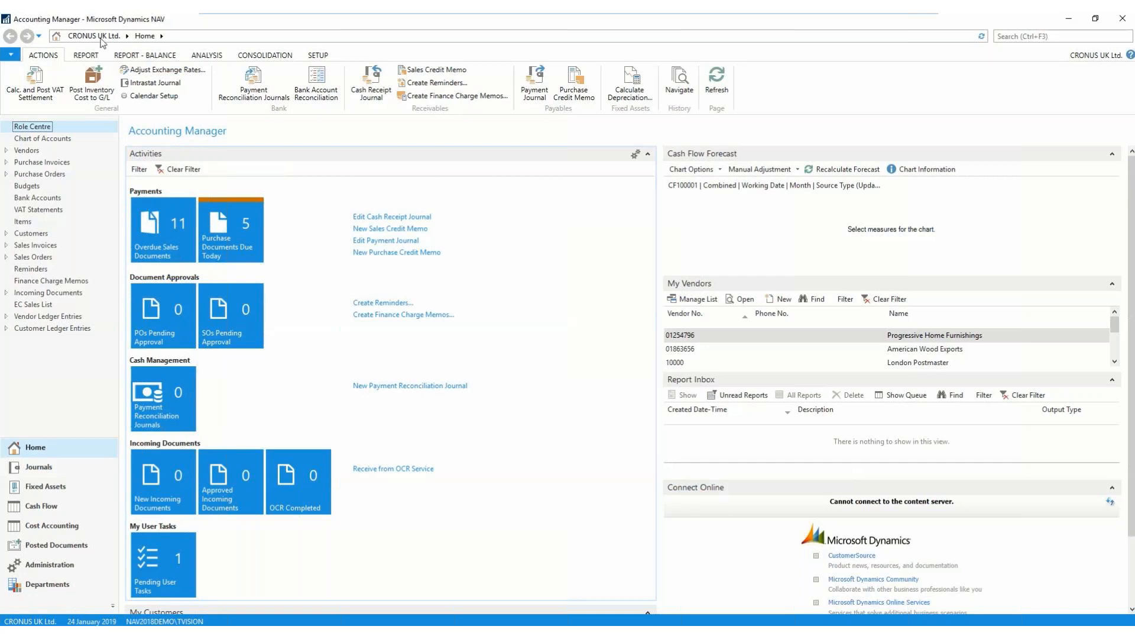
- Open the Chart of Accounts and examine its balance sheet accounts, from fixed assets through liabilities
left_click(46, 139)
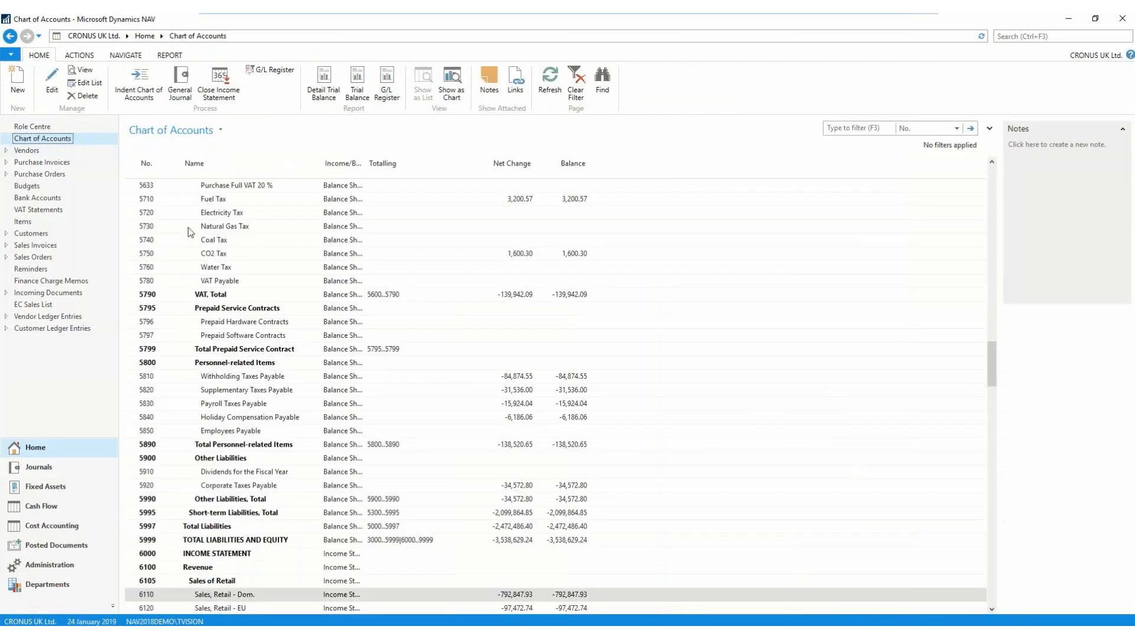
scroll(226, 287, "up", 13)
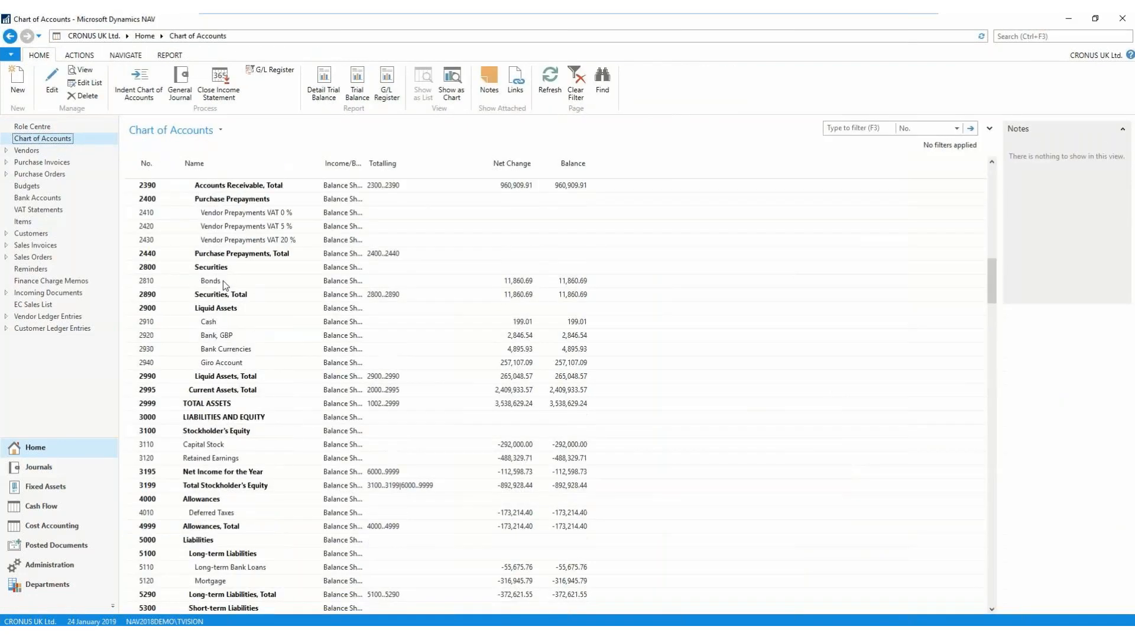
scroll(223, 280, "up", 15)
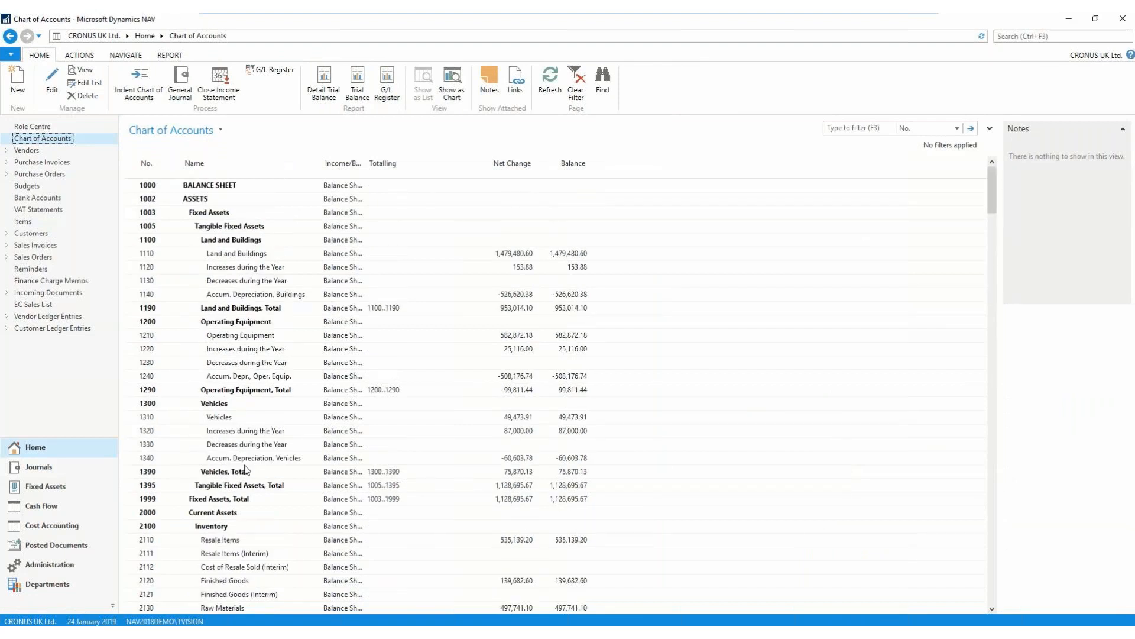
scroll(237, 451, "down", 6)
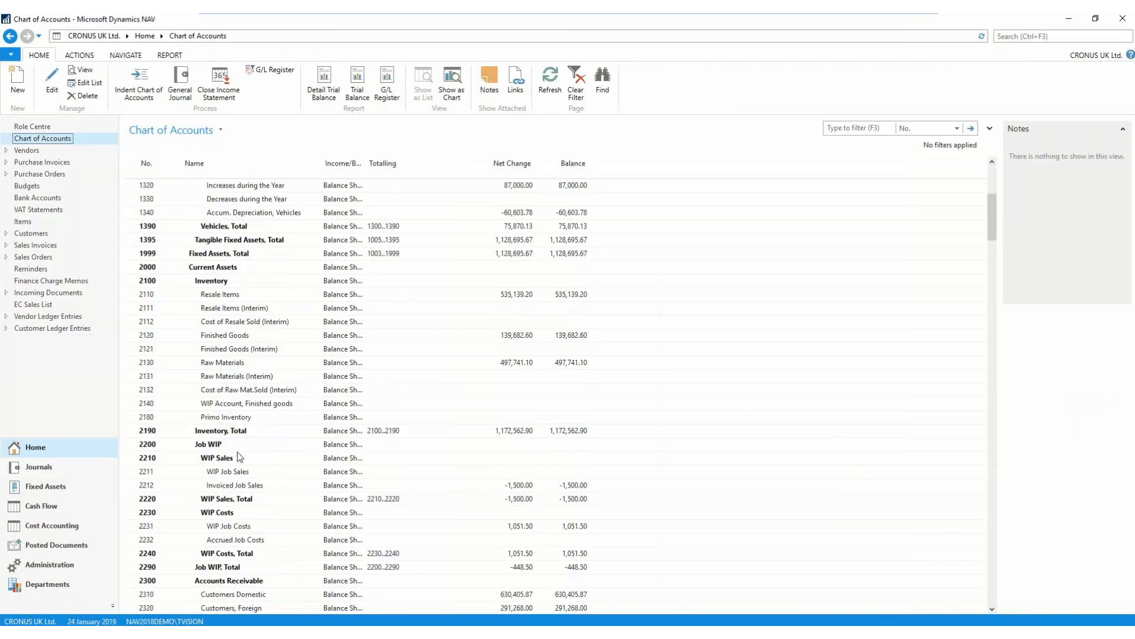
scroll(234, 461, "down", 5)
scroll(231, 477, "down", 11)
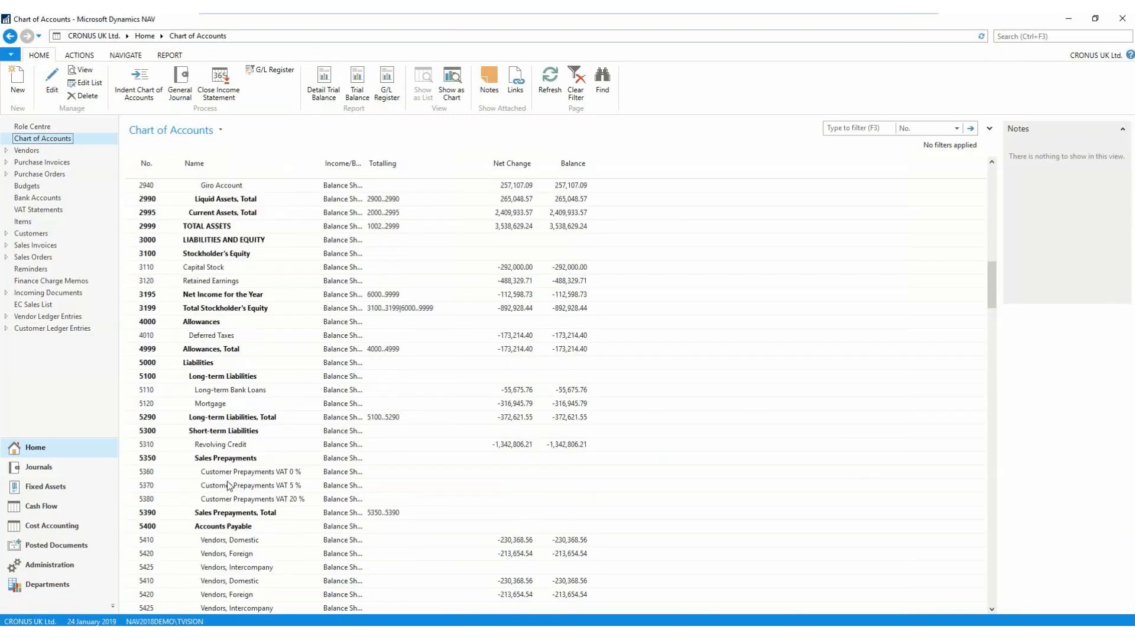
scroll(254, 402, "up", 9)
scroll(278, 461, "up", 15)
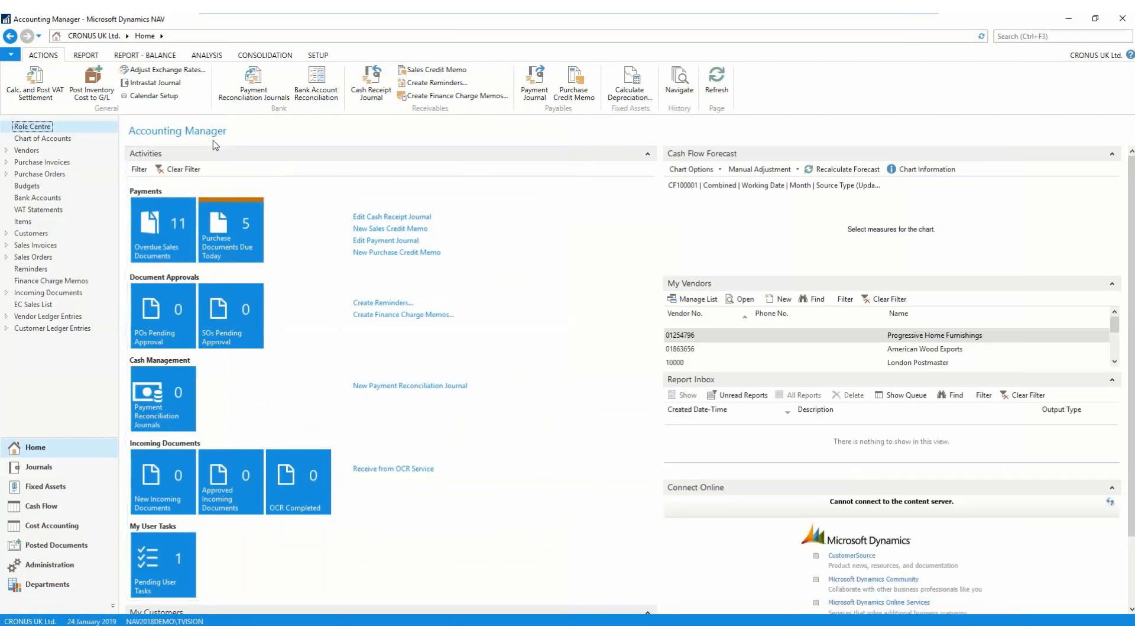
- Open the list of account schedules from the Role Centre and open the M-INCOME income statement schedule for editing
left_click(208, 57)
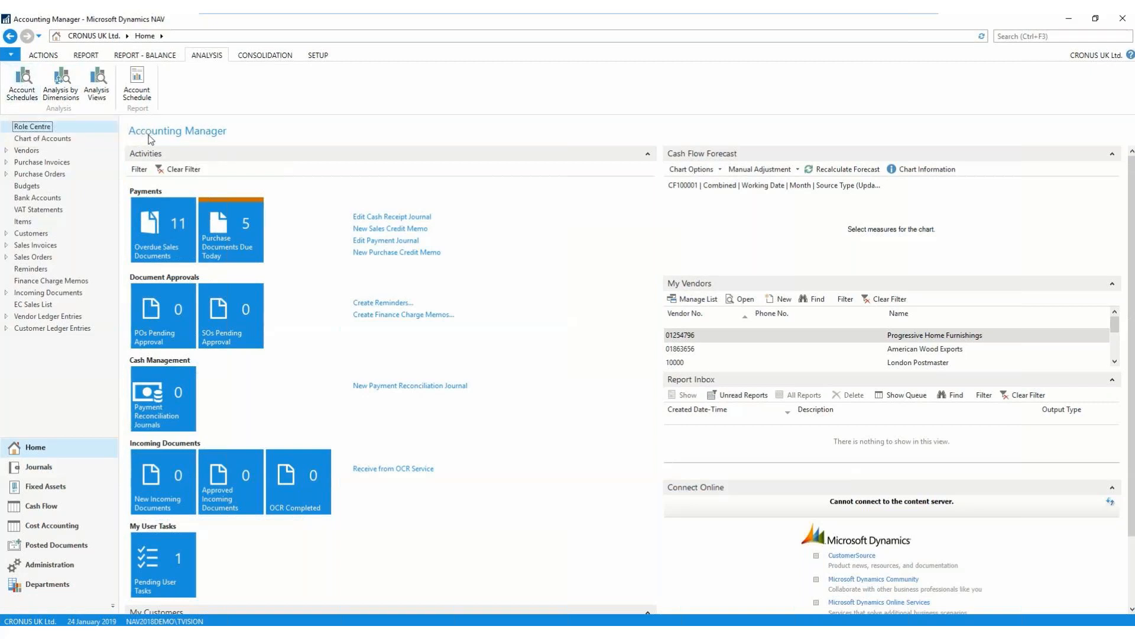
left_click(1034, 36)
left_click(33, 90)
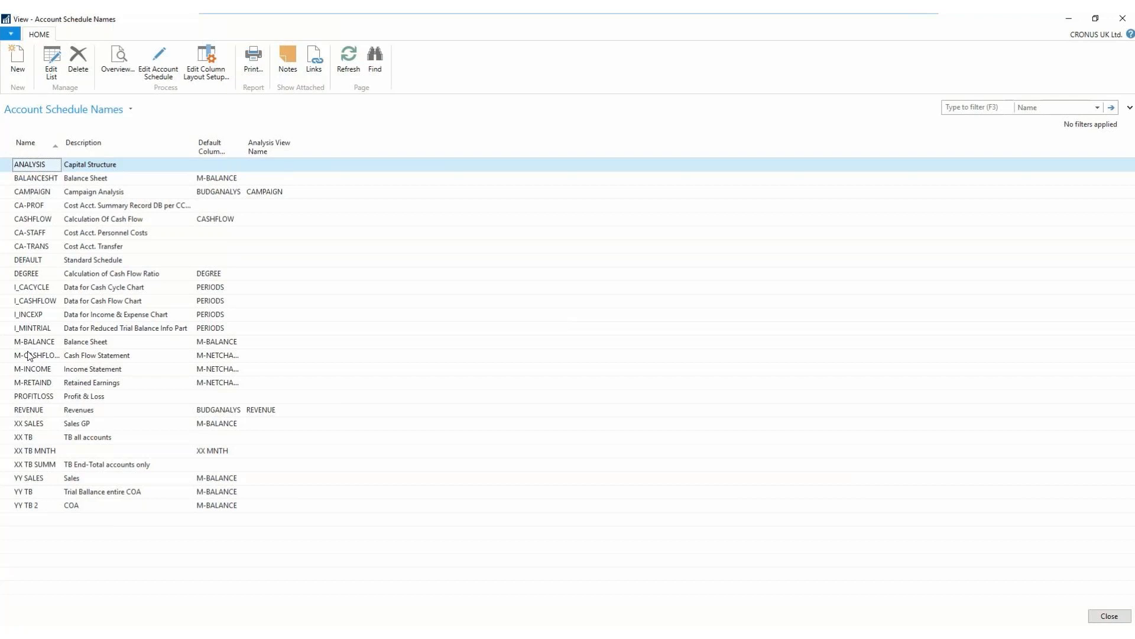
left_click(26, 369)
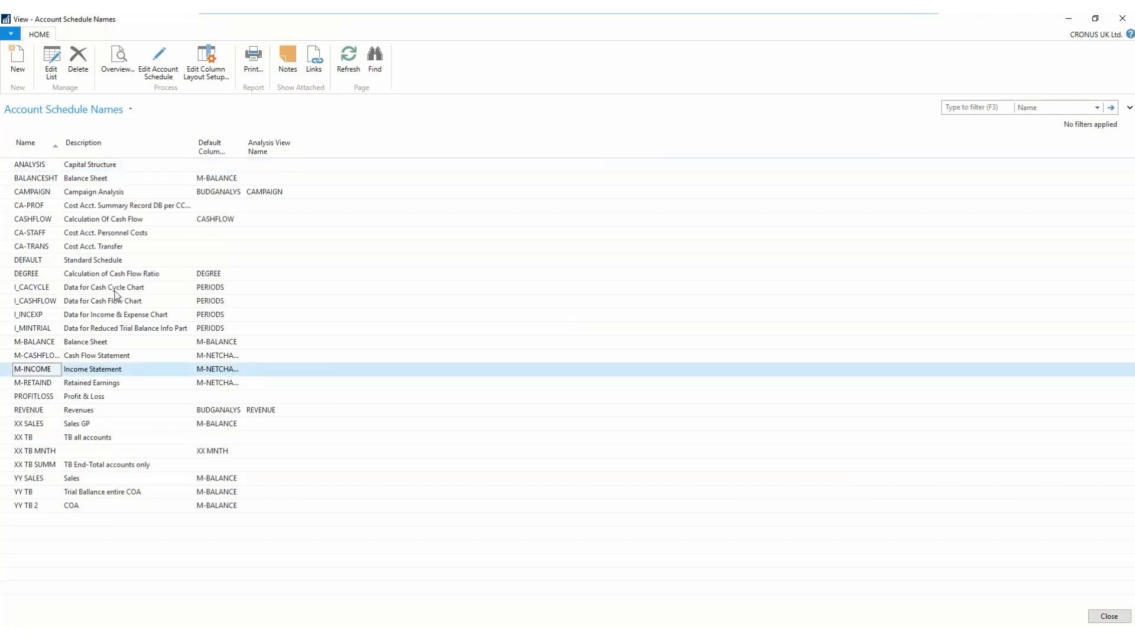
left_click(161, 62)
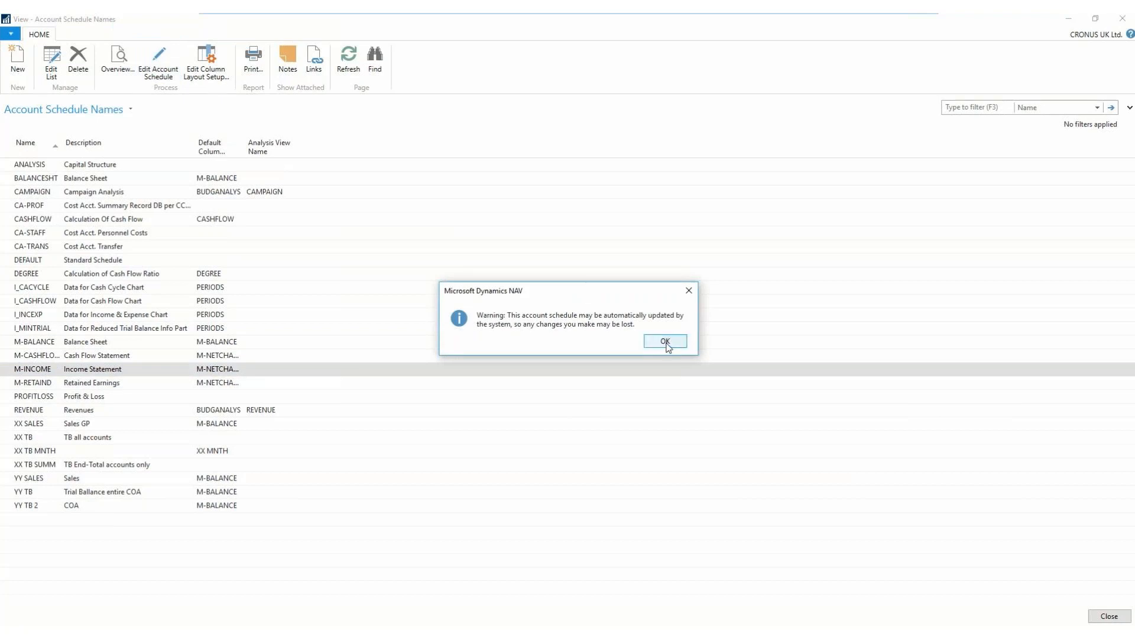
left_click(666, 342)
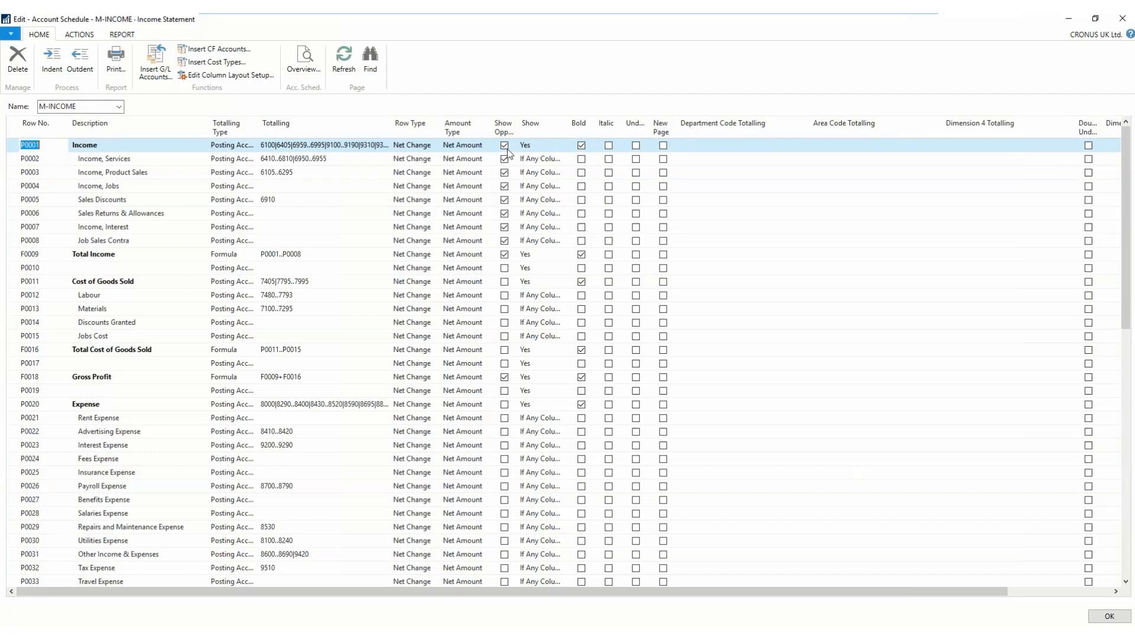
- Examine the Show options and Bold setting of the Income row, then close the M-INCOME schedule
left_click(542, 146)
left_click(563, 146)
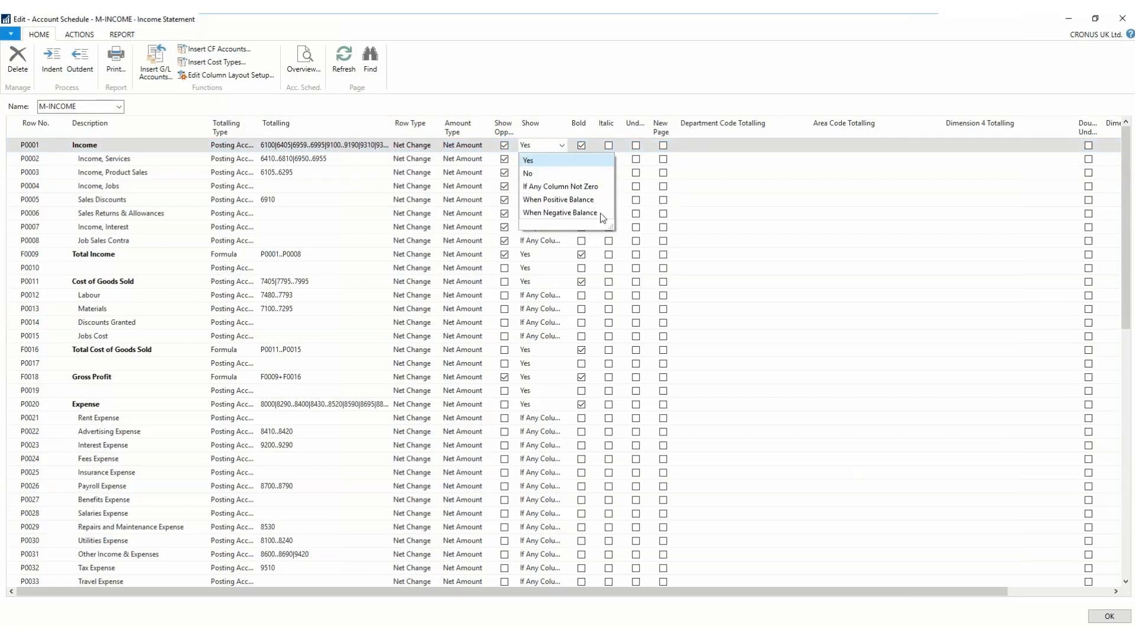
left_click(549, 147)
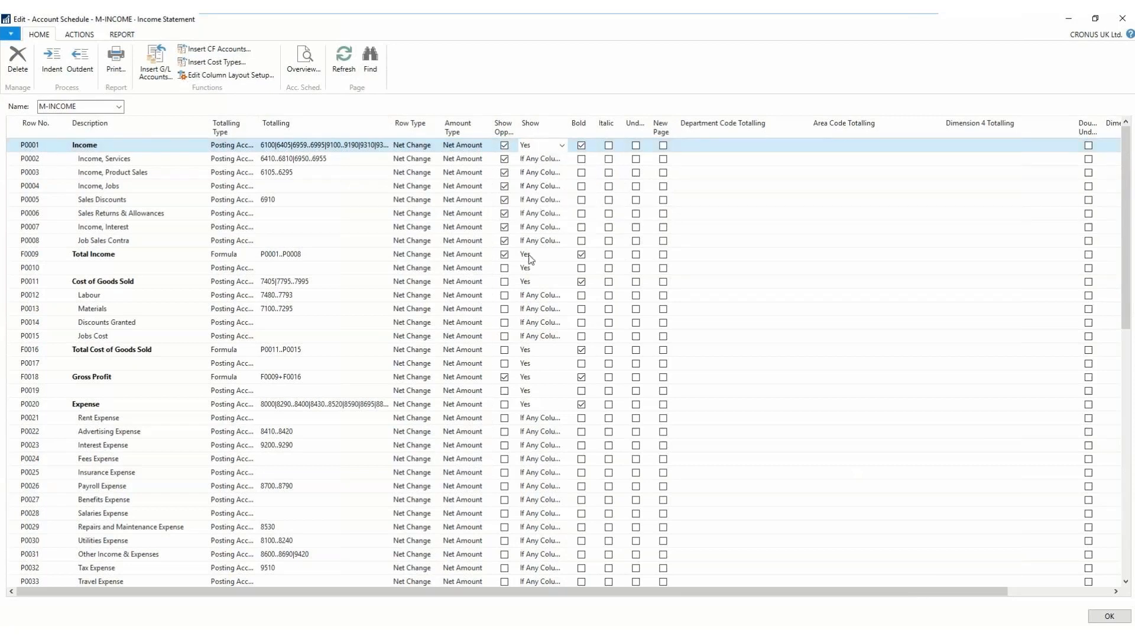
left_click(580, 146)
left_click(1122, 18)
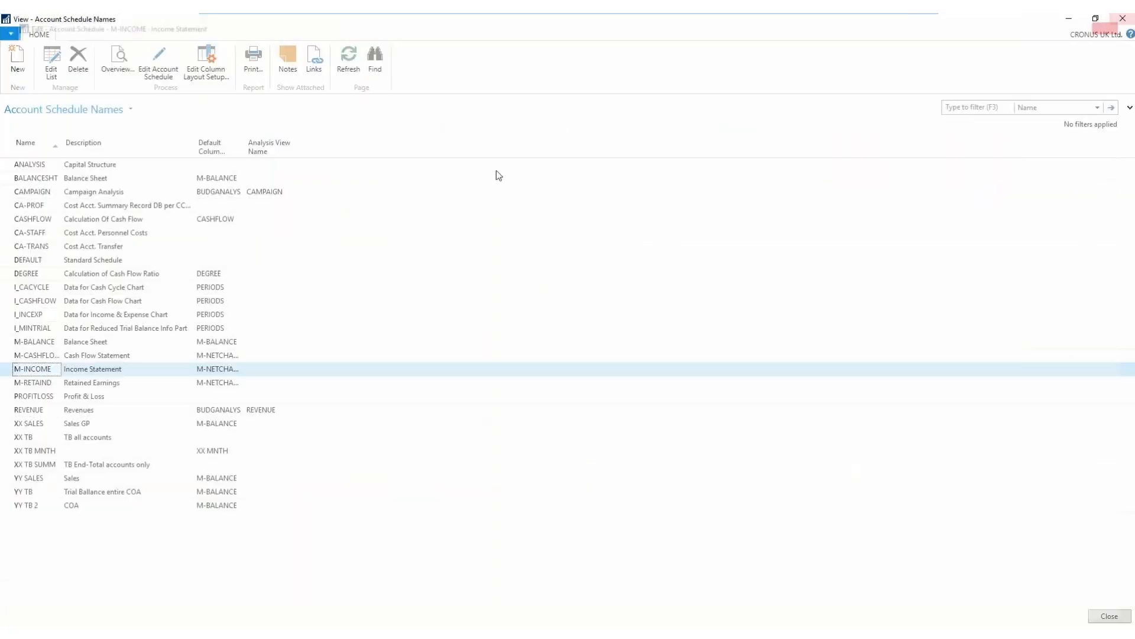
- Open the M-INCOME overview, move it back one year to 01/01/18..31/12/18, and review the rows down to Net Income
left_click(124, 57)
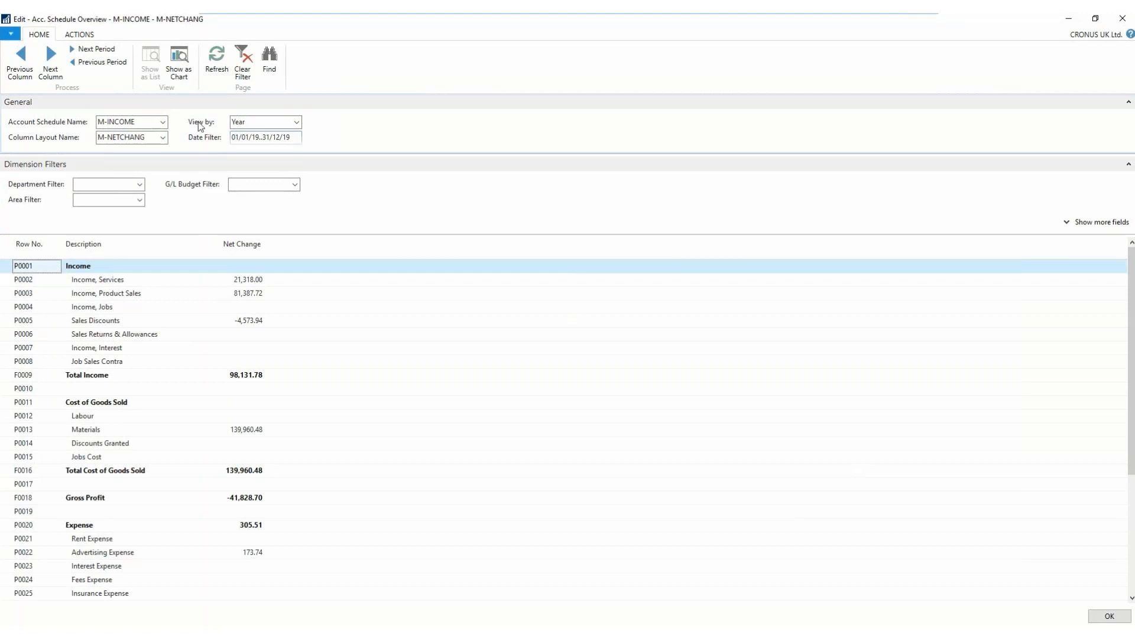
left_click(83, 65)
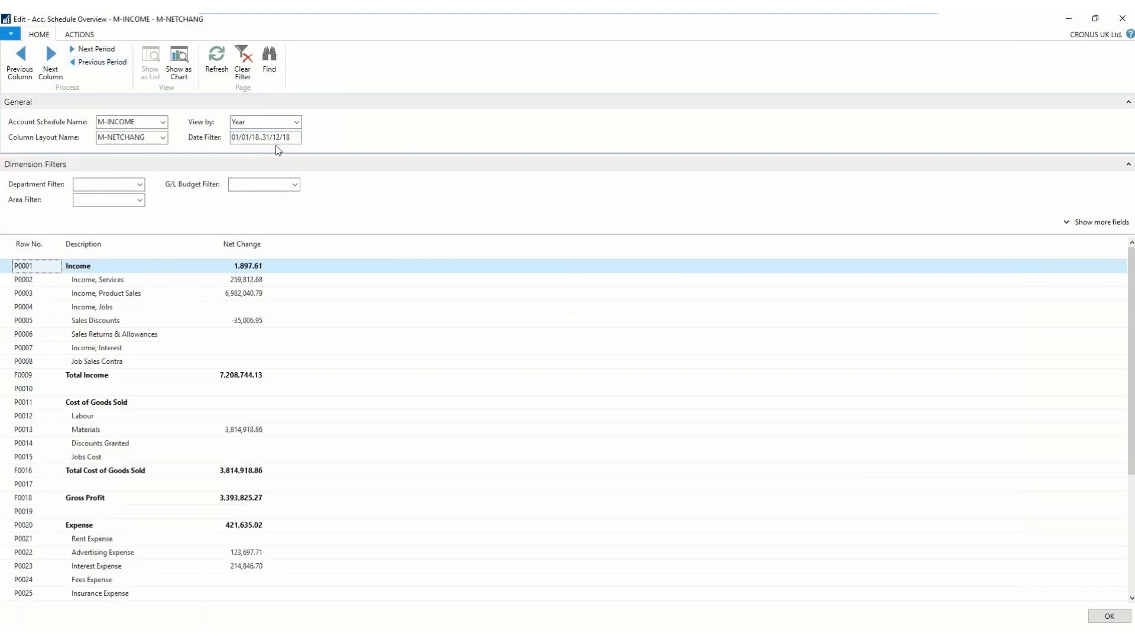
left_click(131, 137)
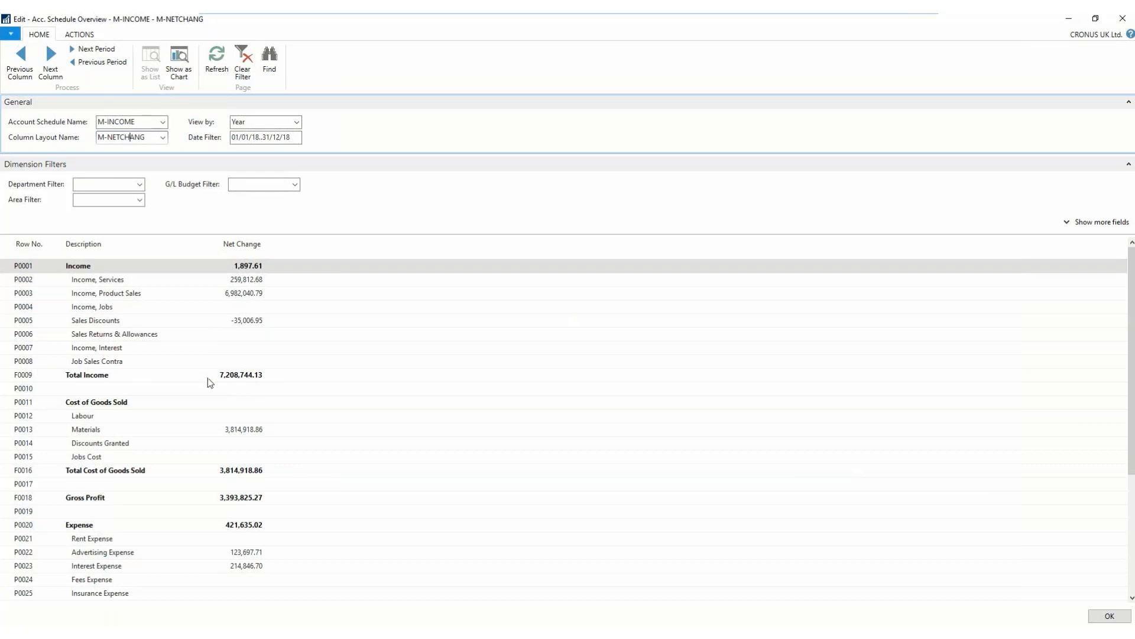
scroll(208, 388, "down", 2)
scroll(209, 389, "down", 3)
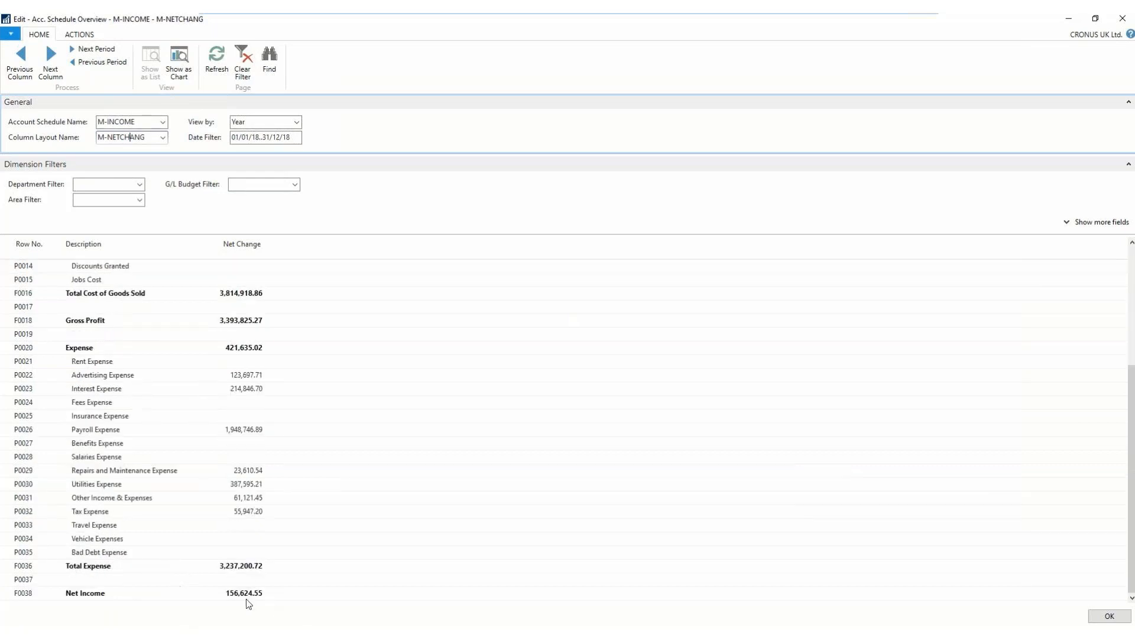
scroll(225, 541, "up", 5)
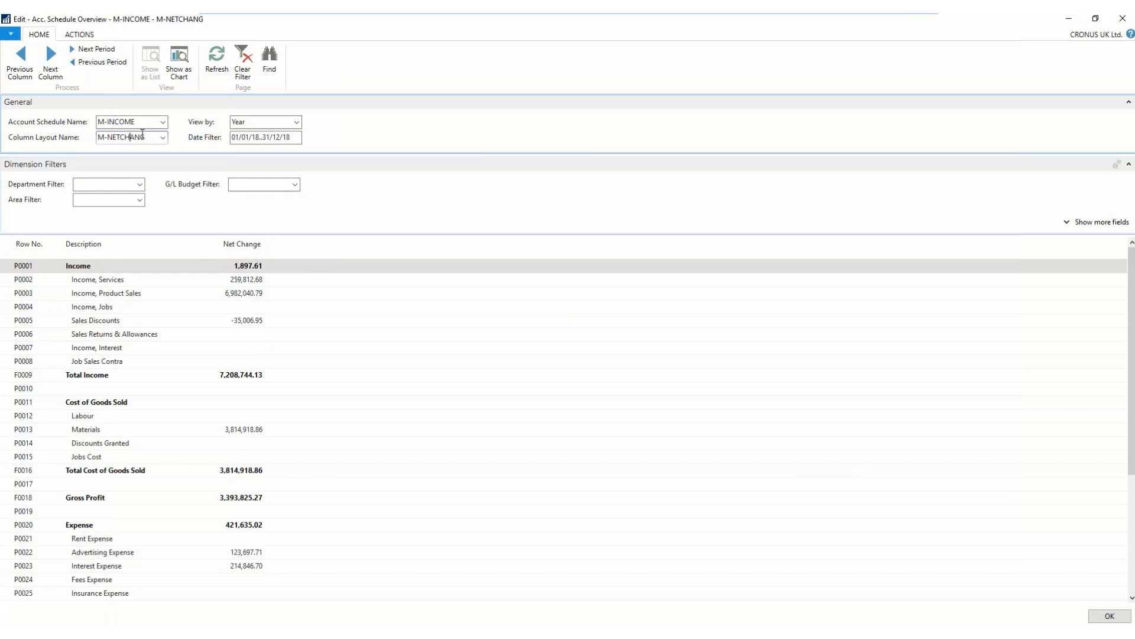
- Change the overview's column layout to NET_BUDG to compare net change with budget
left_click(163, 137)
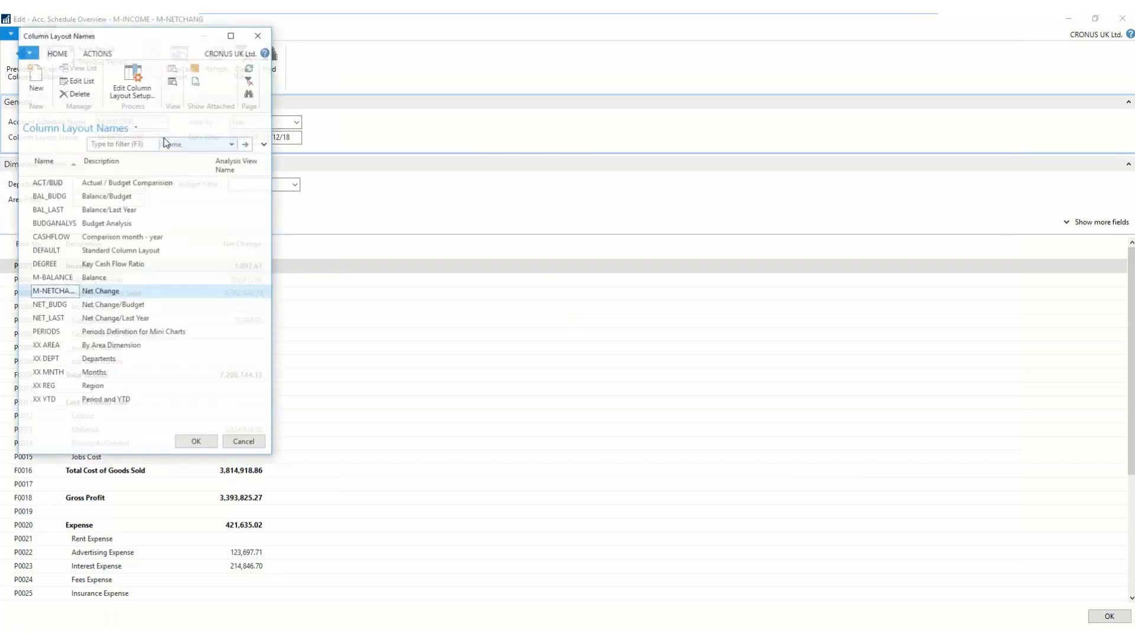
left_click(164, 139)
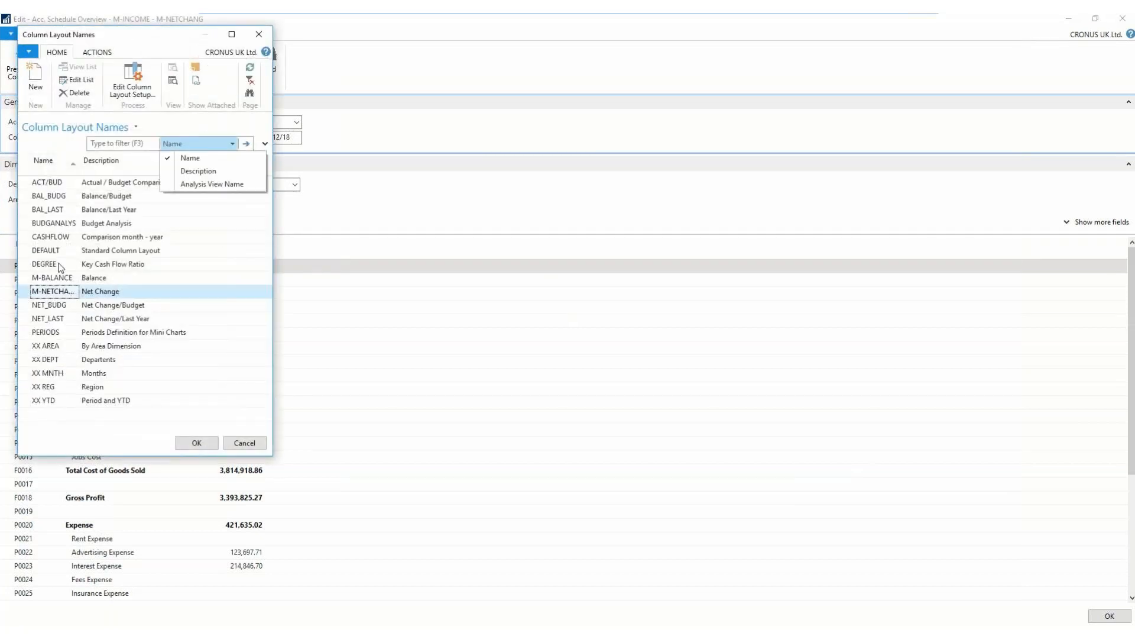
left_click(103, 307)
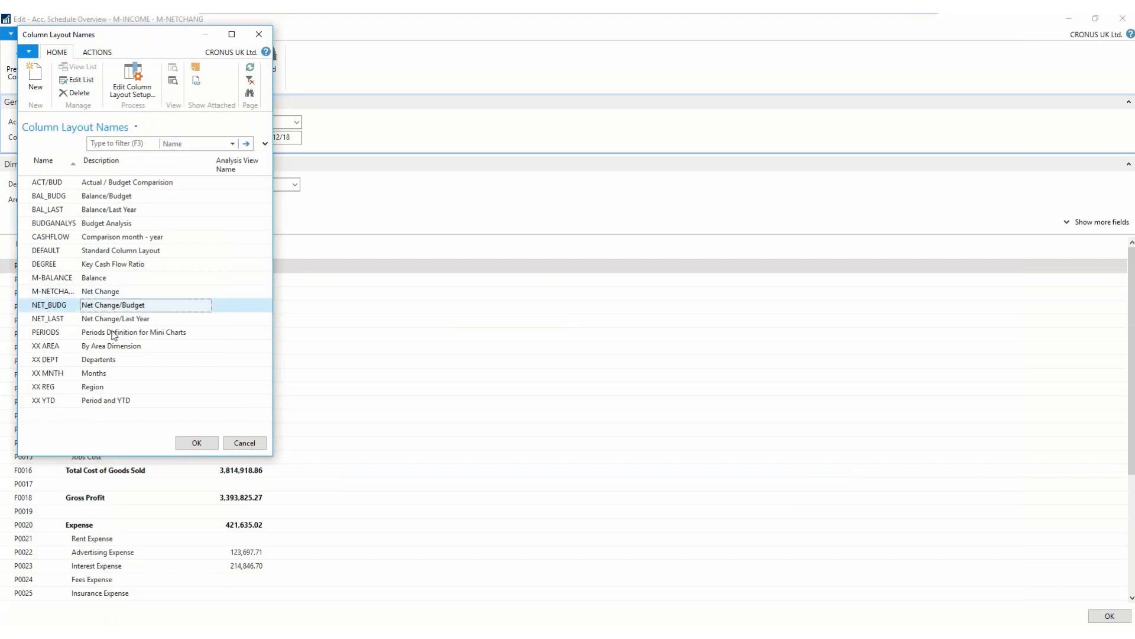
left_click(196, 442)
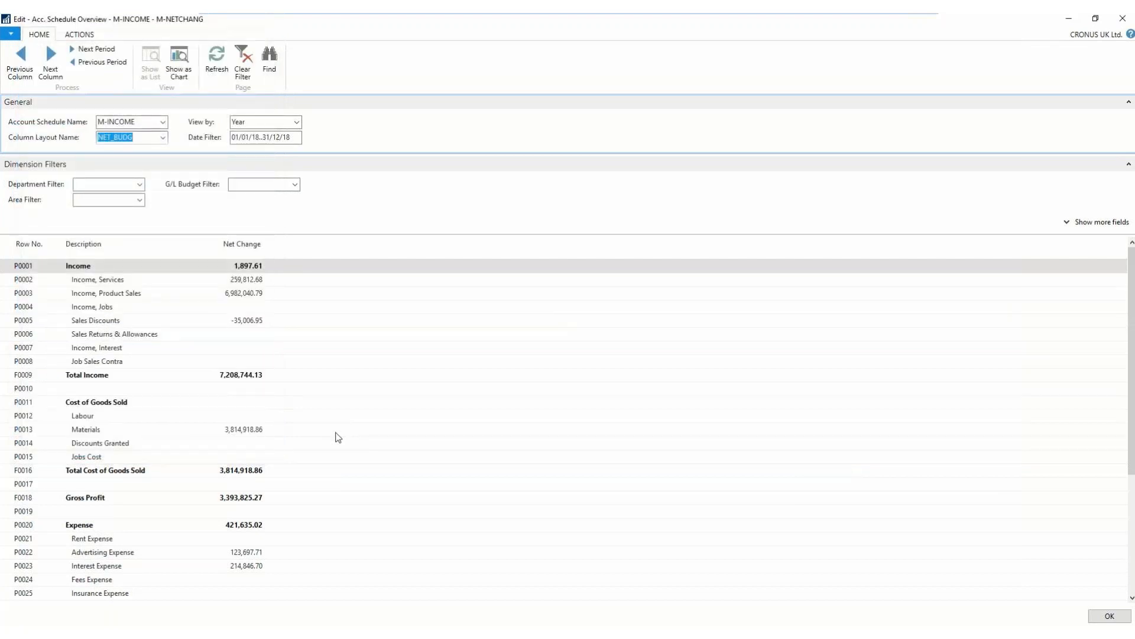
key("Tab")
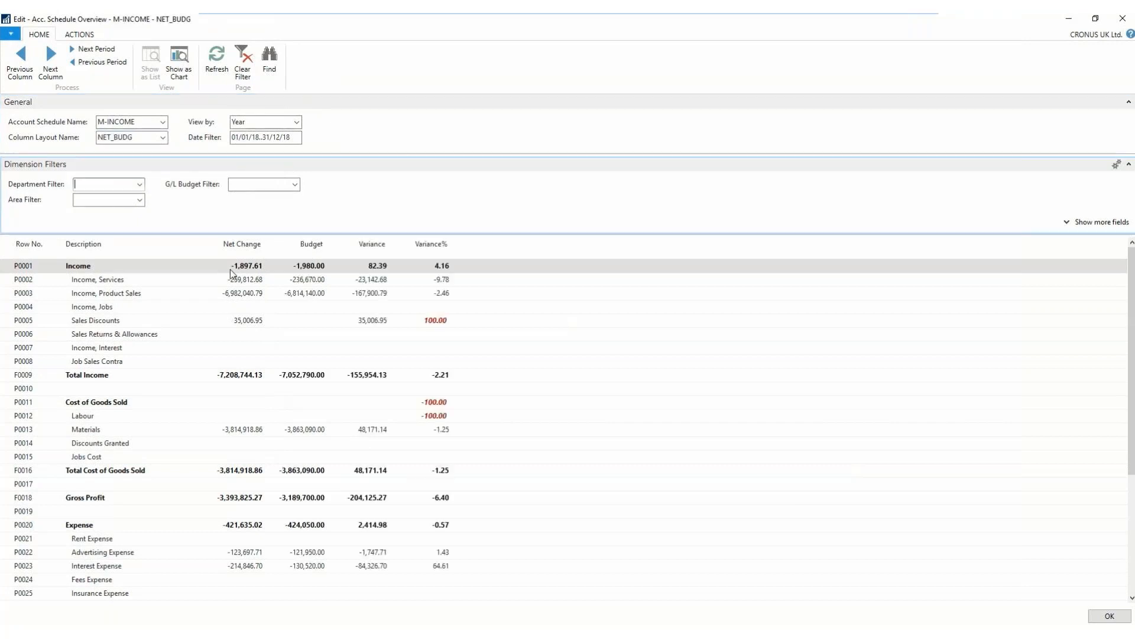
- Set the G/L budget filter to the 2018 budget and review the budget variances down to Net Income
left_click(295, 186)
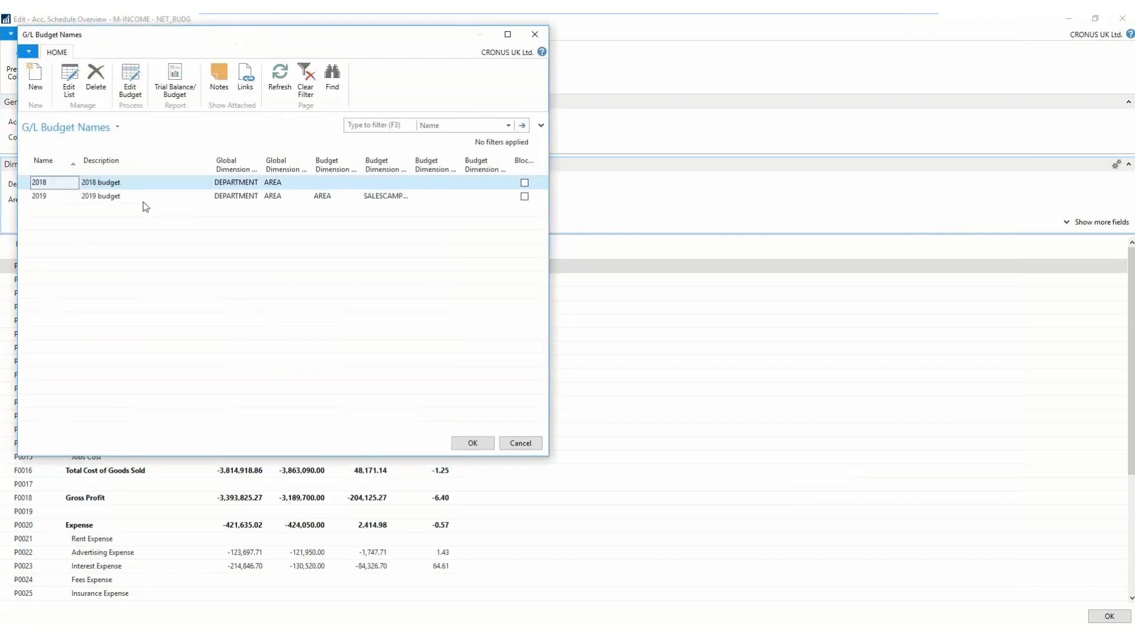
double_click(115, 184)
left_click(251, 279)
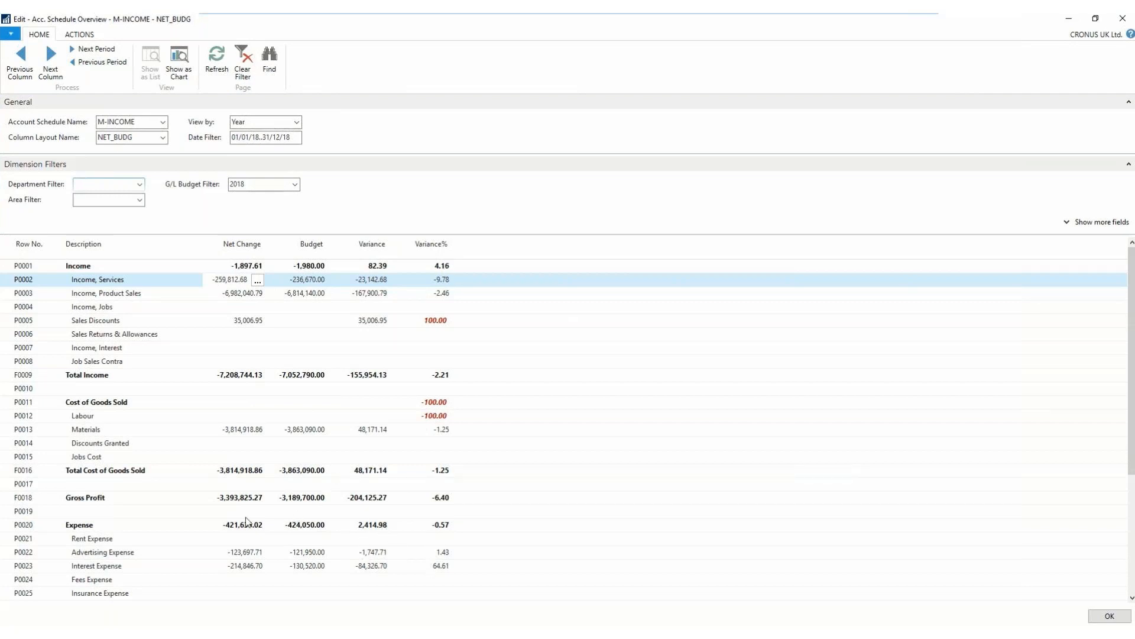
scroll(235, 553, "down", 4)
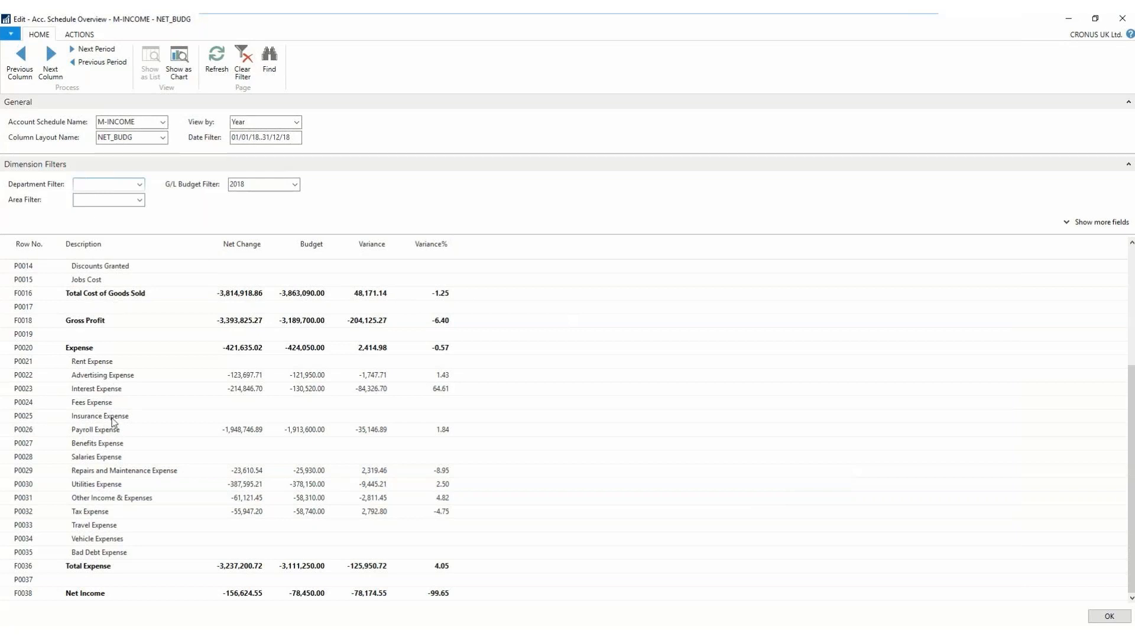
- Change the overview's column layout to NET_LAST to compare net change with last year
left_click(164, 139)
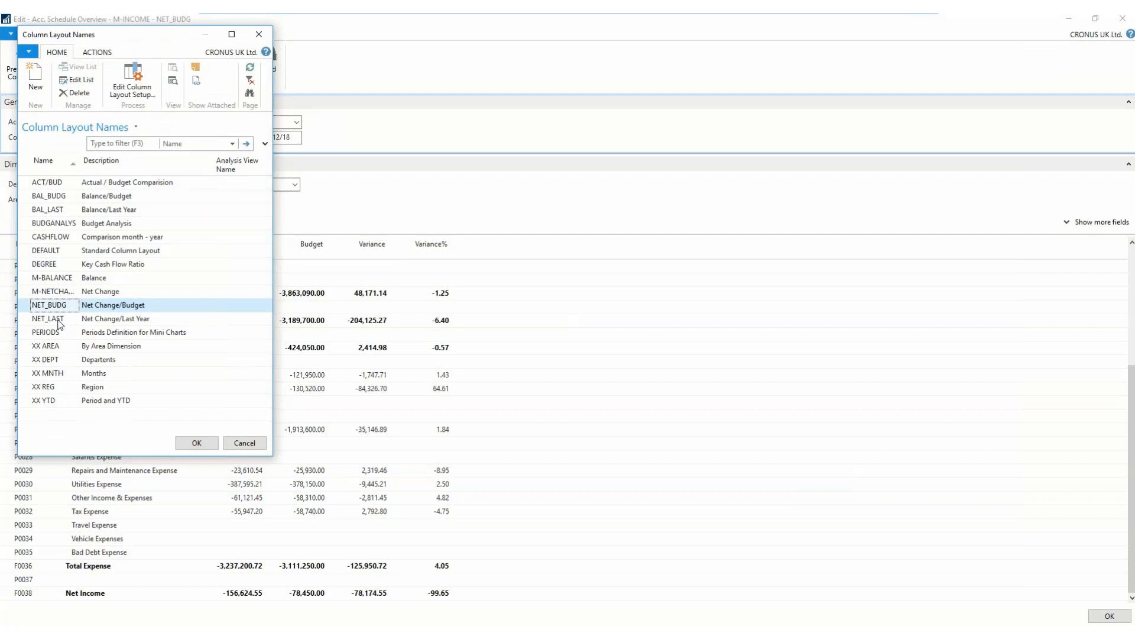
left_click(59, 324)
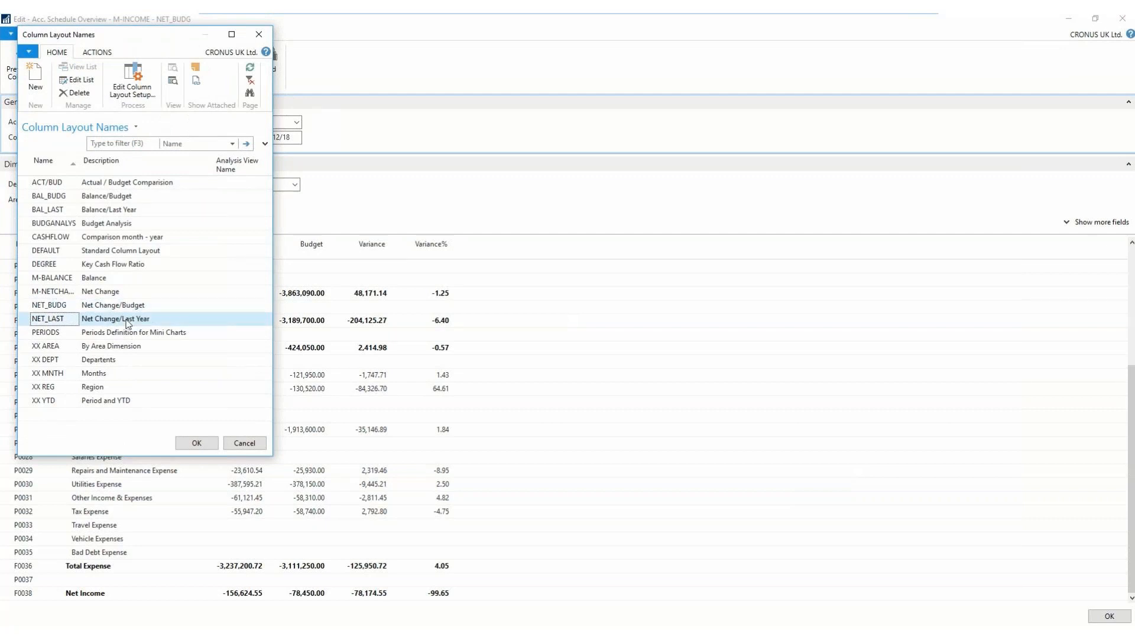
left_click(205, 446)
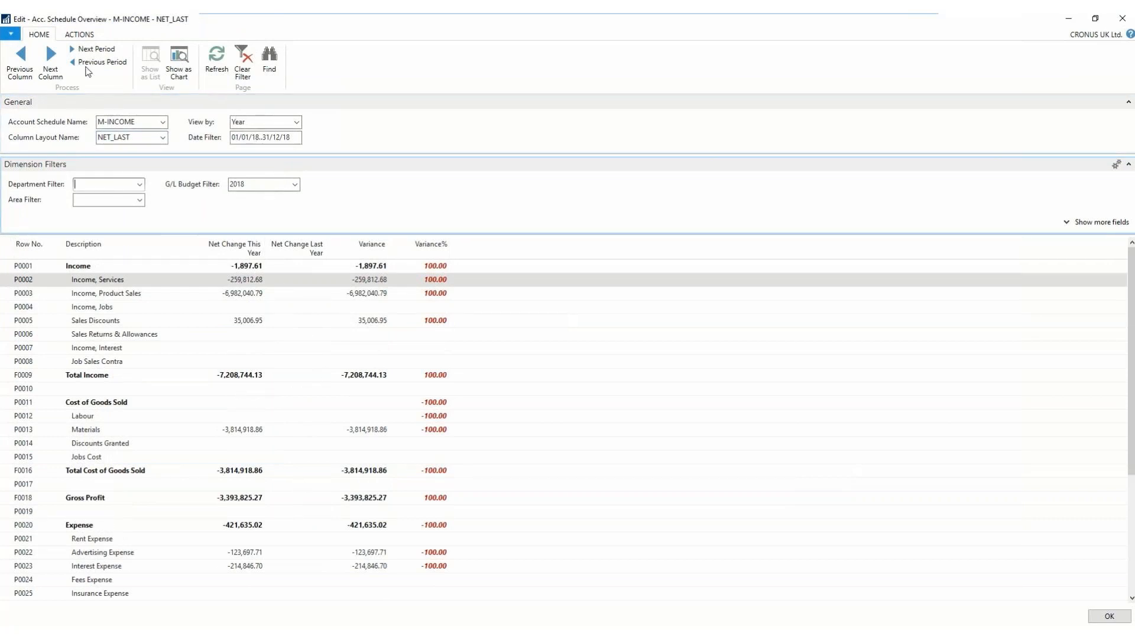
- Advance the overview one year to 01/01/19..31/12/19, review this year against last year, and close the overview
left_click(92, 49)
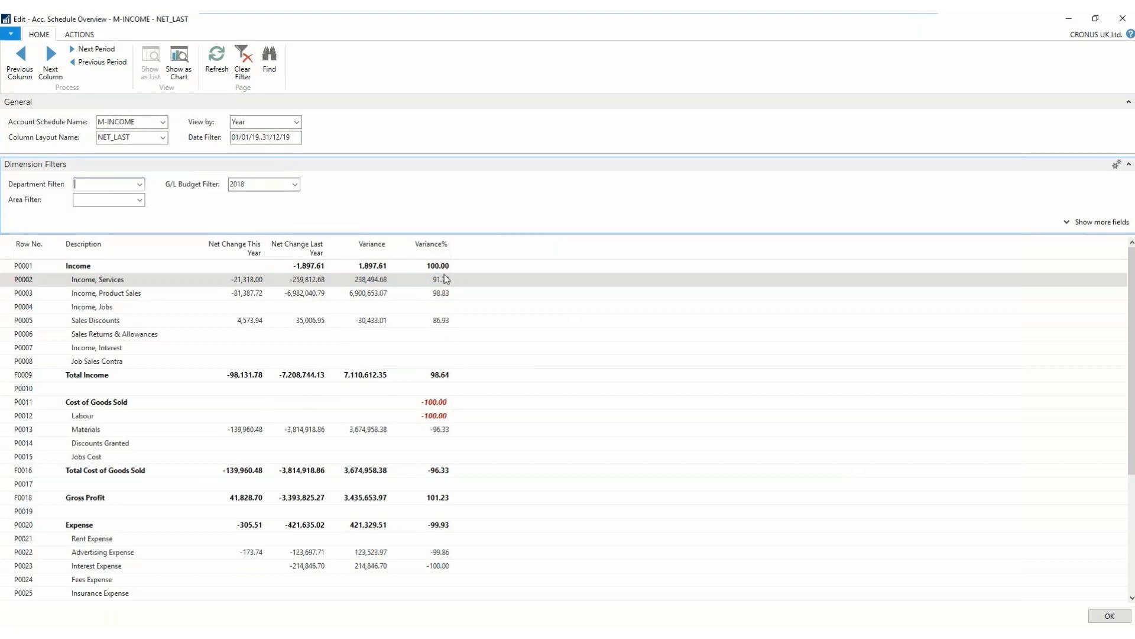
scroll(345, 488, "down", 1)
scroll(344, 492, "down", 4)
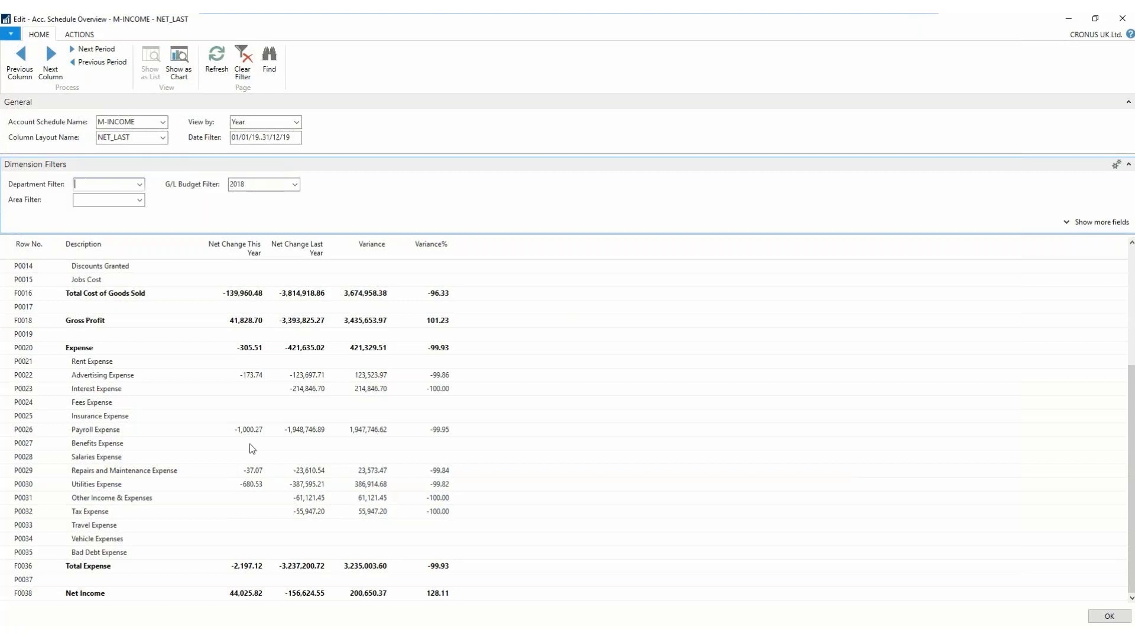
scroll(249, 449, "up", 5)
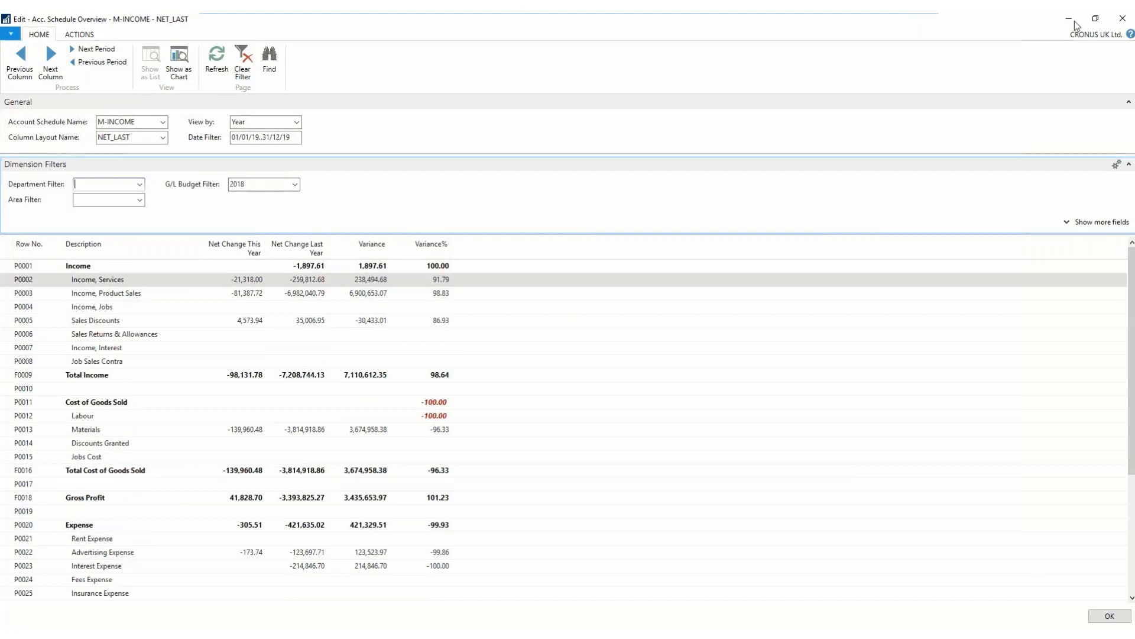
left_click(1125, 19)
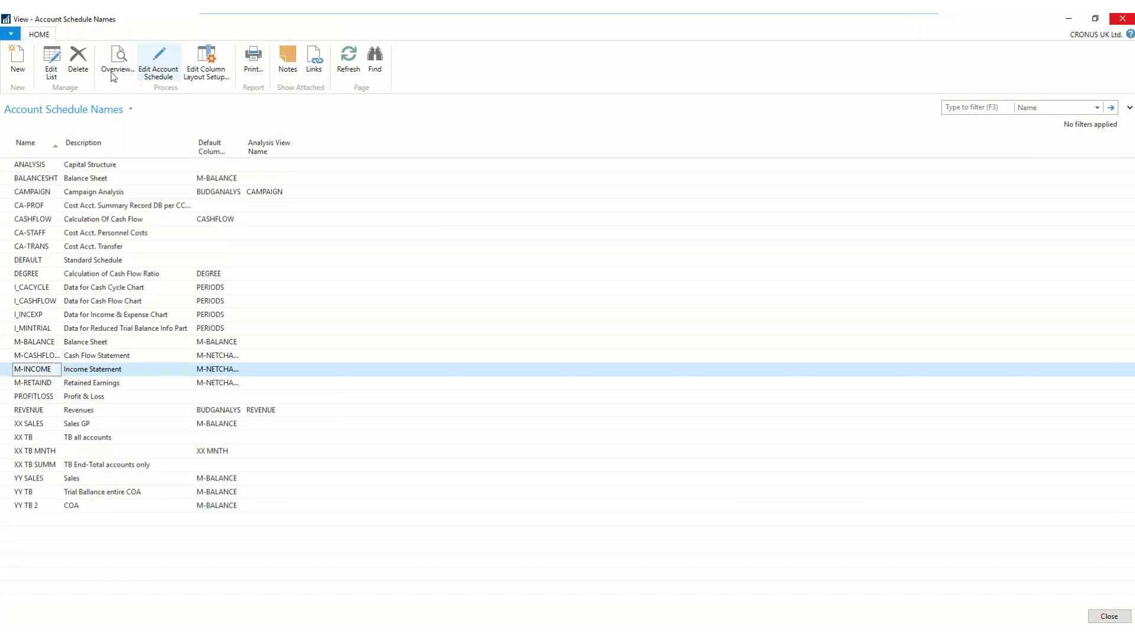
- Create a new account schedule named TVT COA with the description demo COA
left_click(10, 62)
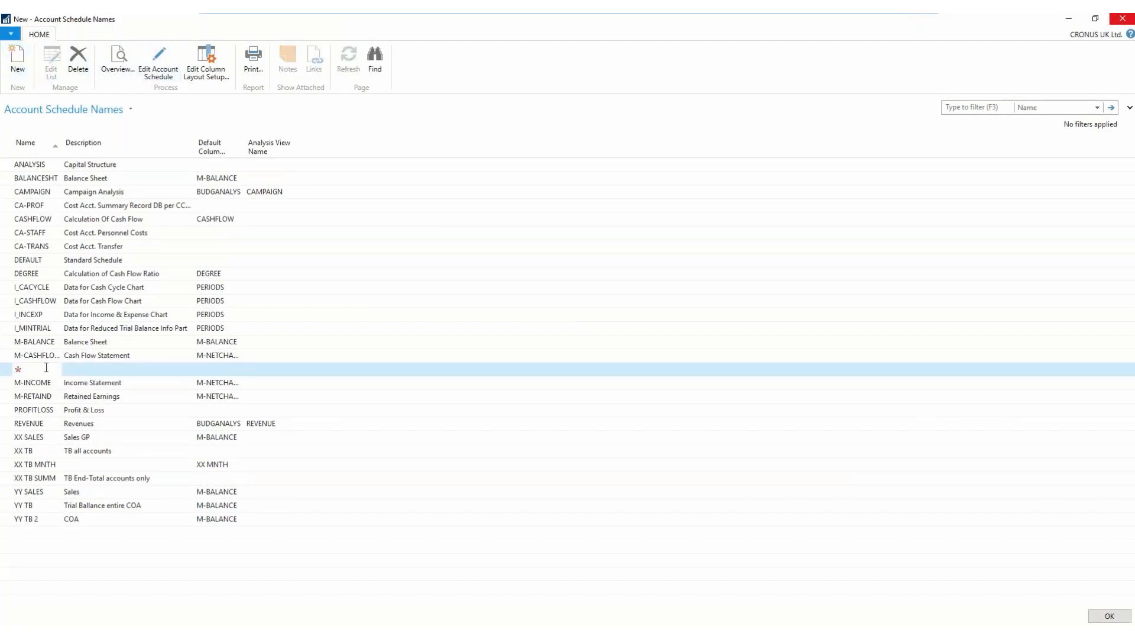
type("TVT COA")
key("Tab")
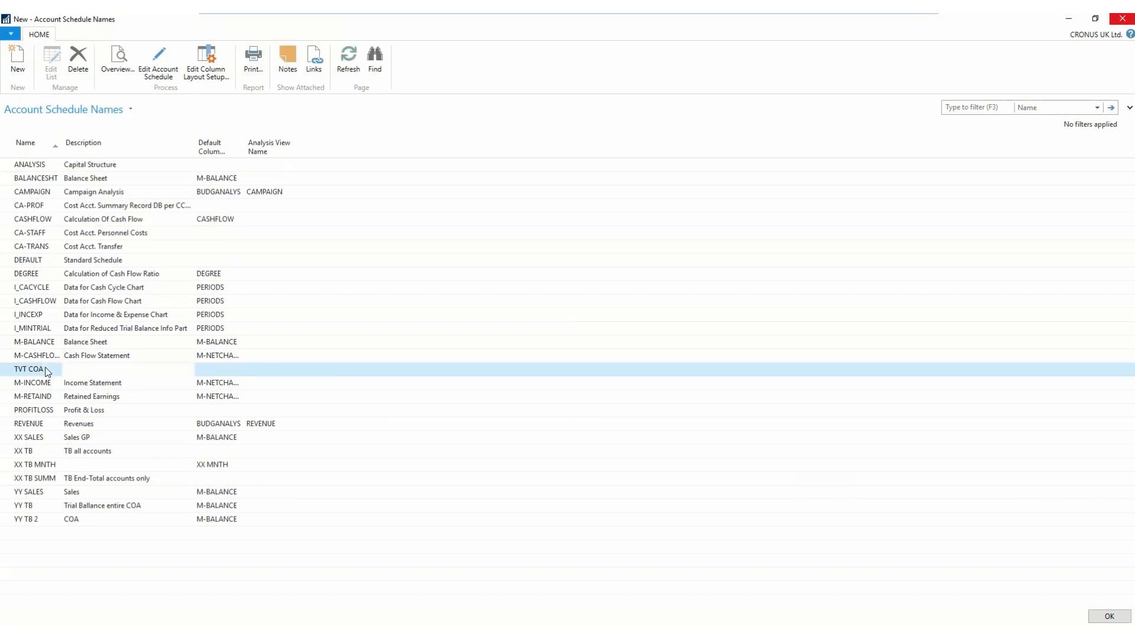
type("demo CO")
- Set the default column layout of the TVT COA schedule to M-NETCHANG
left_click(228, 373)
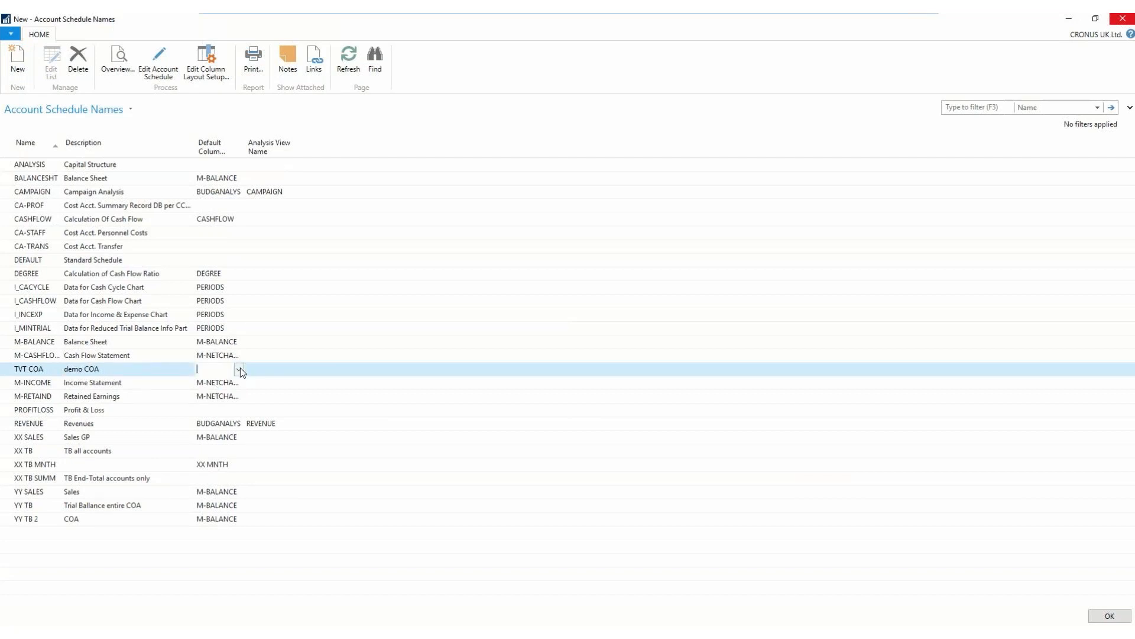
left_click(239, 370)
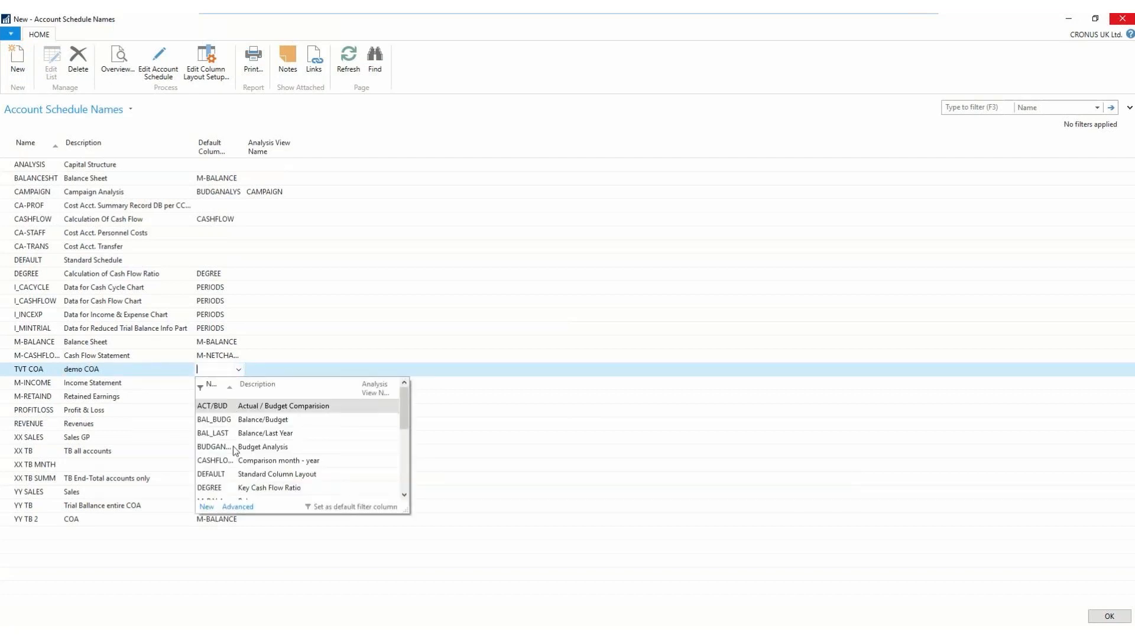
scroll(228, 461, "down", 2)
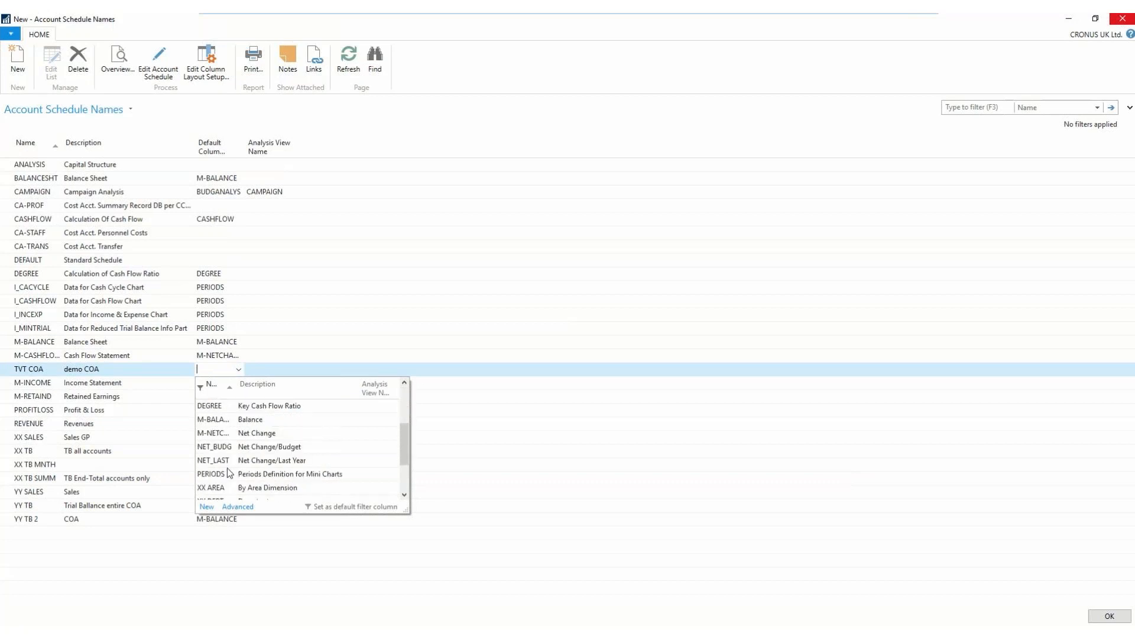
left_click(221, 434)
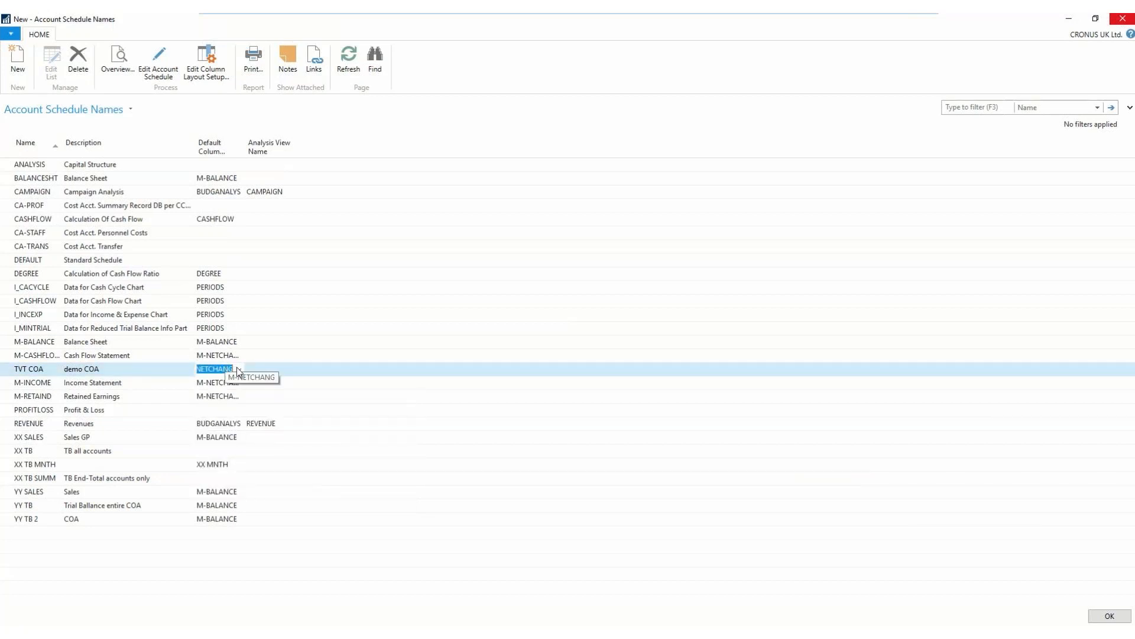
- Open the TVT COA schedule for editing and insert all G/L accounts from the chart of accounts as rows
left_click(157, 61)
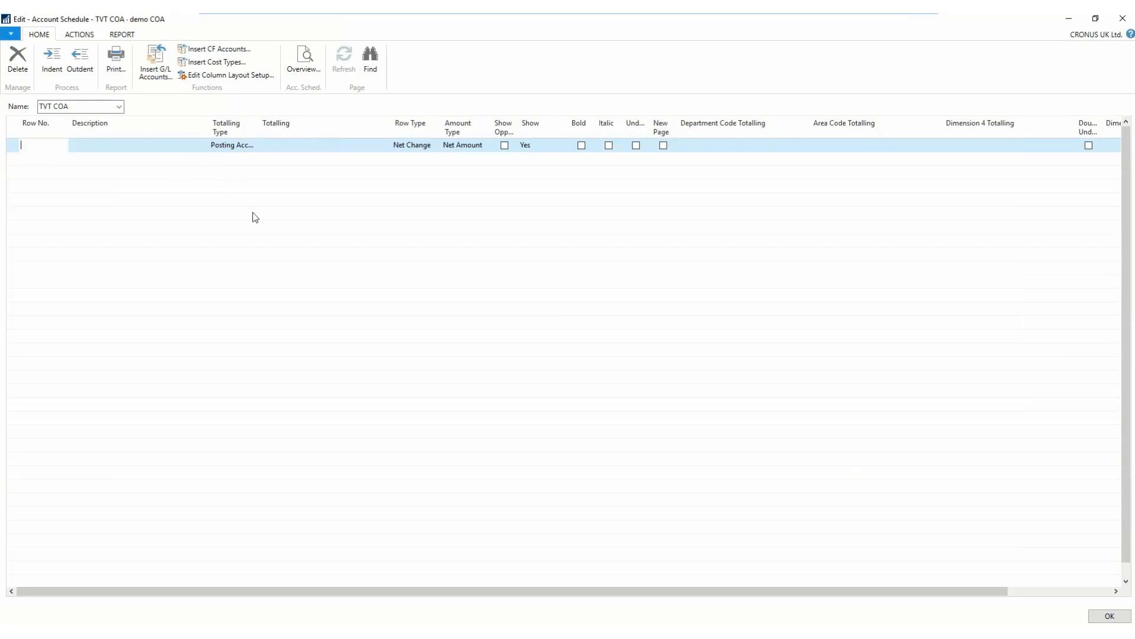
left_click(47, 144)
left_click(147, 66)
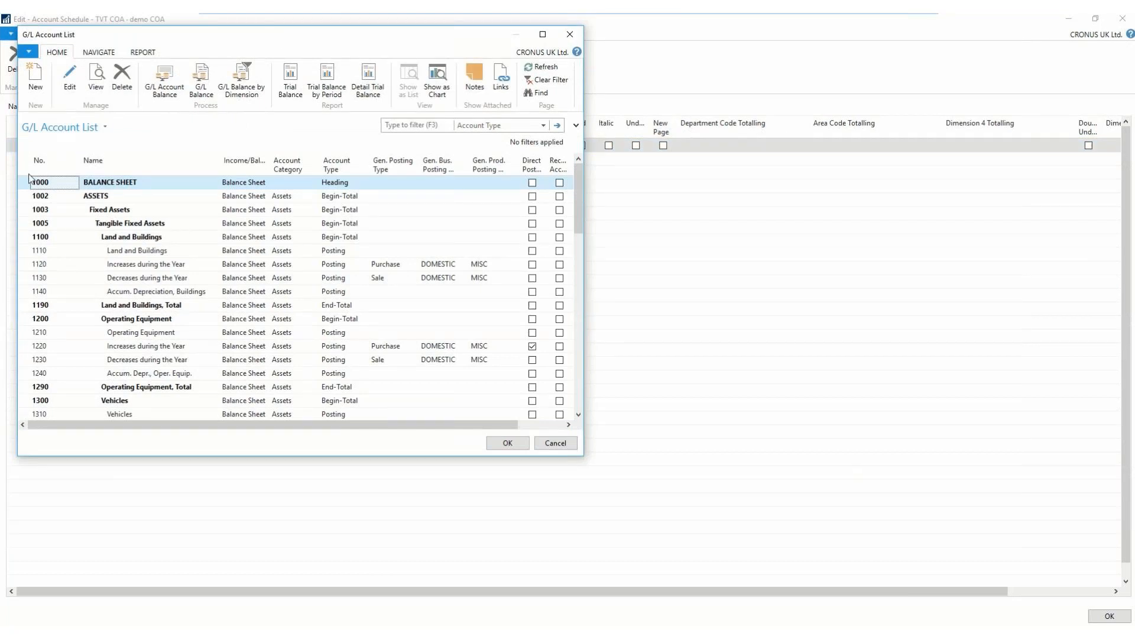
key("ctrl+a")
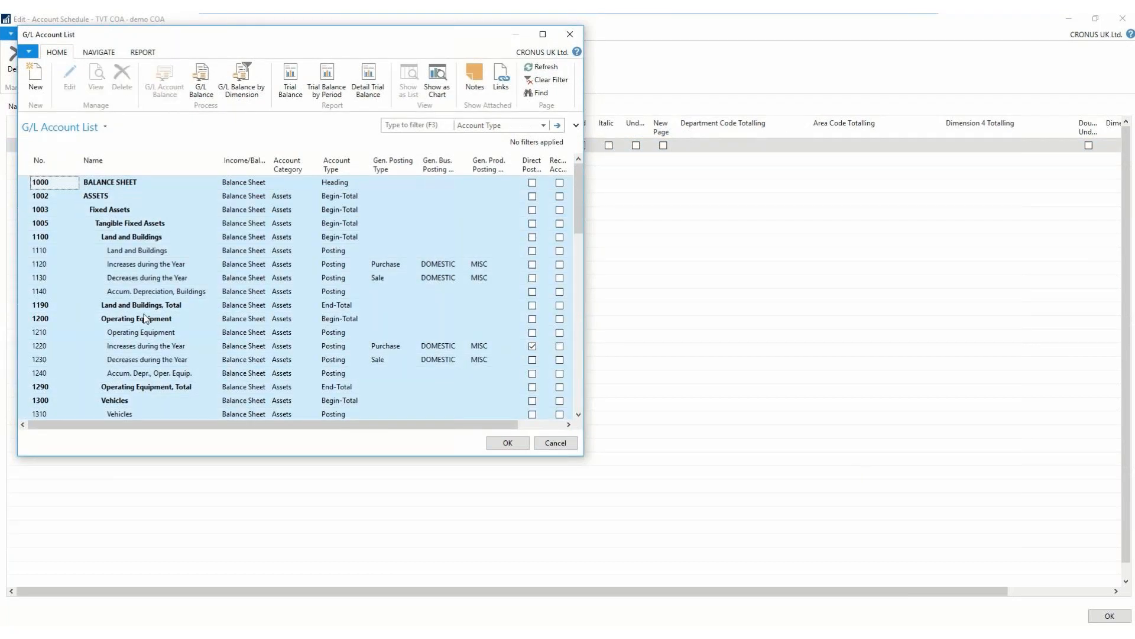
left_click(510, 445)
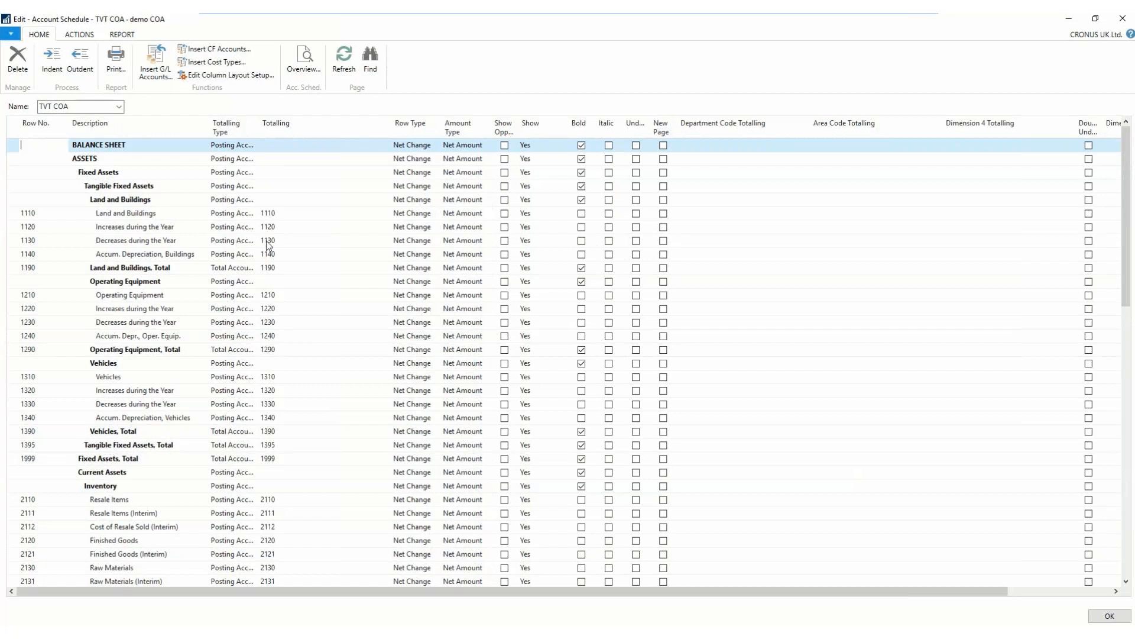
- Change the description of row 1210 to OE and close the account schedule
left_click(121, 296)
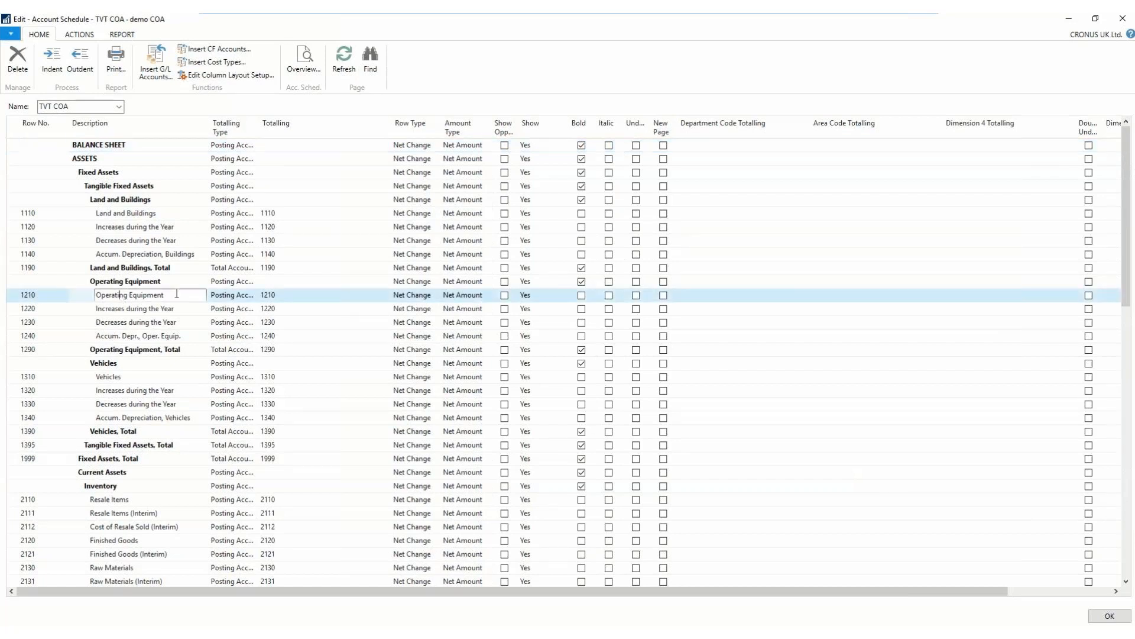
left_click_drag(177, 294, 65, 294)
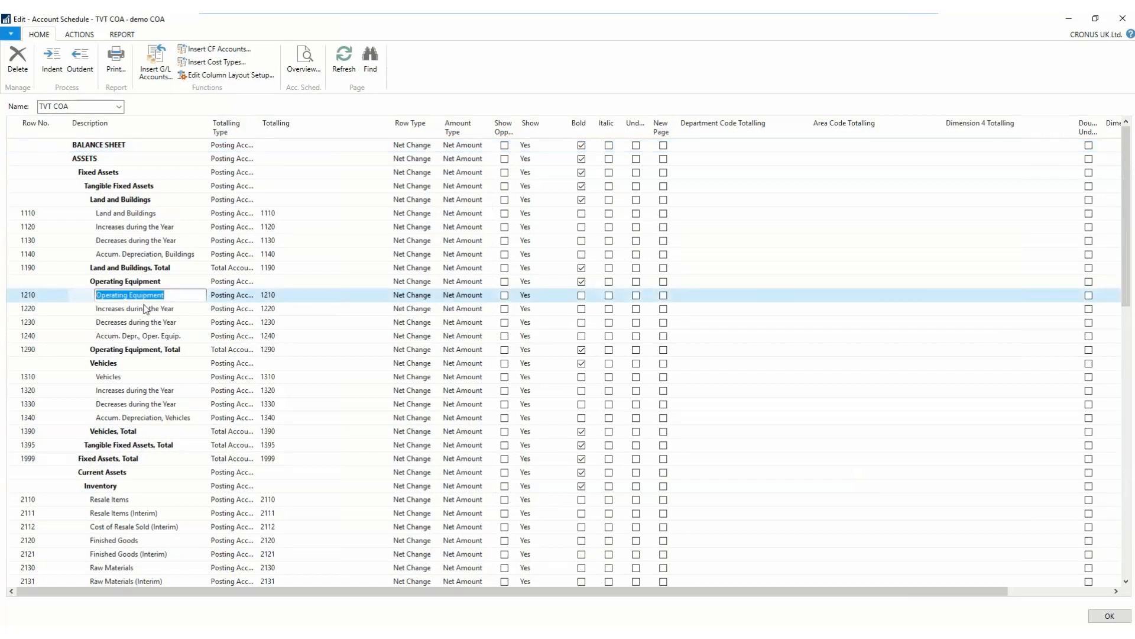
type("OE")
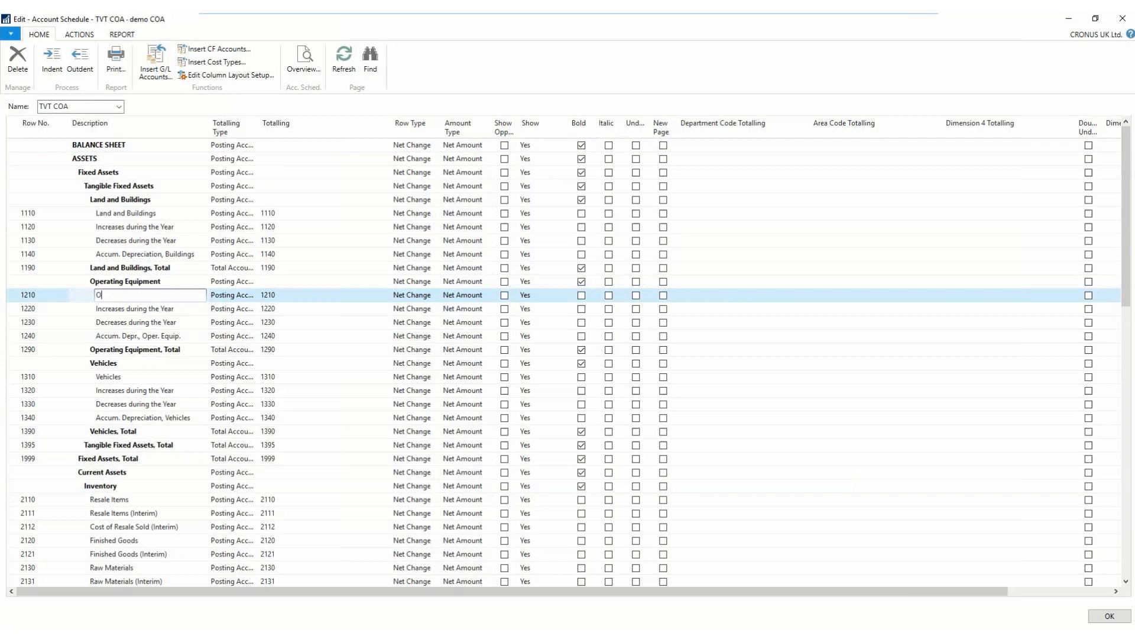
left_click(157, 311)
left_click_drag(155, 308, 124, 294)
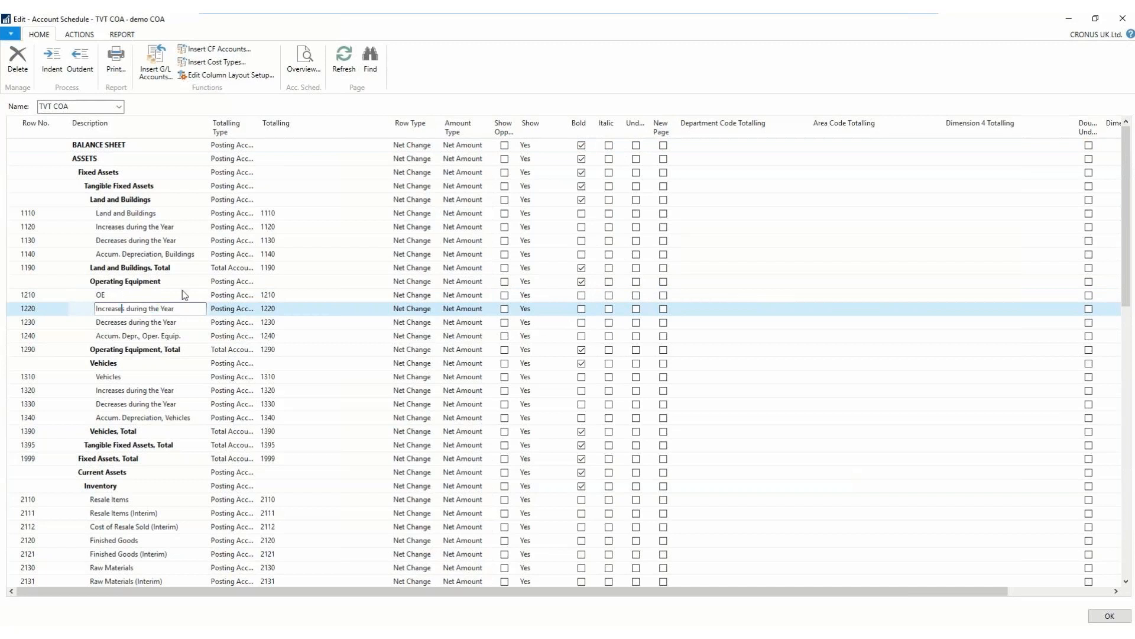
left_click(1122, 19)
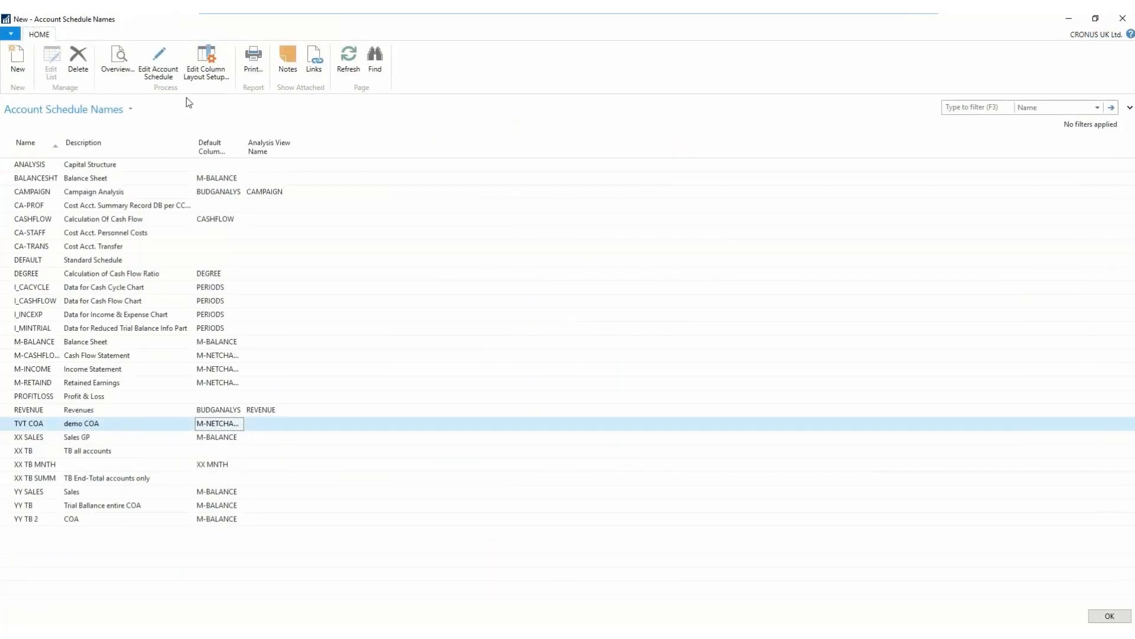
- Open the TVT COA overview for the year 01/01/18..31/12/18 and change its column layout to NET_BUDG
left_click(110, 62)
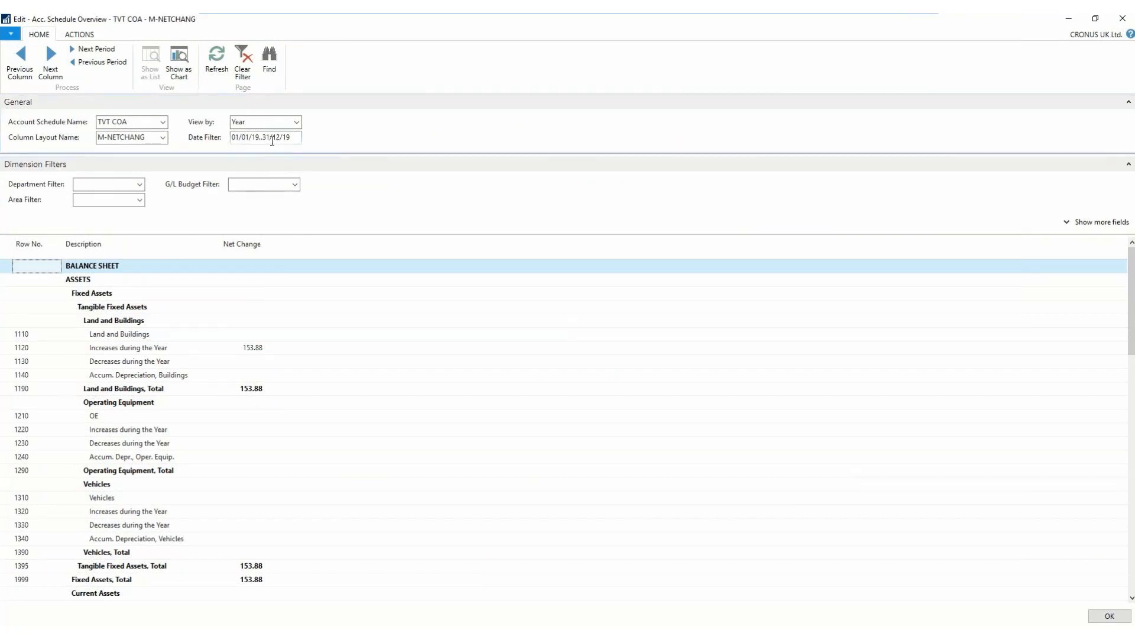
left_click(82, 61)
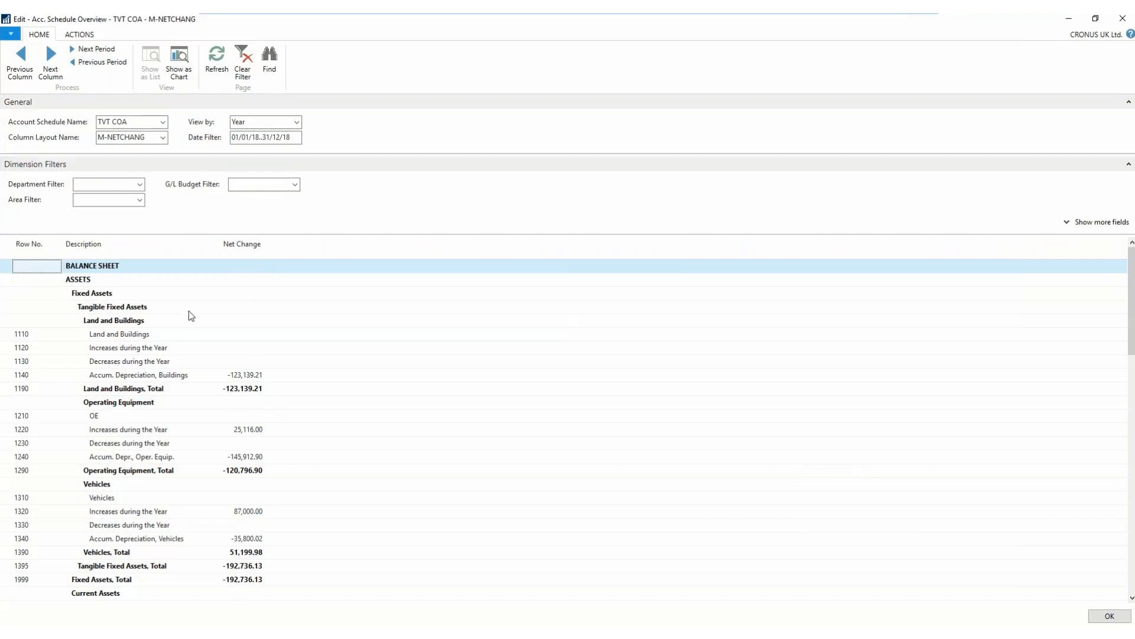
left_click(165, 140)
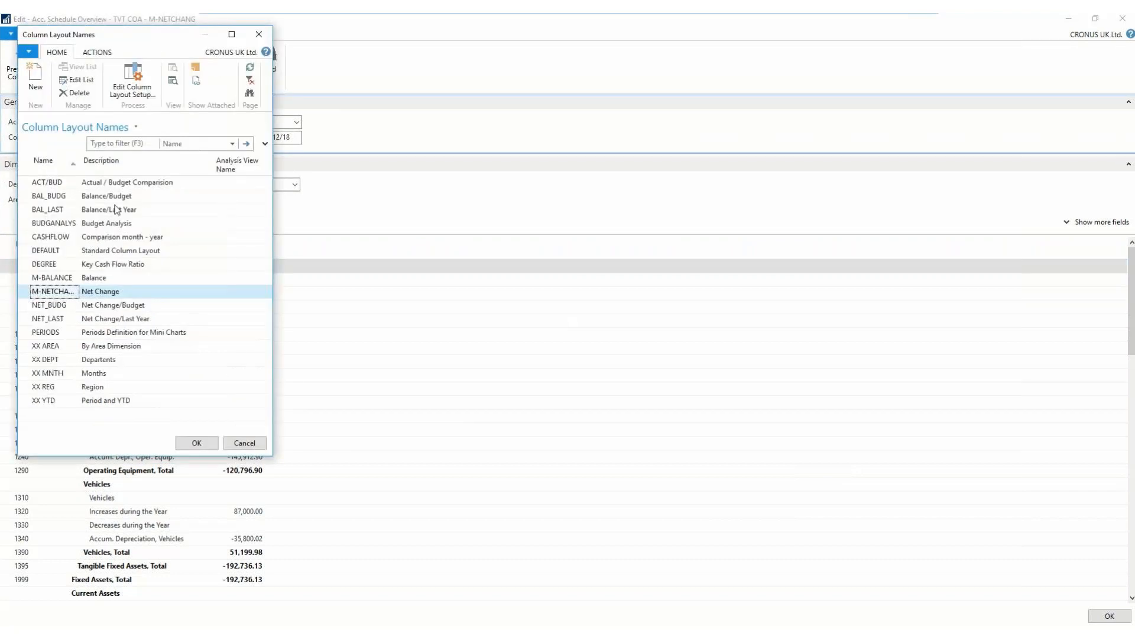
left_click(62, 305)
left_click(207, 443)
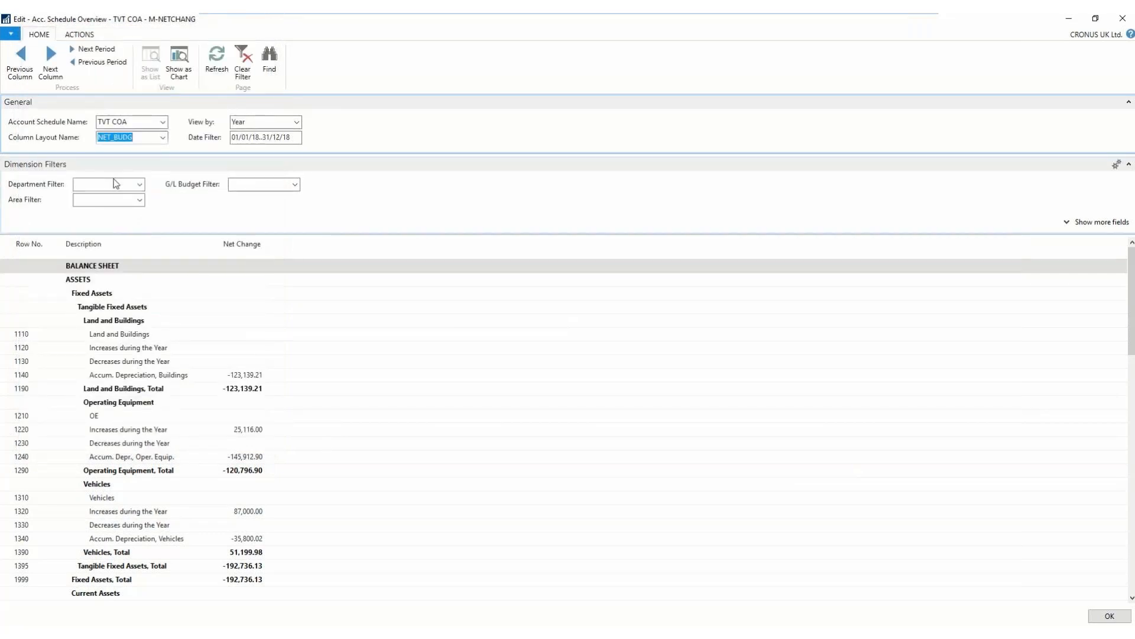
left_click(229, 230)
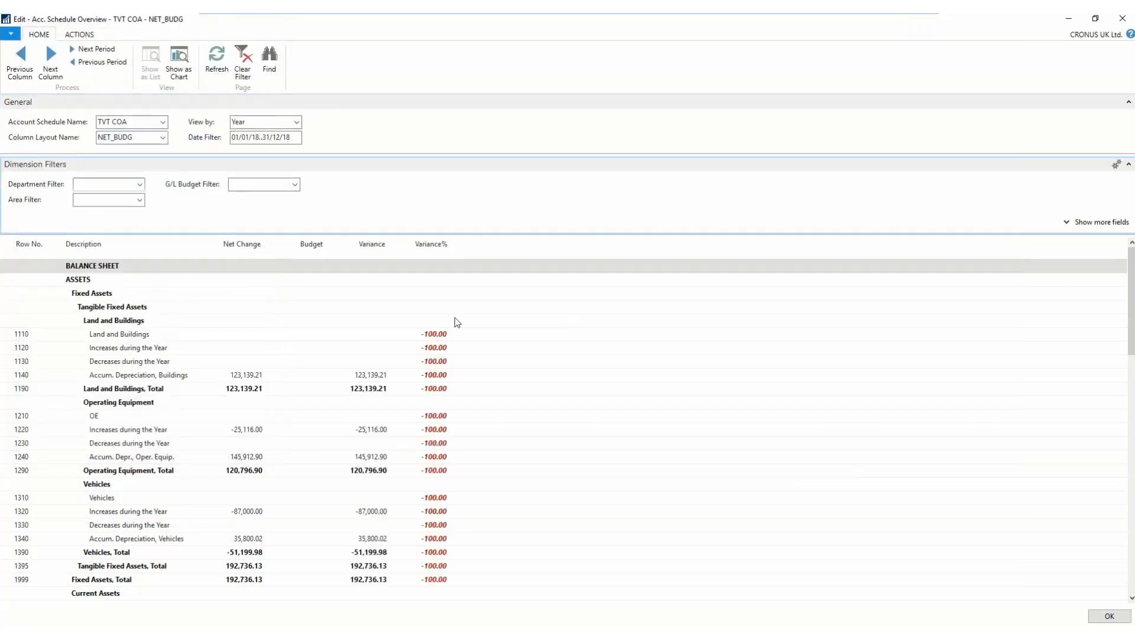
- Review the budget variances of the cost and operating expense accounts, and close the overview
left_click_drag(1133, 337, 1124, 535)
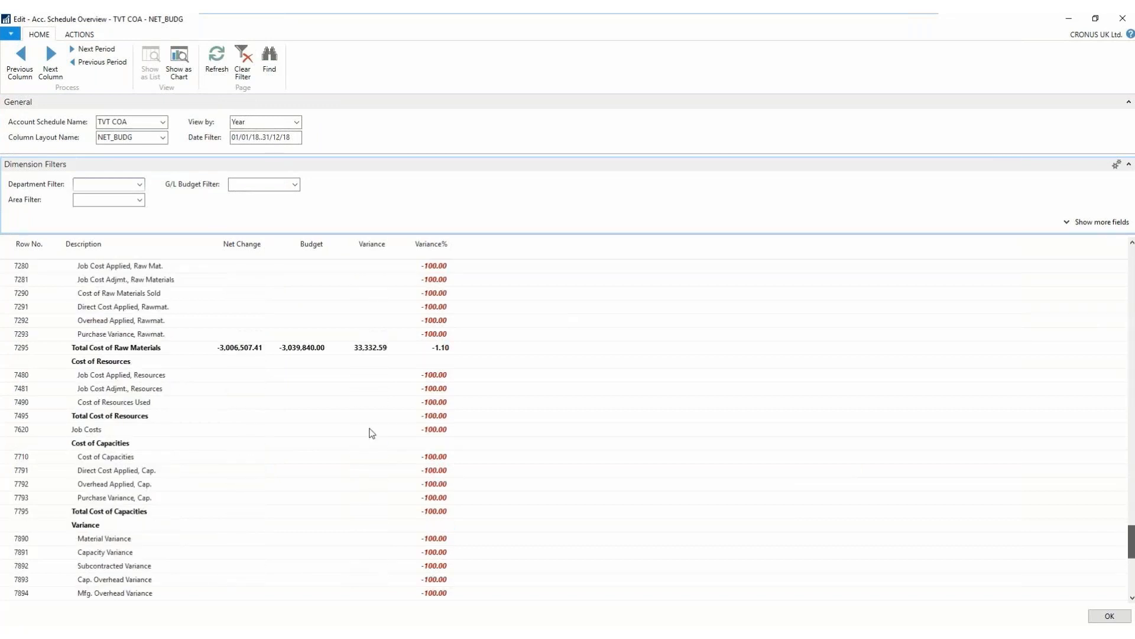
scroll(329, 423, "down", 9)
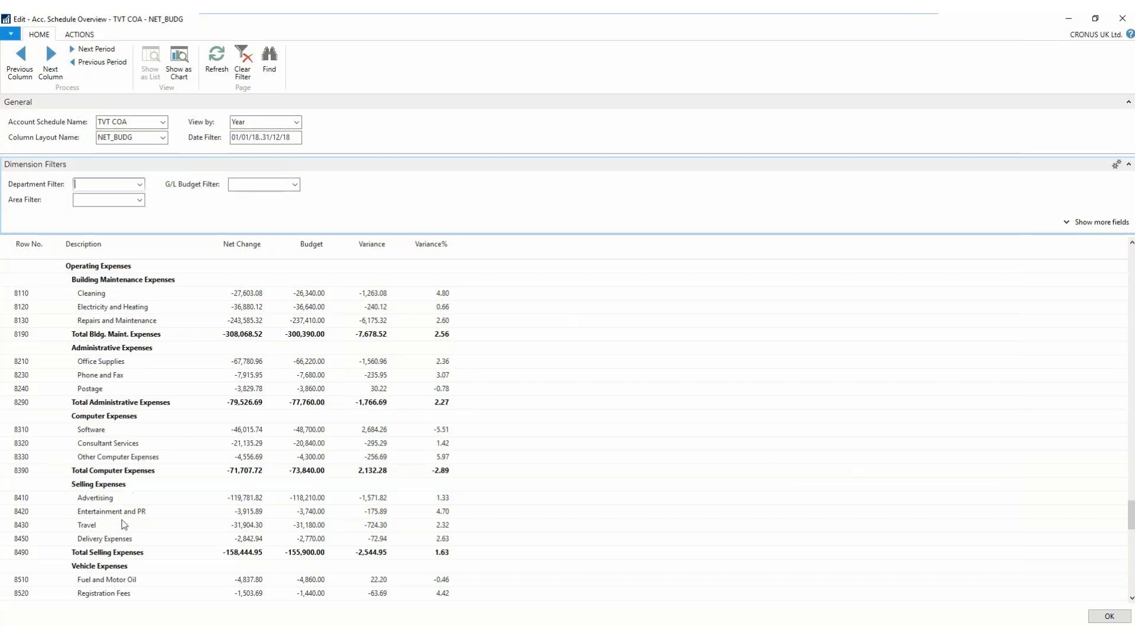
left_click(1123, 20)
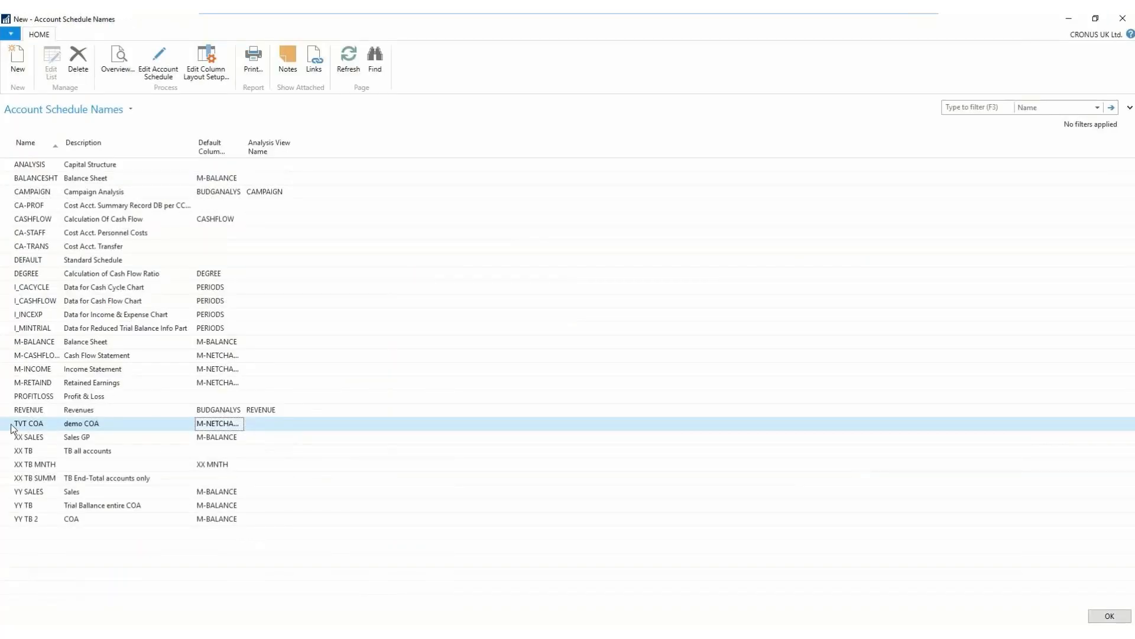
- Reopen the TVT COA schedule for editing and delete all of its rows
left_click(158, 76)
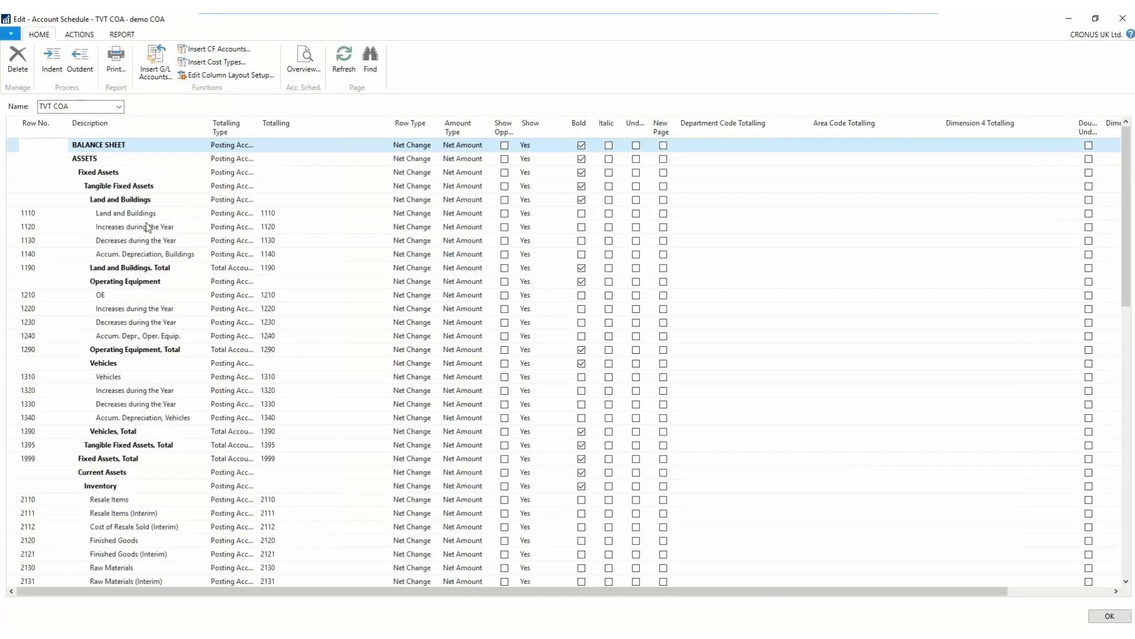
key("ctrl+a")
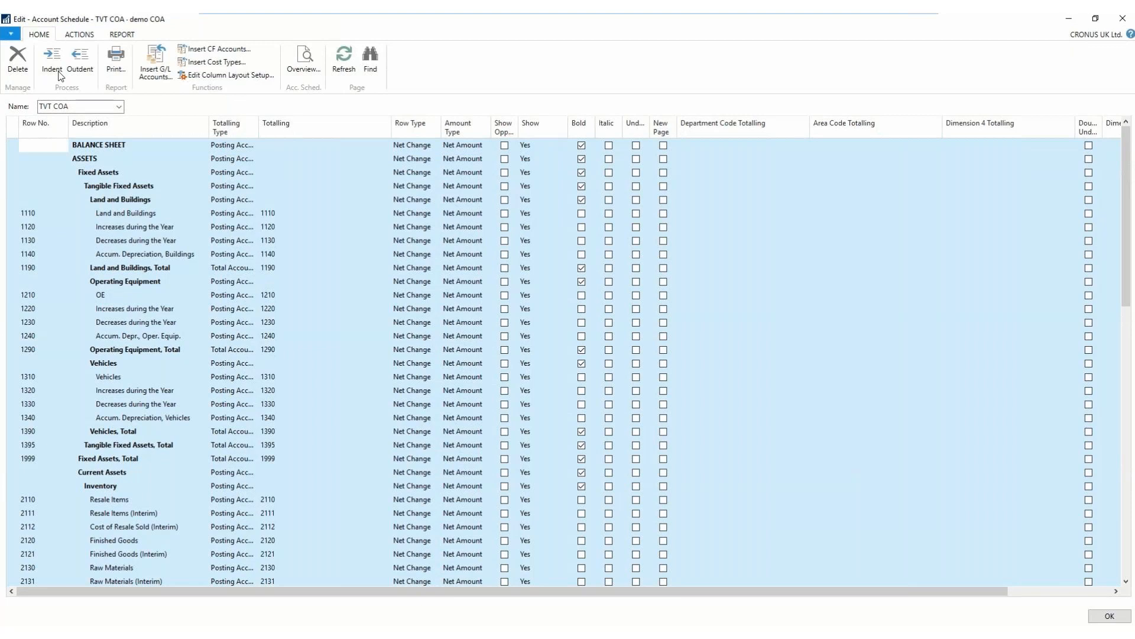
key("ctrl+Delete")
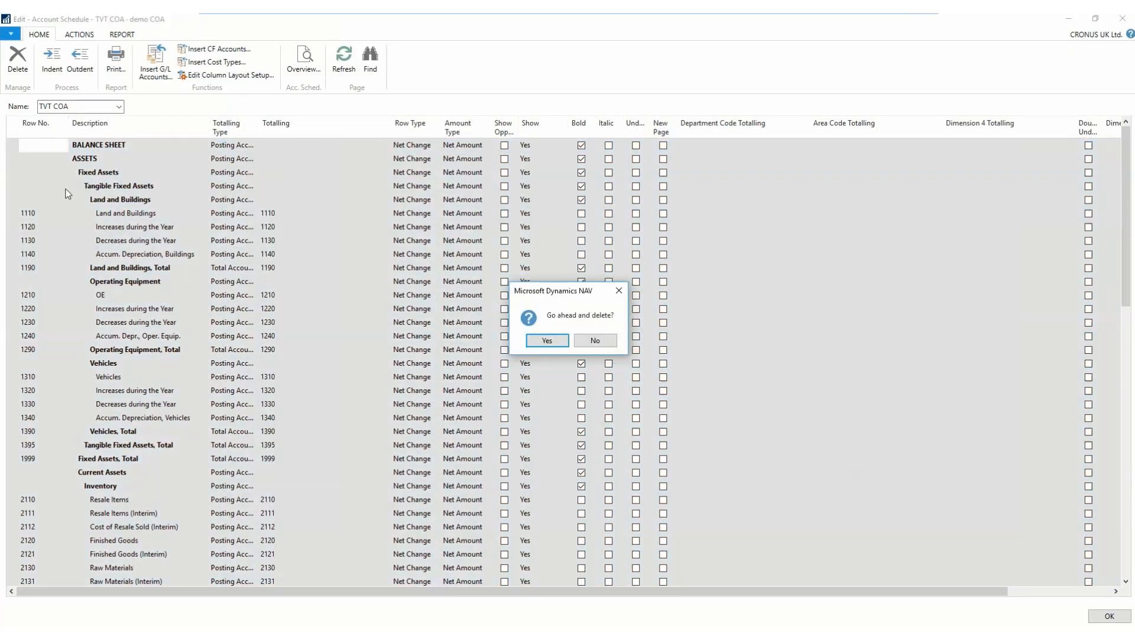
left_click(533, 343)
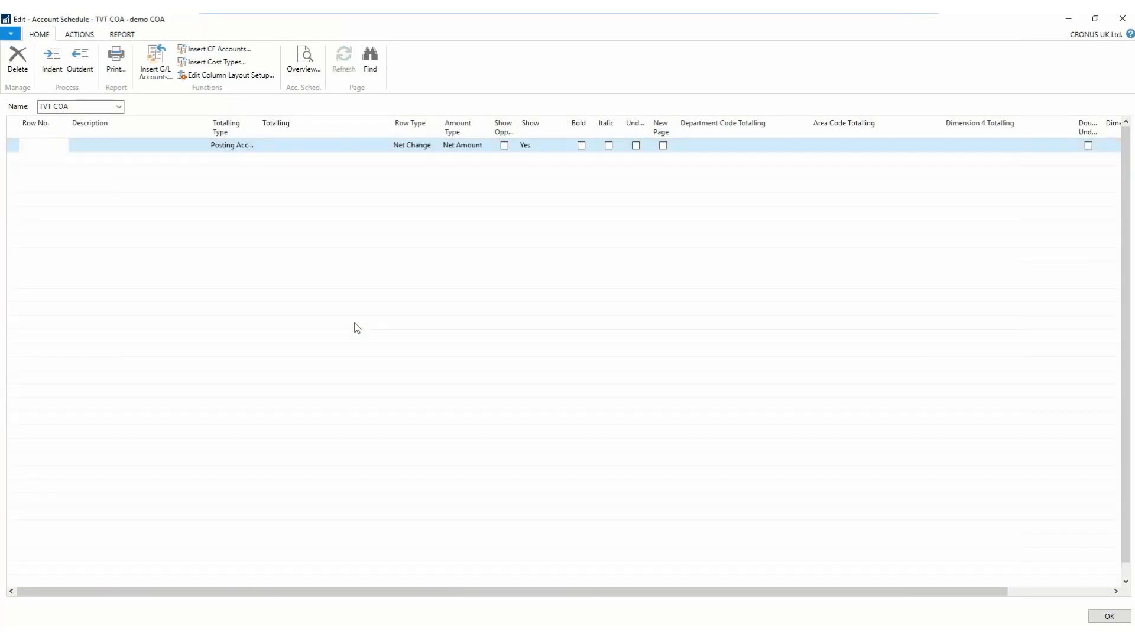
- Start inserting G/L accounts into the empty schedule and filter the account list to Account Type End-Total
left_click(159, 75)
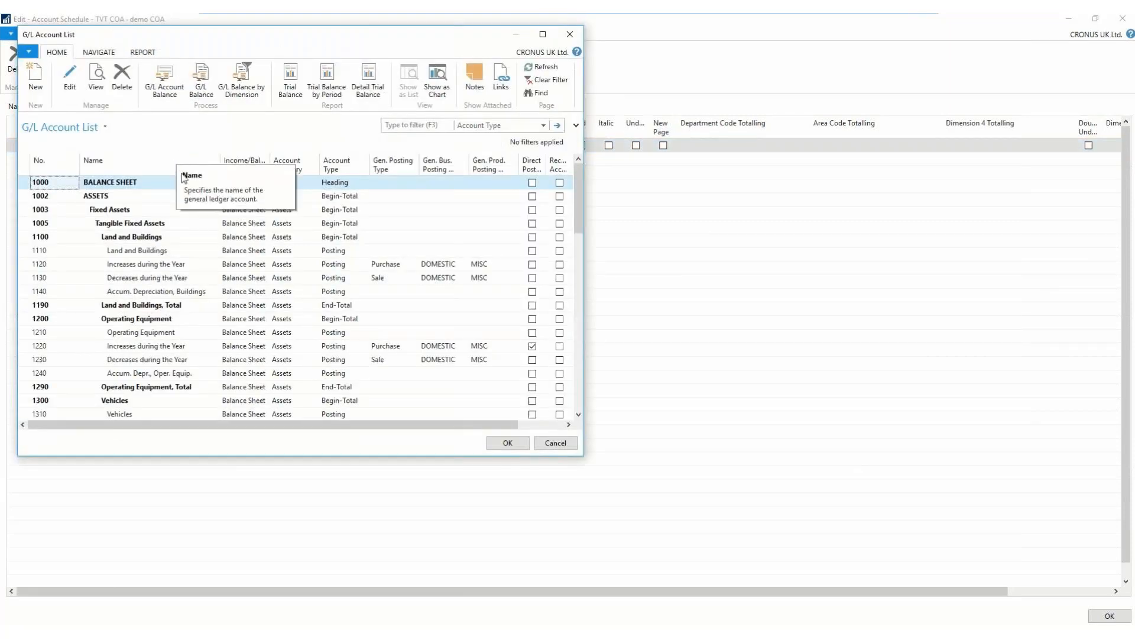
left_click(576, 127)
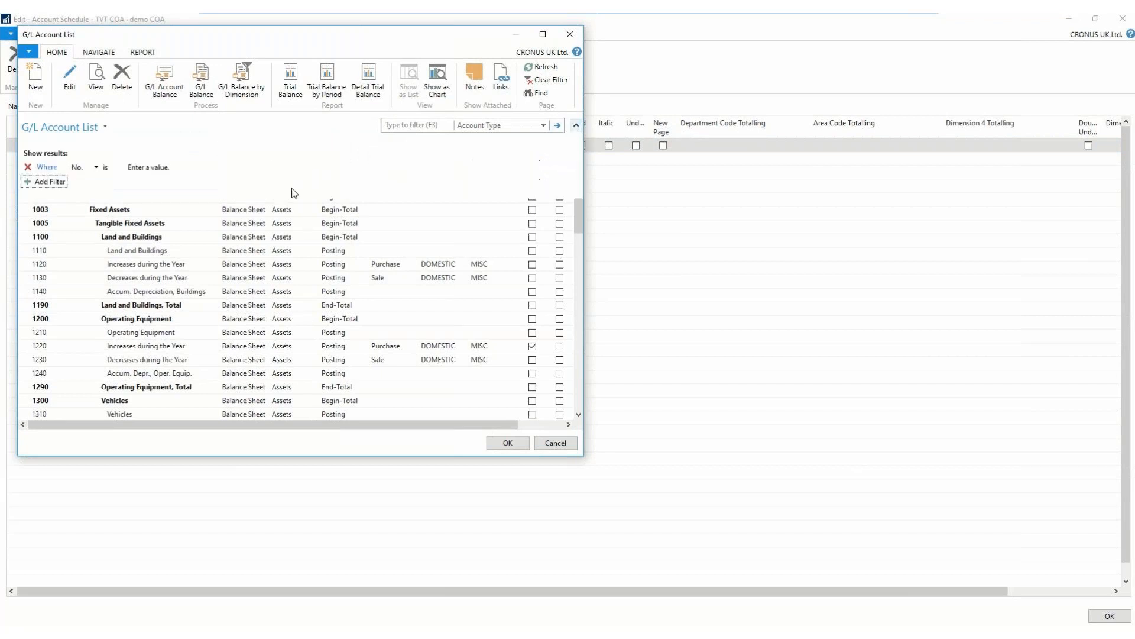
left_click(97, 169)
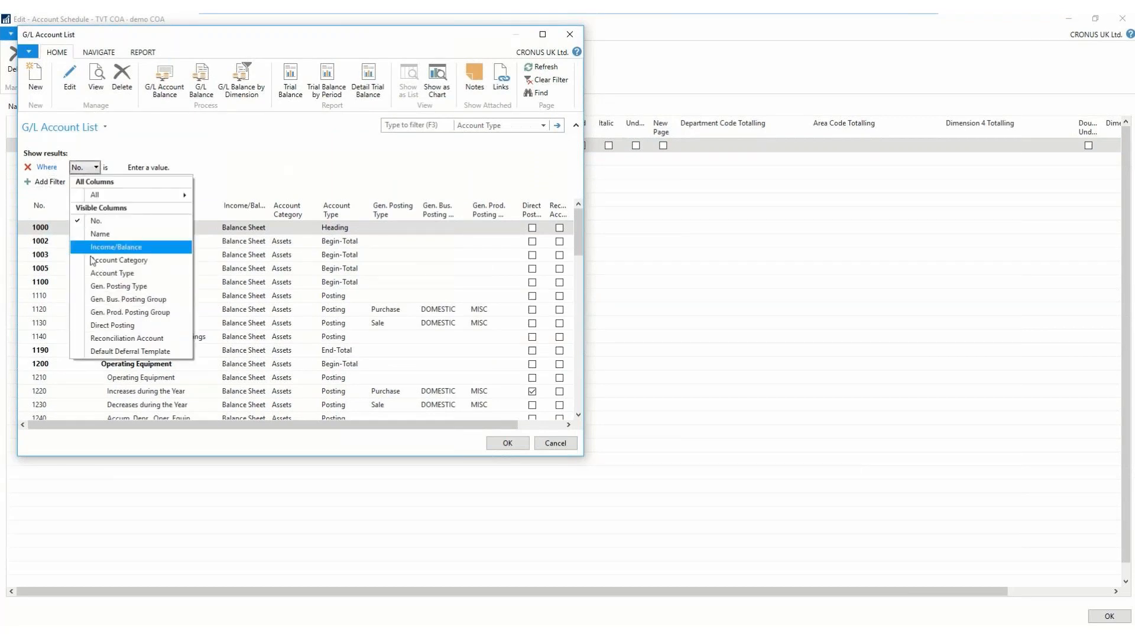
left_click(102, 274)
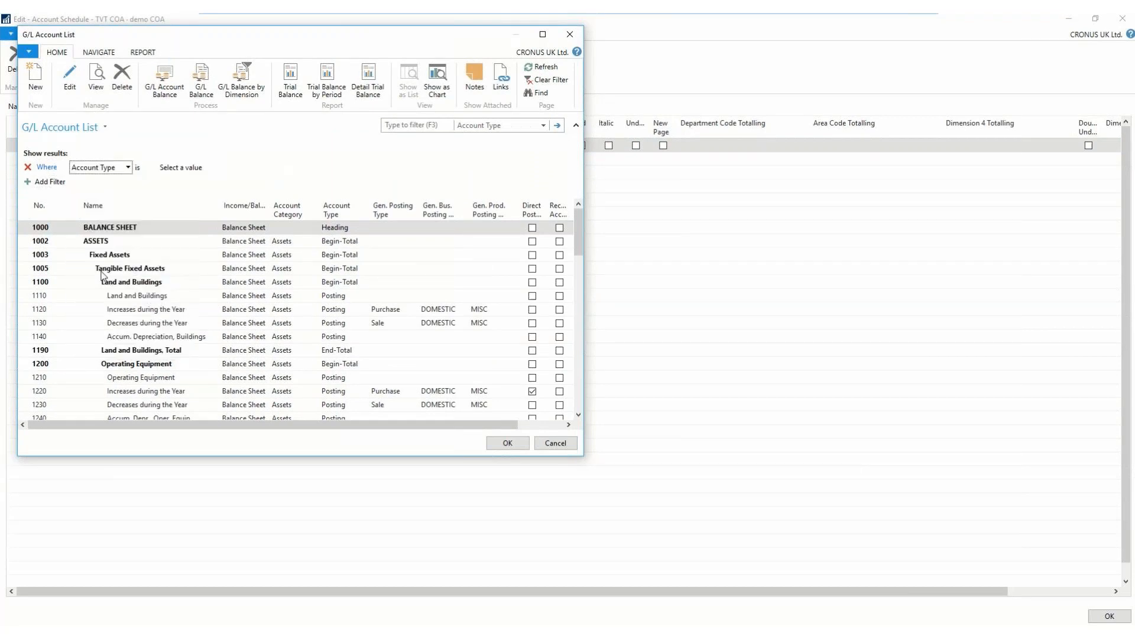
left_click(214, 169)
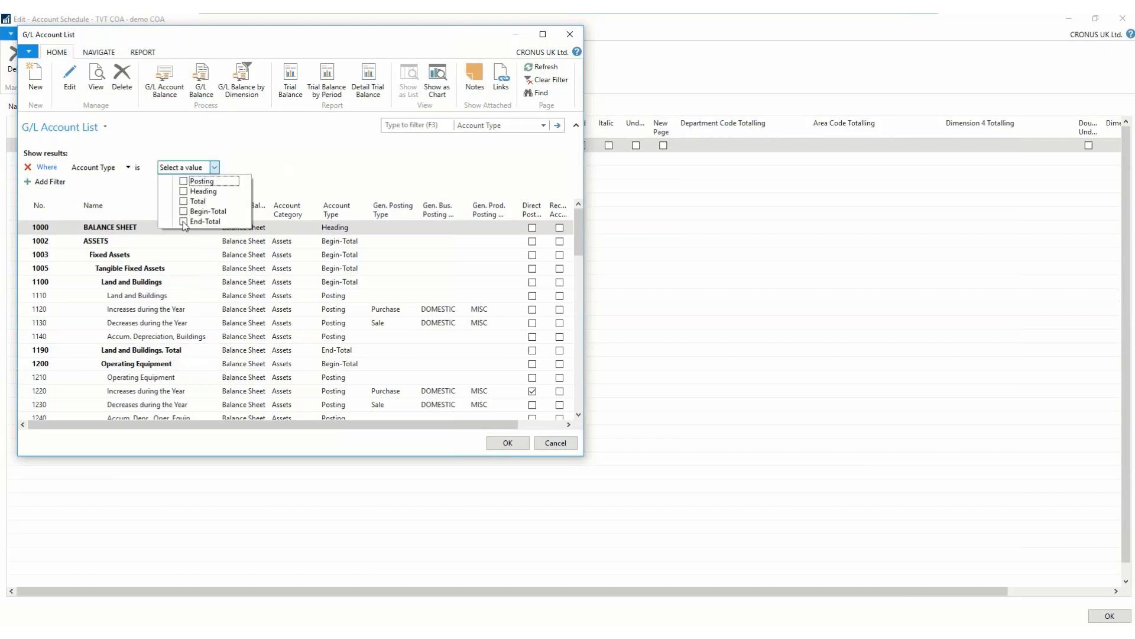
left_click(184, 221)
left_click(197, 168)
left_click(197, 167)
left_click(197, 168)
left_click(197, 168)
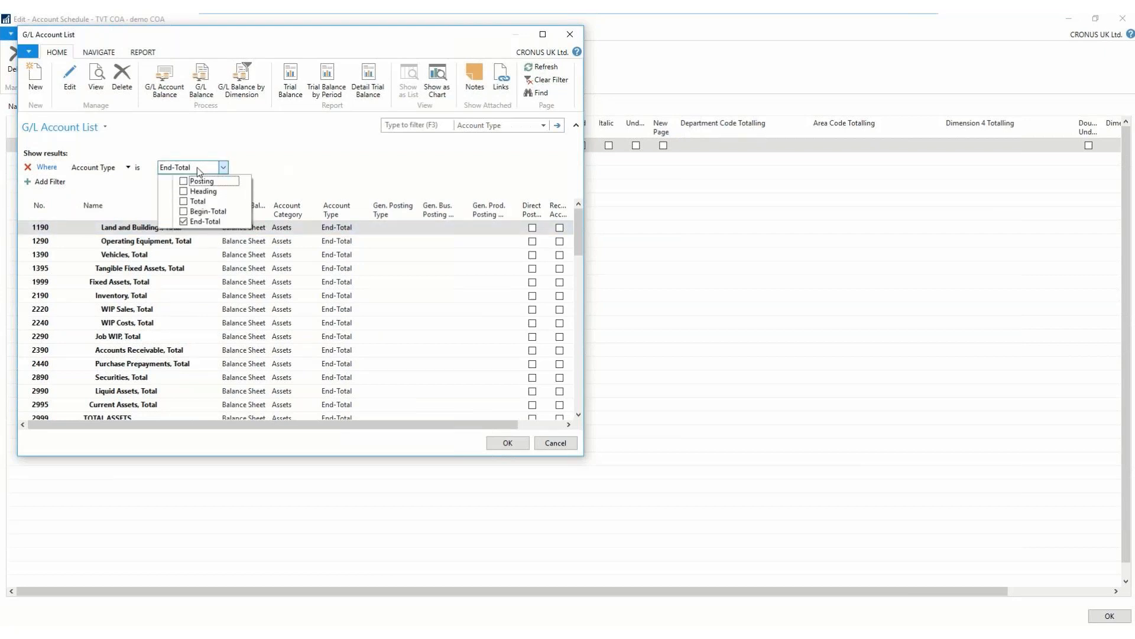
left_click(197, 168)
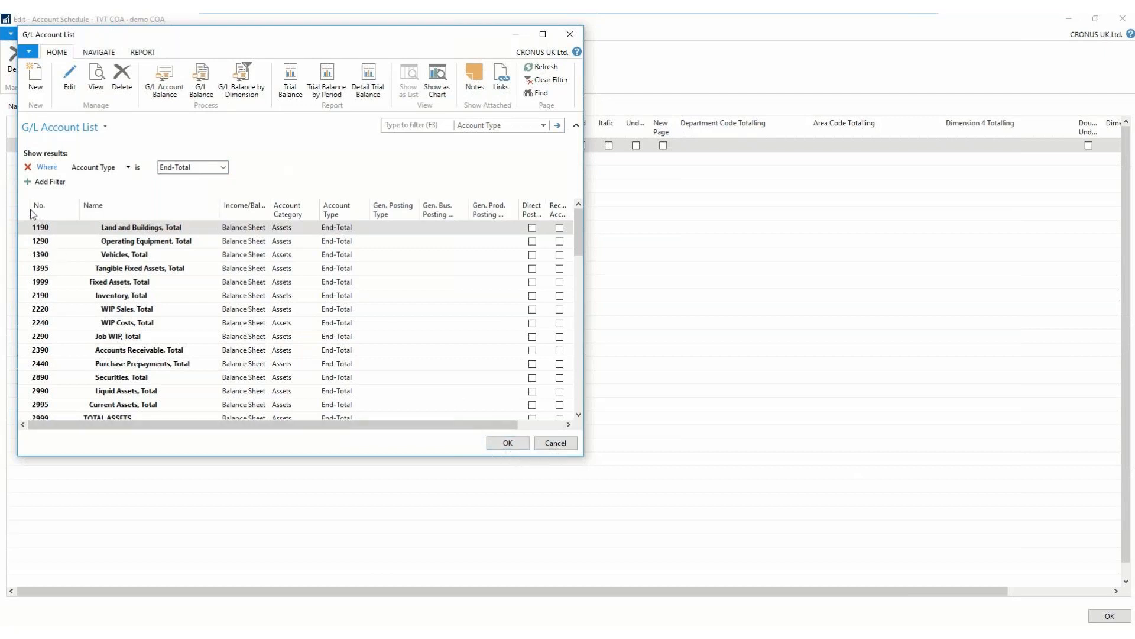
left_click(46, 230)
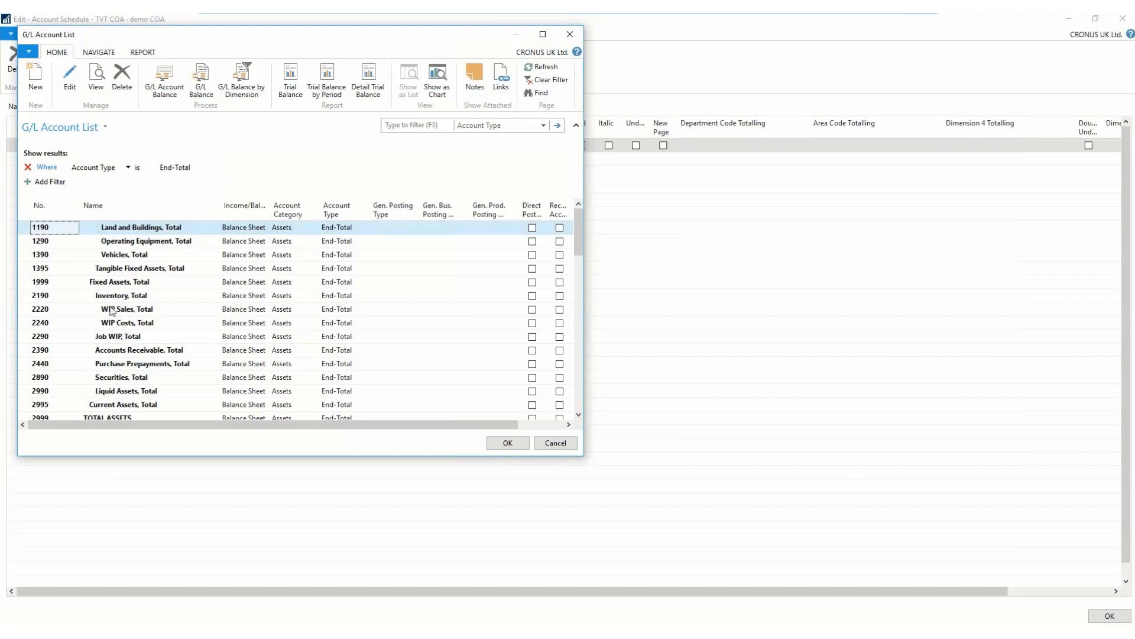
- Insert all the filtered End-Total accounts into the TVT COA schedule, look over the inserted rows, and close the schedule
left_click(25, 214)
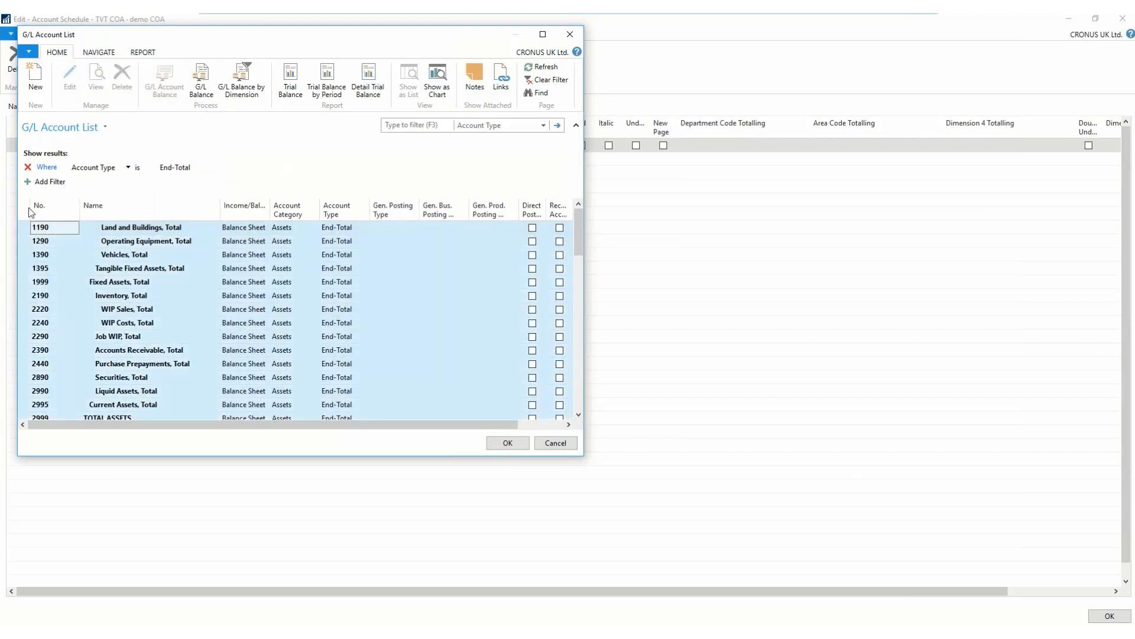
left_click(524, 446)
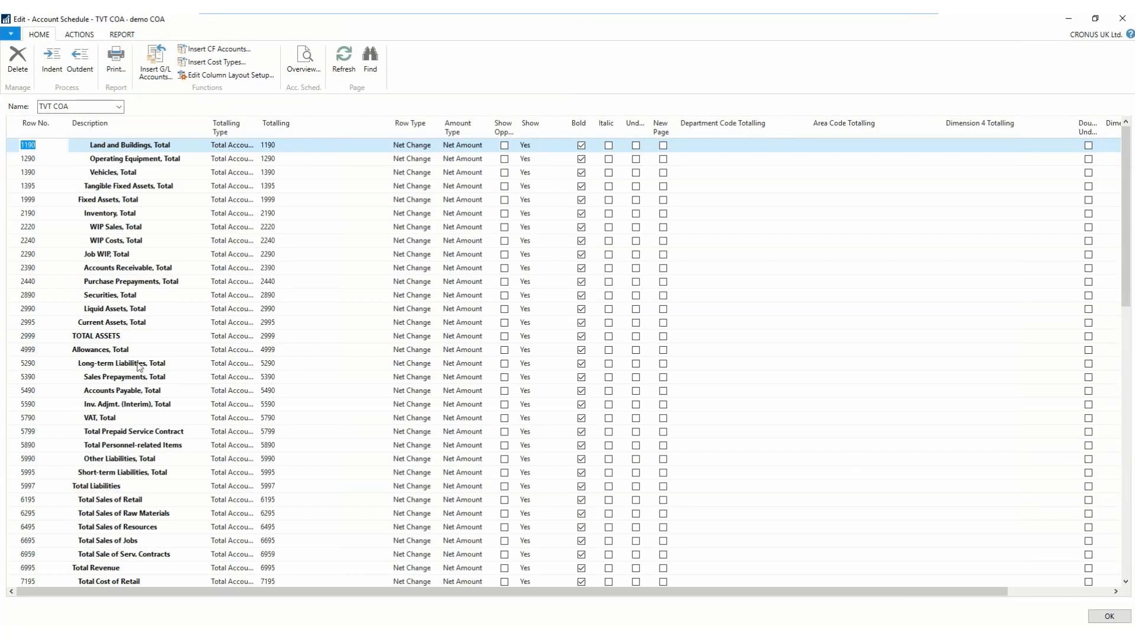
scroll(139, 367, "down", 1)
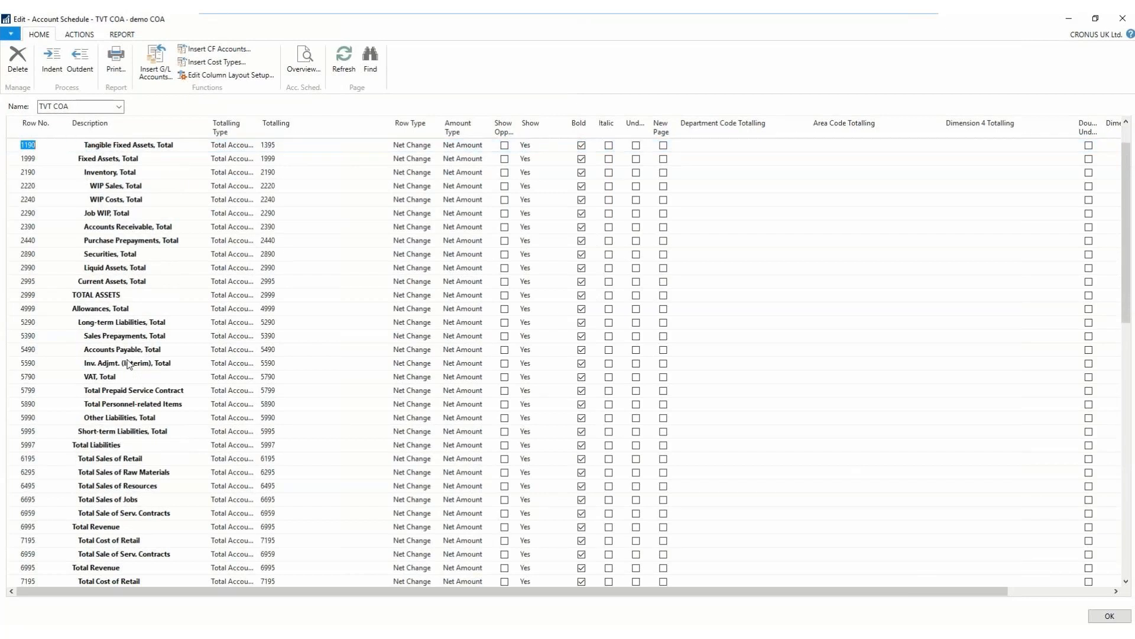
scroll(129, 365, "down", 5)
scroll(129, 365, "up", 6)
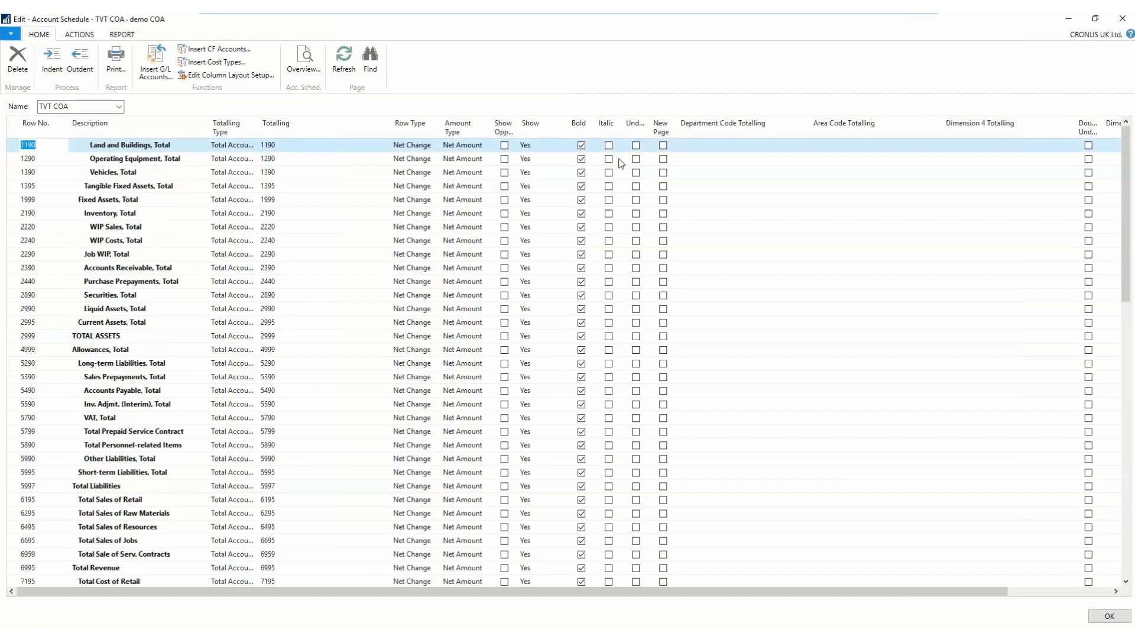
left_click(1104, 618)
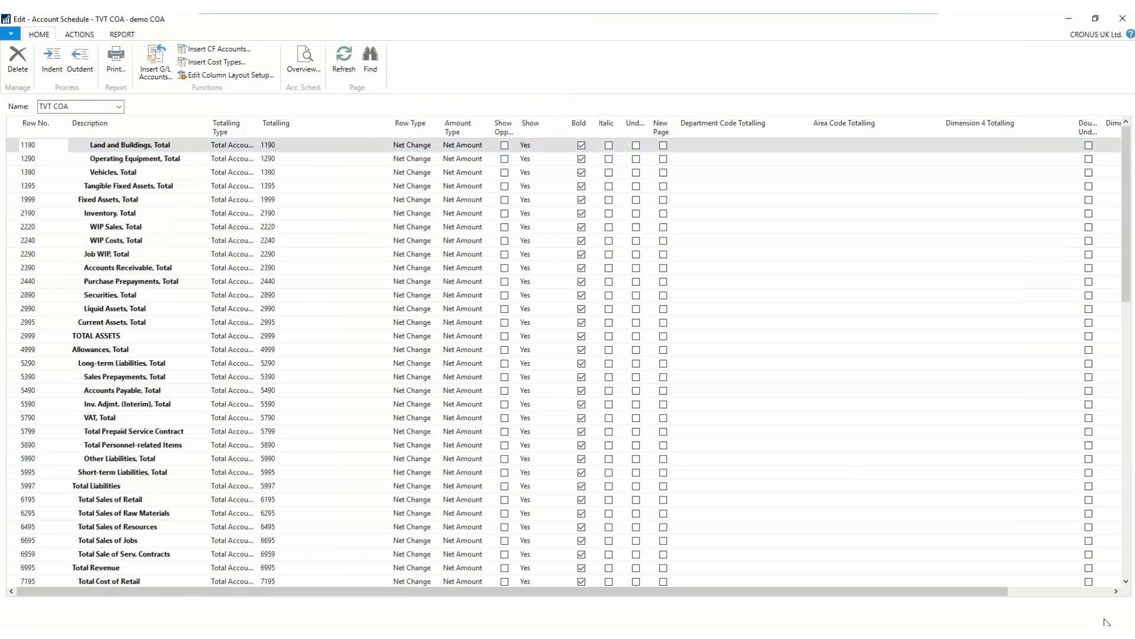
- Open the TVT COA overview for the year 01/01/18..31/12/18 and review the net change of the total accounts
left_click(119, 63)
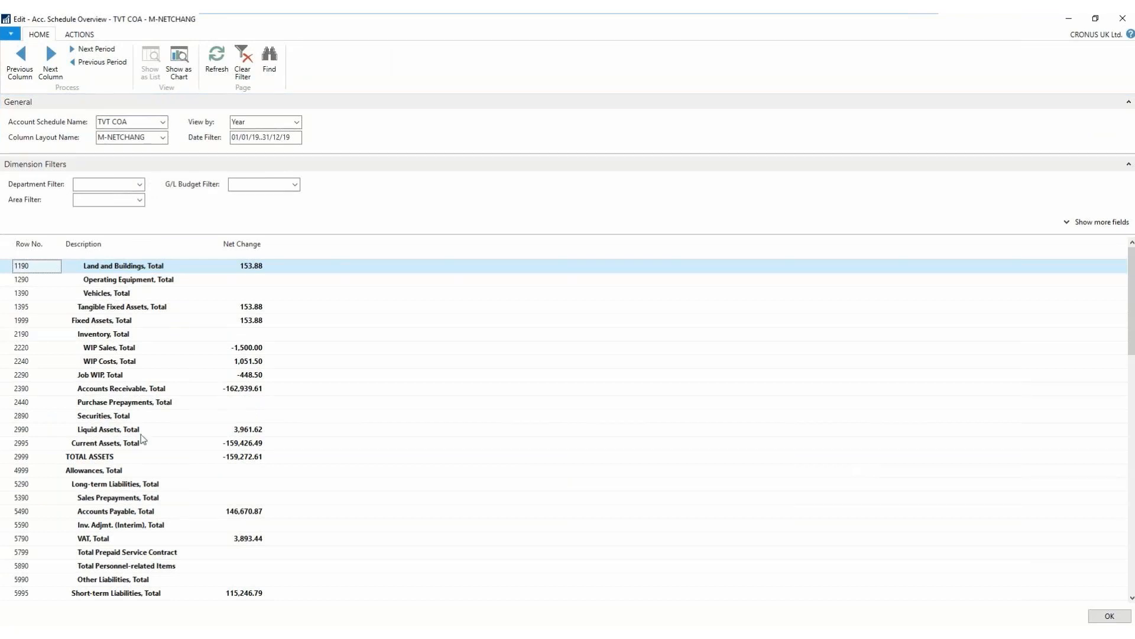
left_click(100, 62)
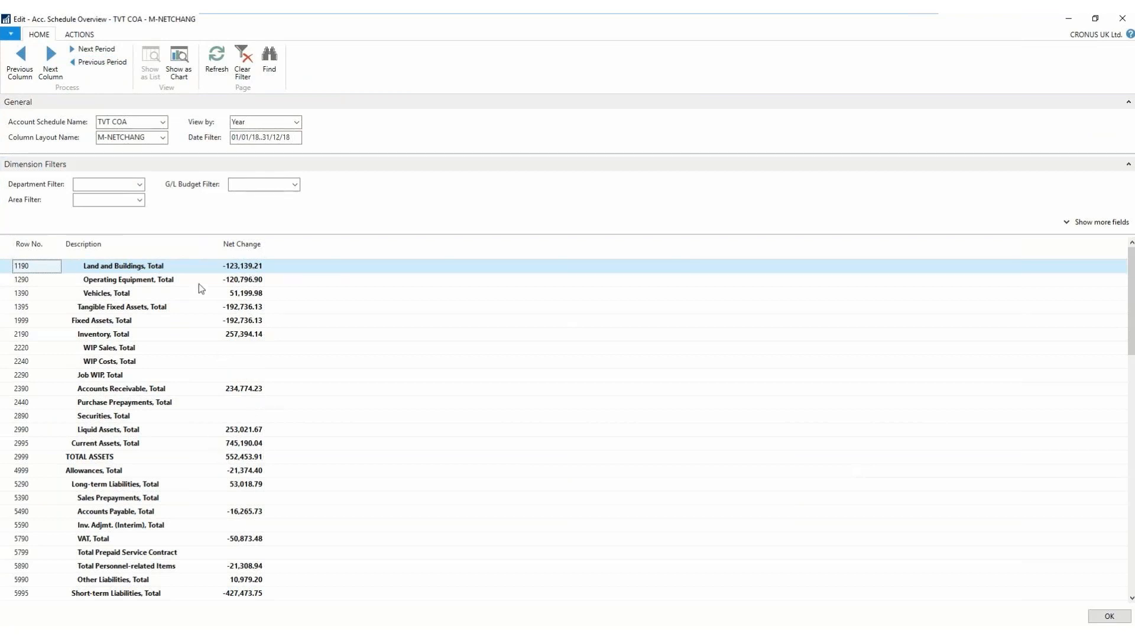
scroll(124, 464, "down", 4)
scroll(125, 465, "down", 3)
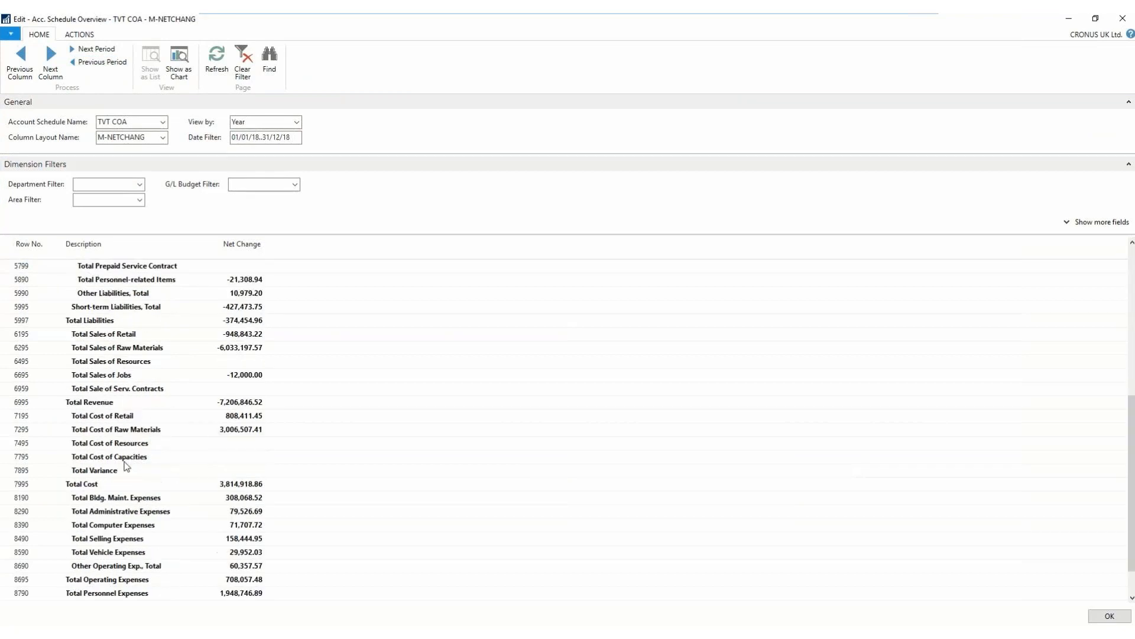
scroll(125, 466, "down", 1)
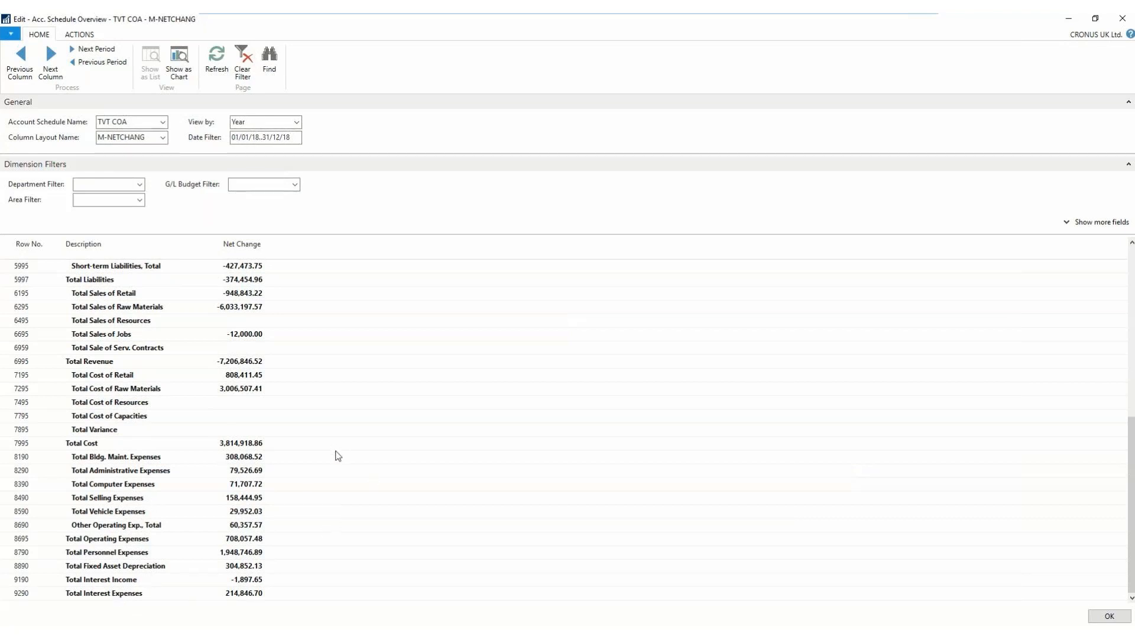
scroll(300, 438, "up", 4)
scroll(289, 423, "up", 4)
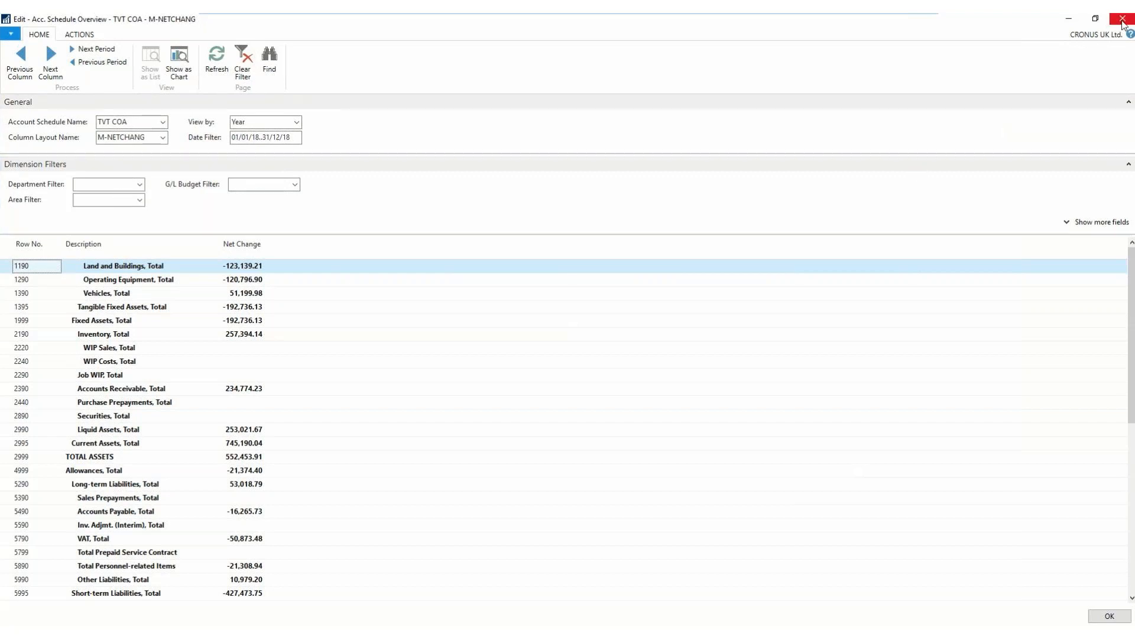
- Create a new column layout named TVT DEP with the description "Demo Department Dim" from the overview's column layout list
left_click(164, 139)
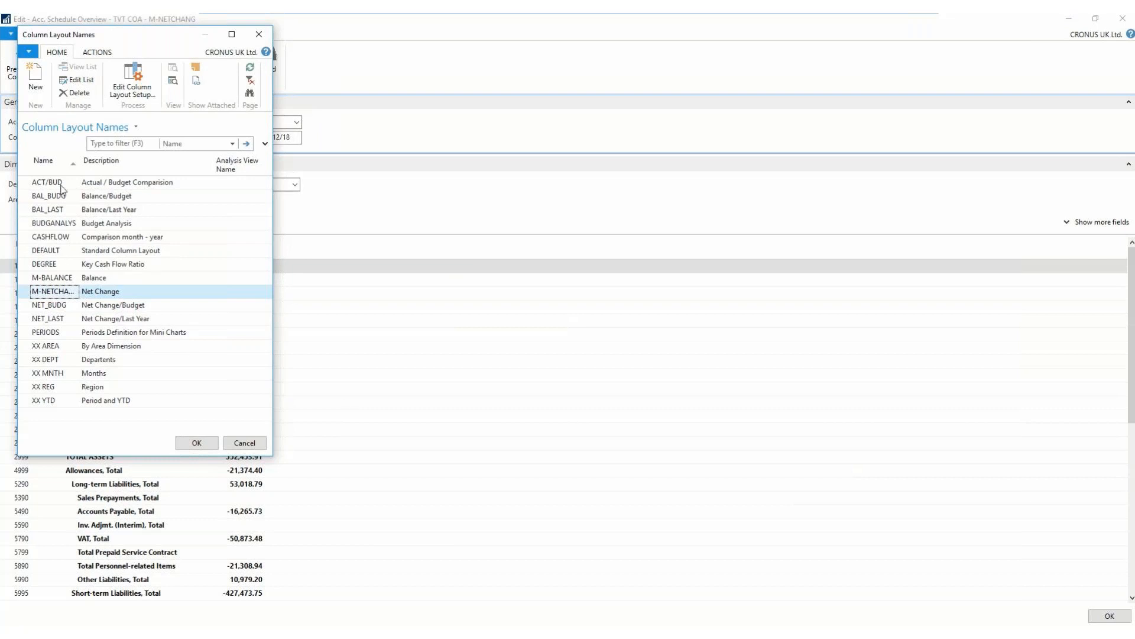
left_click(35, 77)
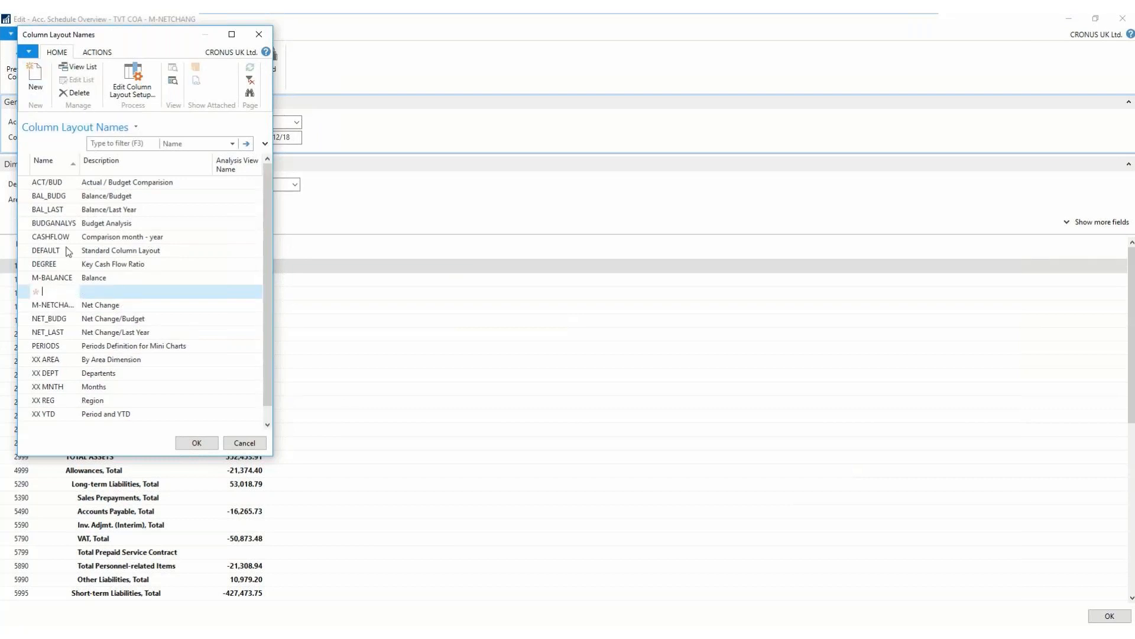
type("TVT DEP")
key("Tab")
type("Demo")
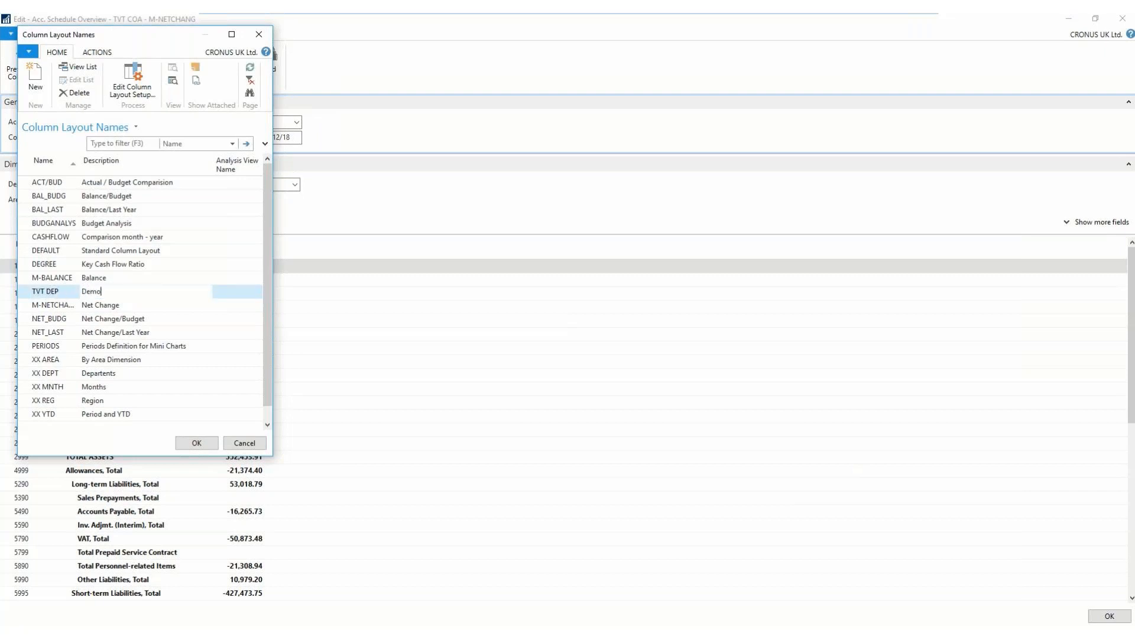
type(" Department Dim")
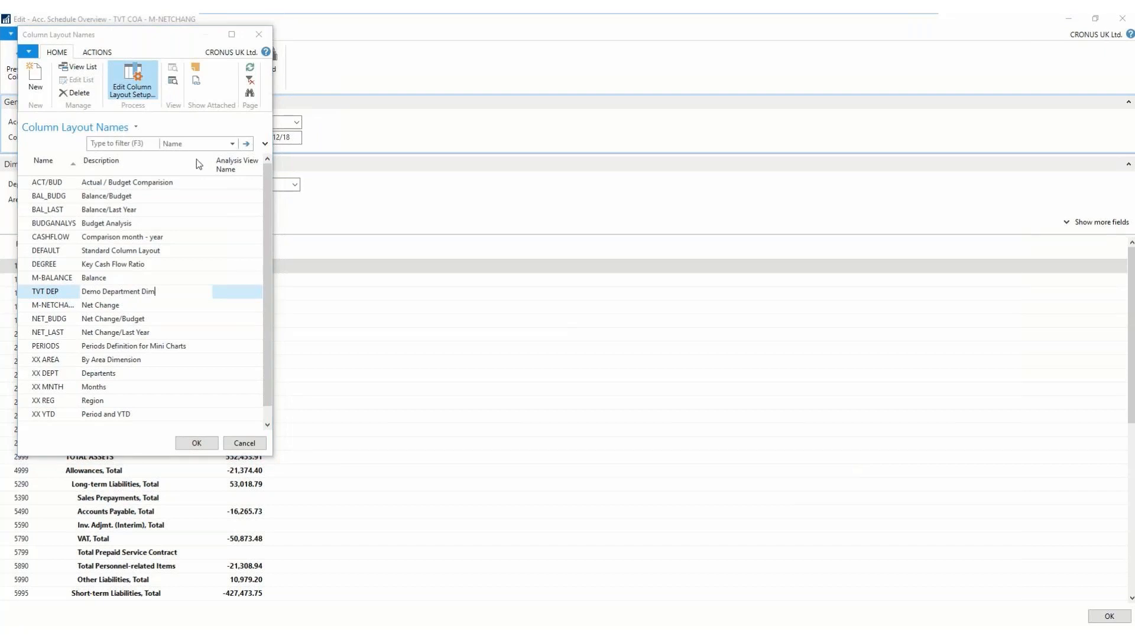
- Open the TVT DEP column layout setup and define column 1 with Department Code Totalling ADM
left_click(508, 34)
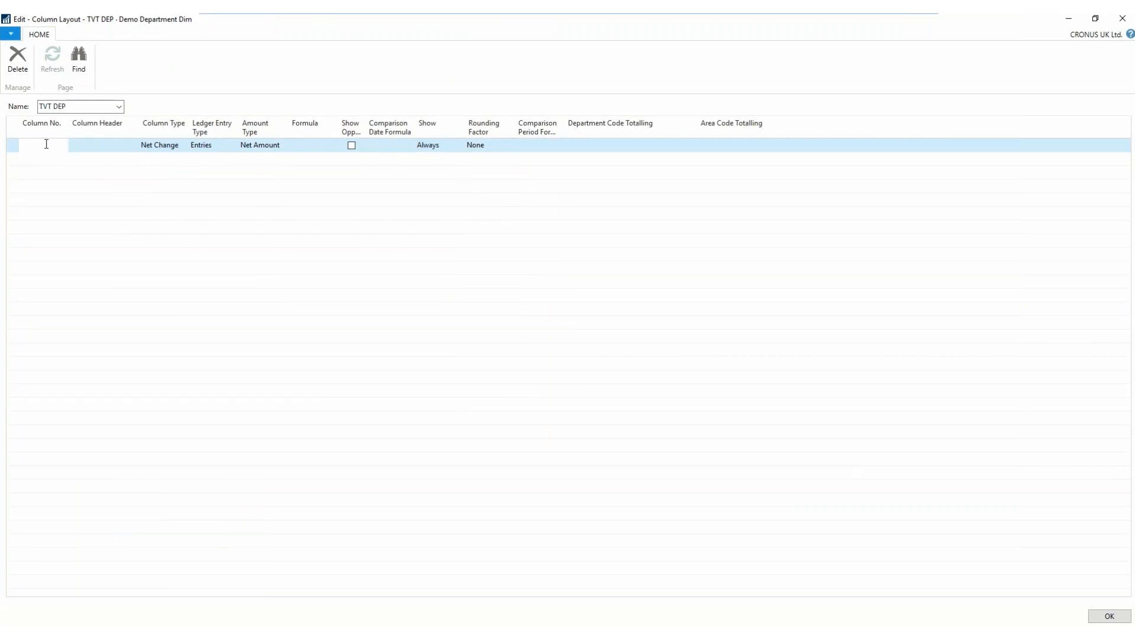
left_click(75, 147)
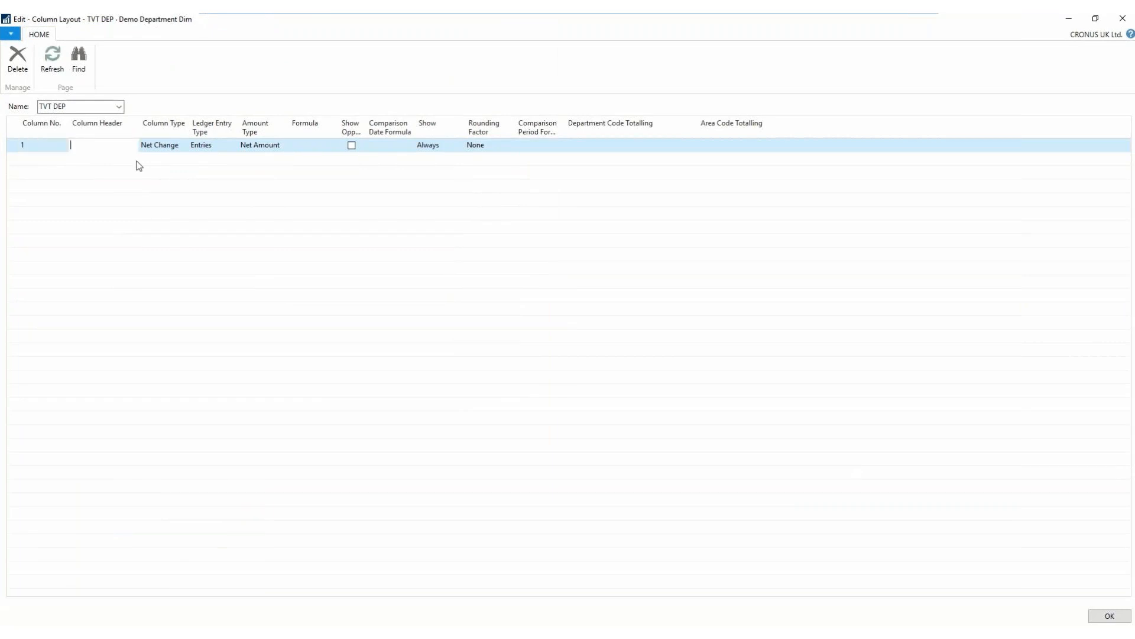
left_click(628, 148)
left_click(691, 146)
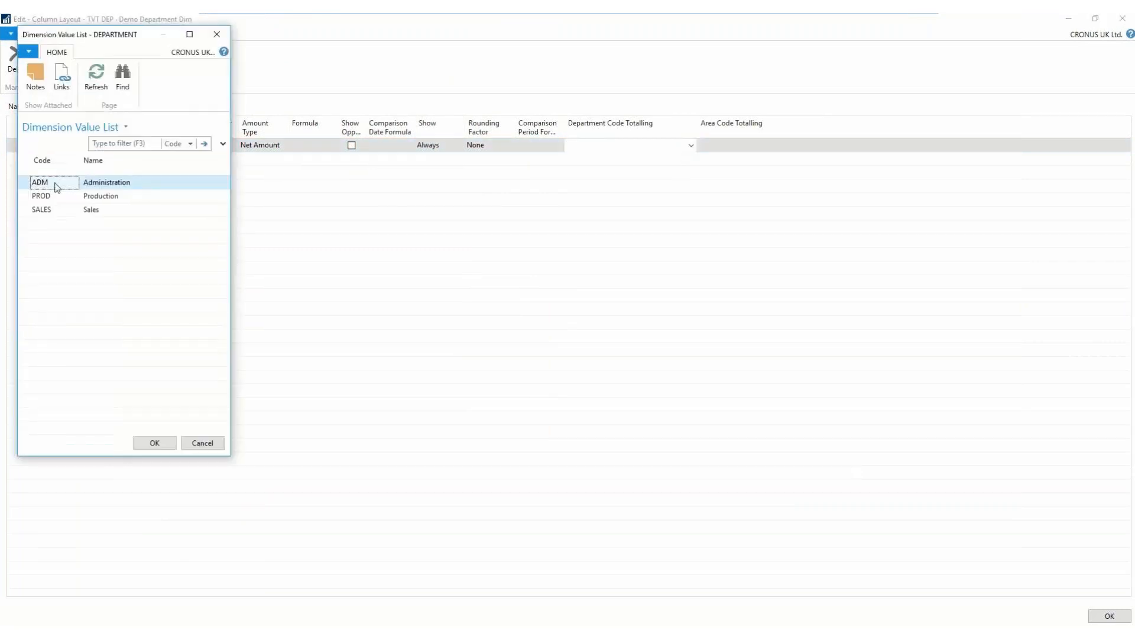
double_click(55, 186)
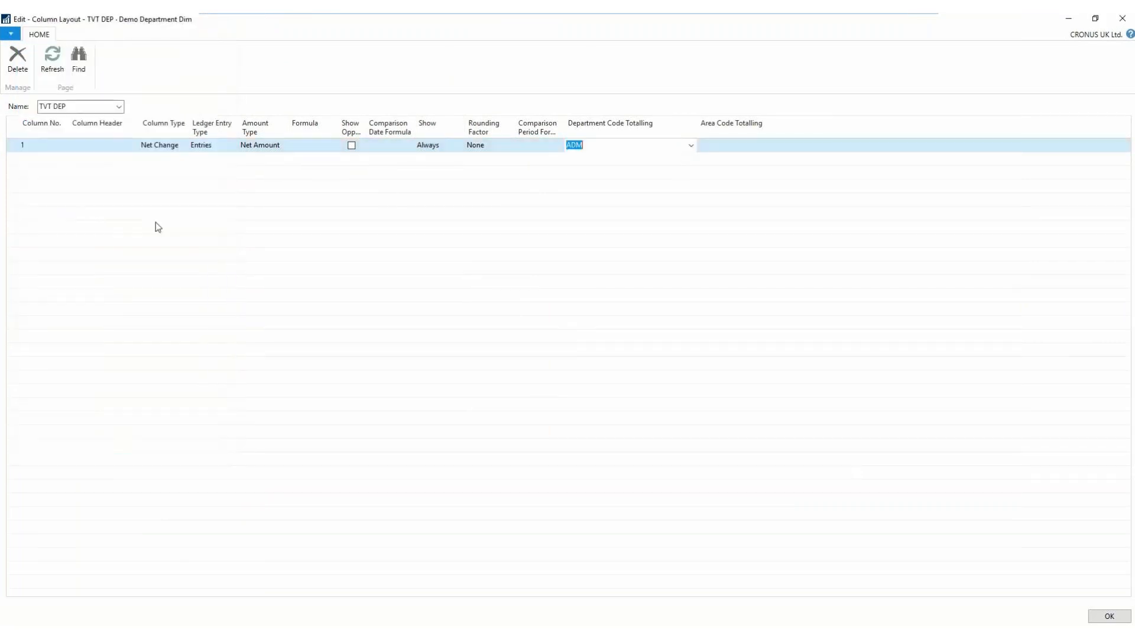
- Add two more column lines to the layout with Department Code Totalling PROD and SALES
left_click(626, 160)
left_click(692, 158)
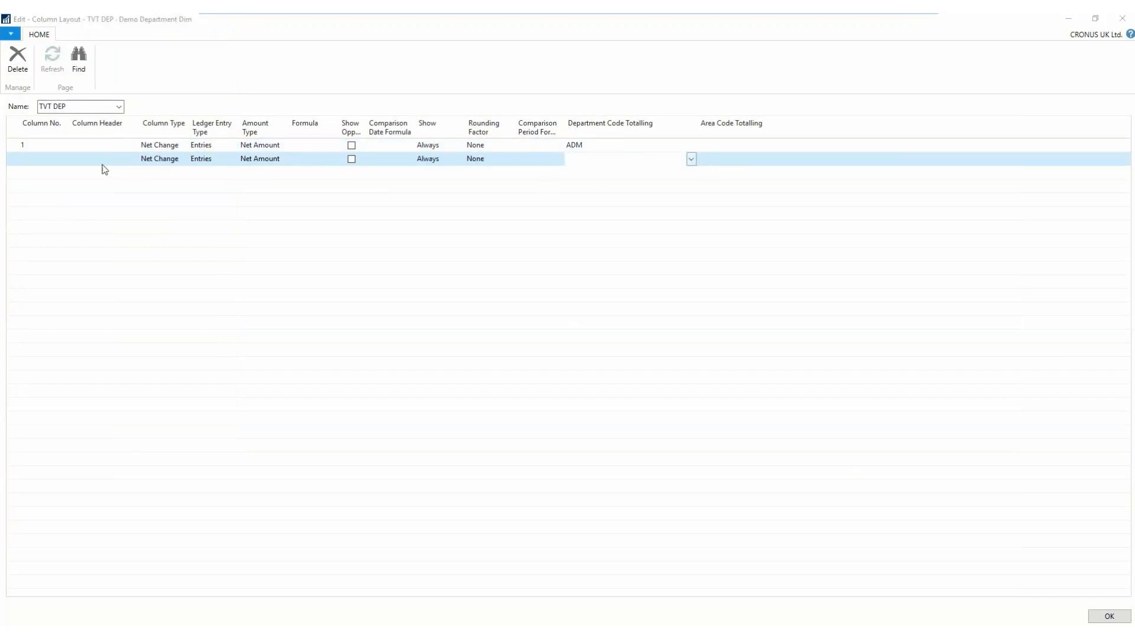
double_click(50, 195)
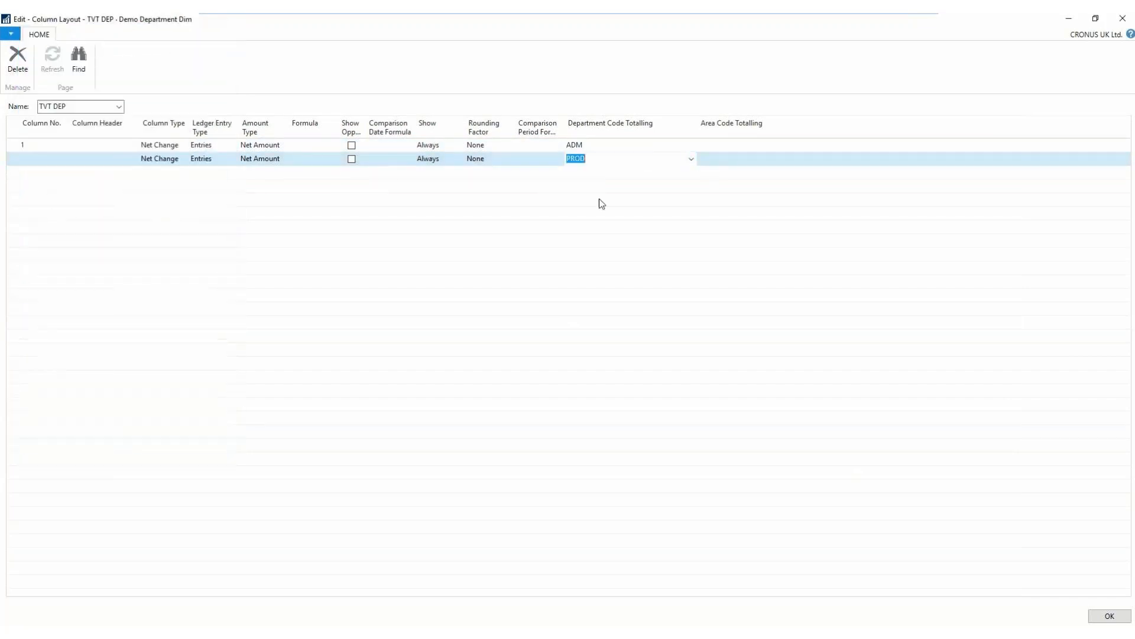
left_click(619, 175)
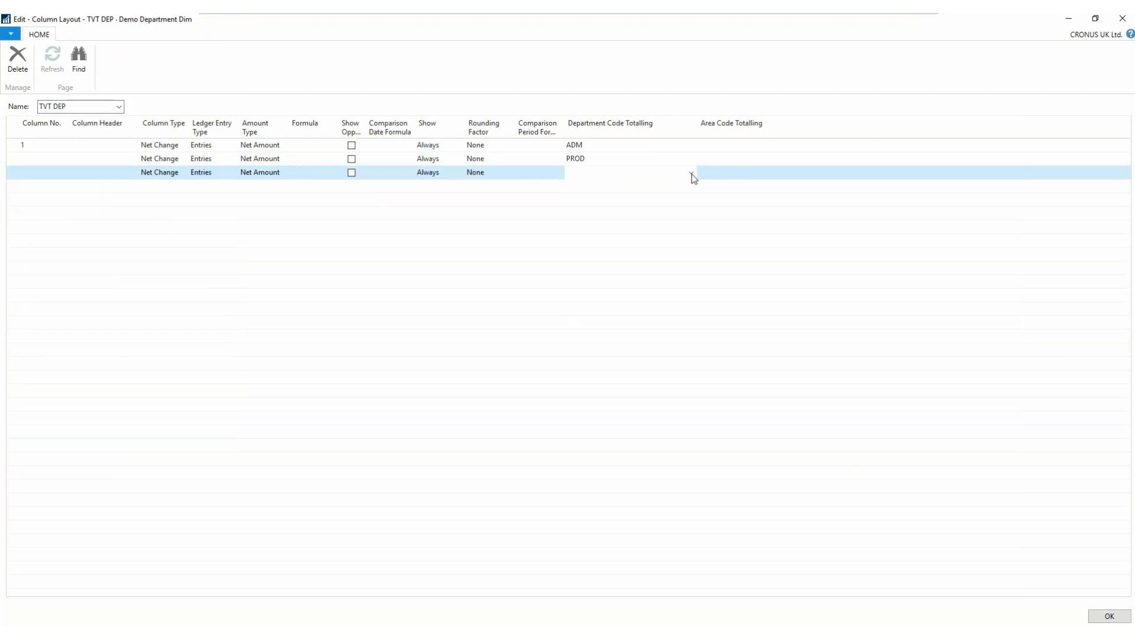
left_click(691, 173)
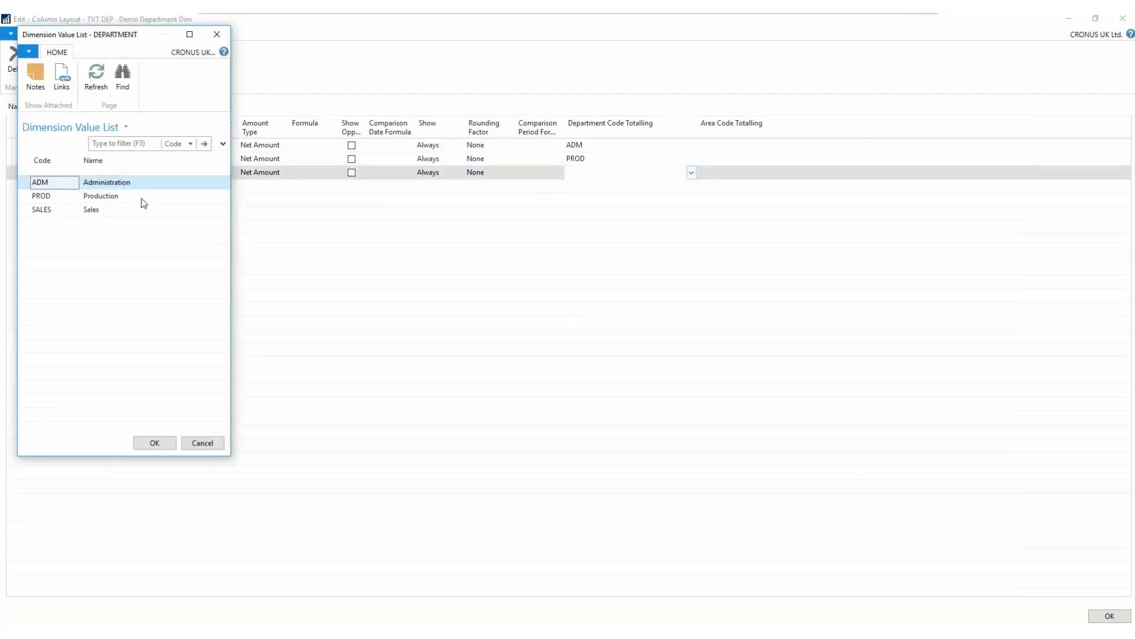
double_click(70, 210)
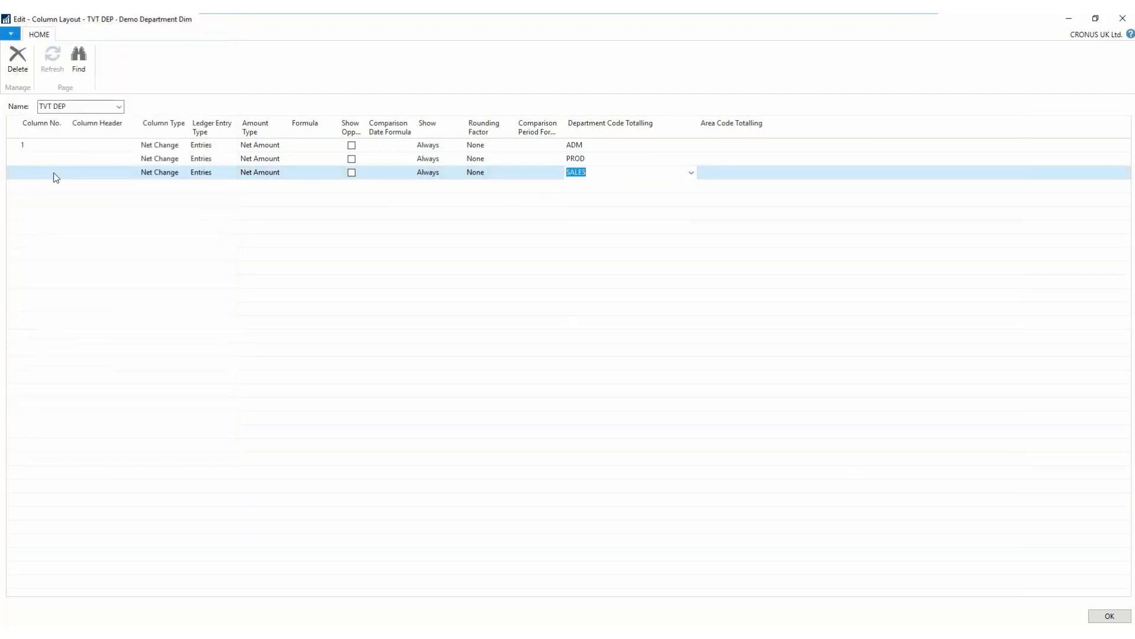
- Set the ADM, PROD and SALES column headers to Admin, Production and Sales, numbering the last two columns 2 and 3
left_click(101, 144)
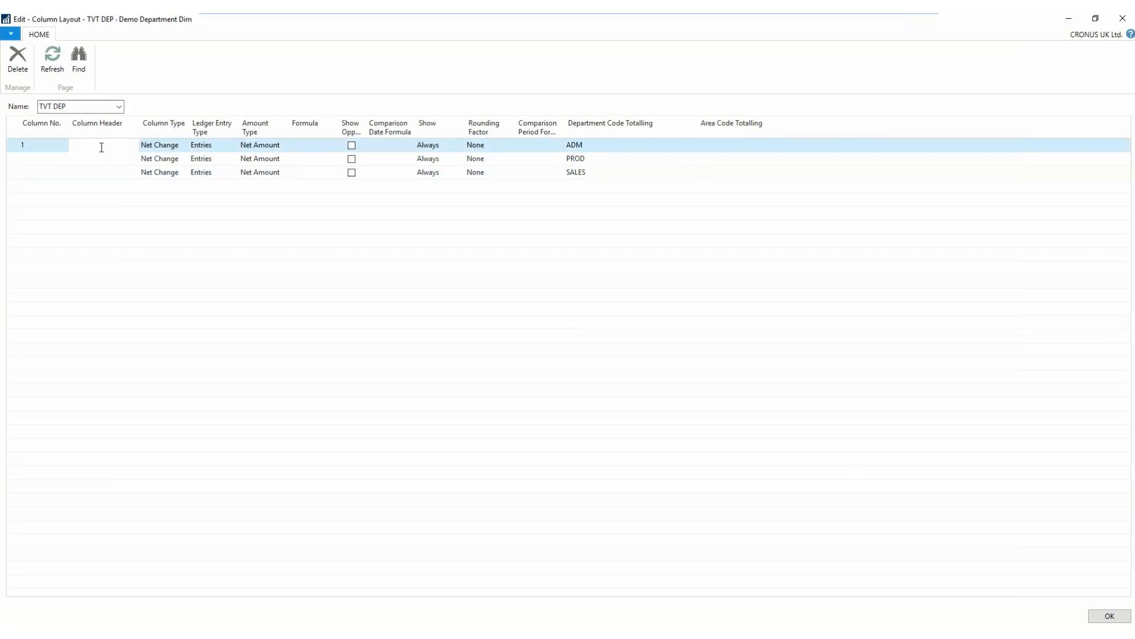
type("Admin")
key("shift+Tab")
key("Down")
type("2")
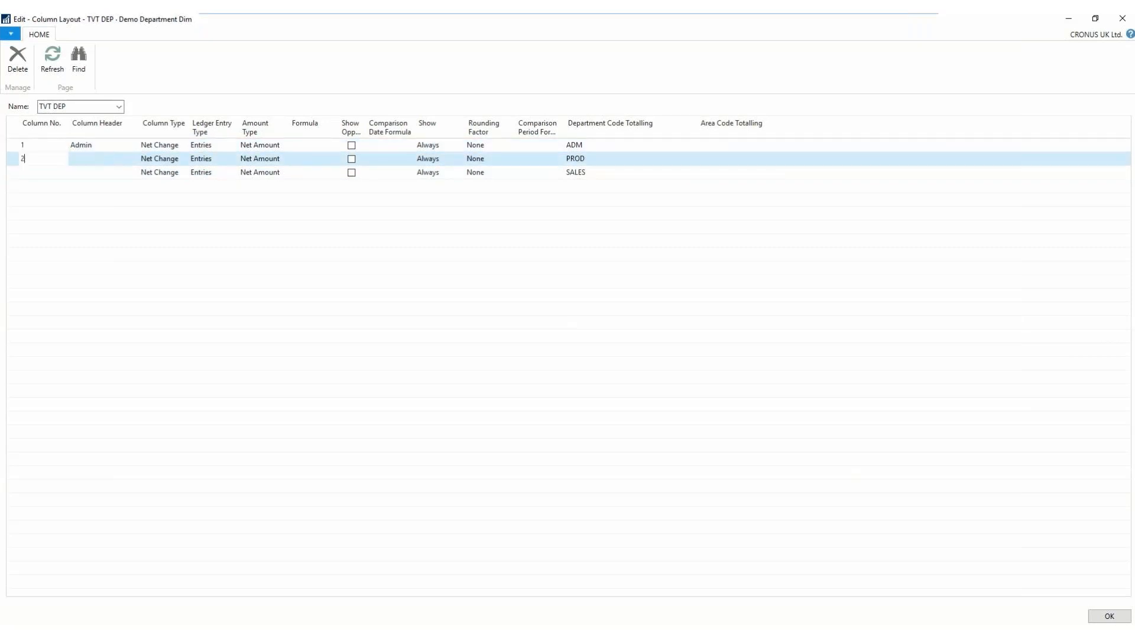
key("Tab")
type("Production")
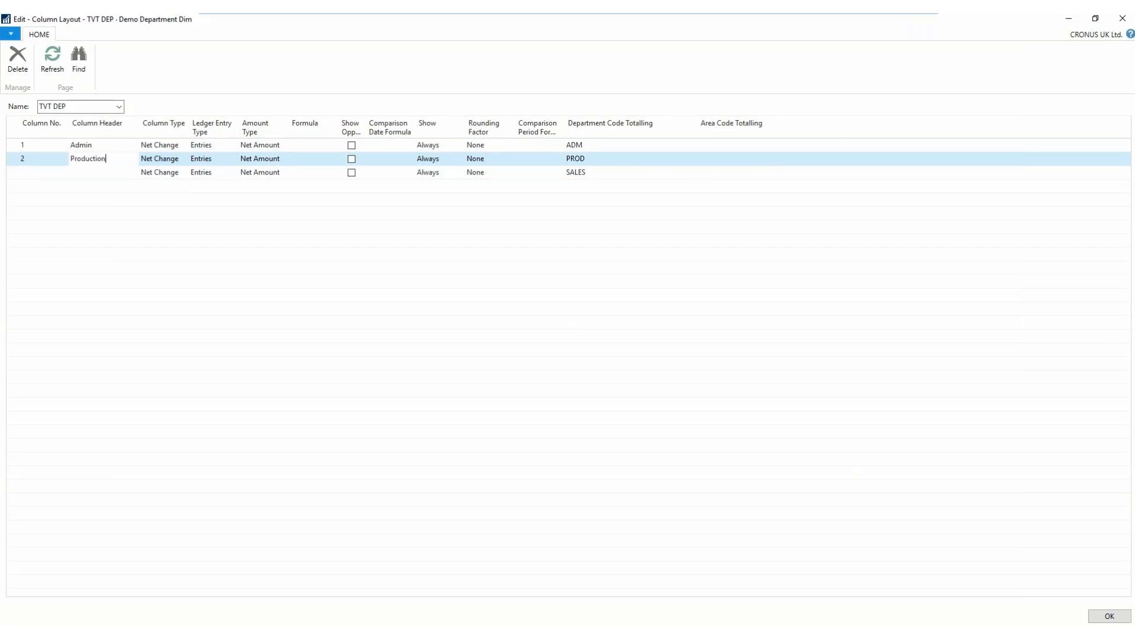
key("Return")
type("3")
key("Return")
type("Sales")
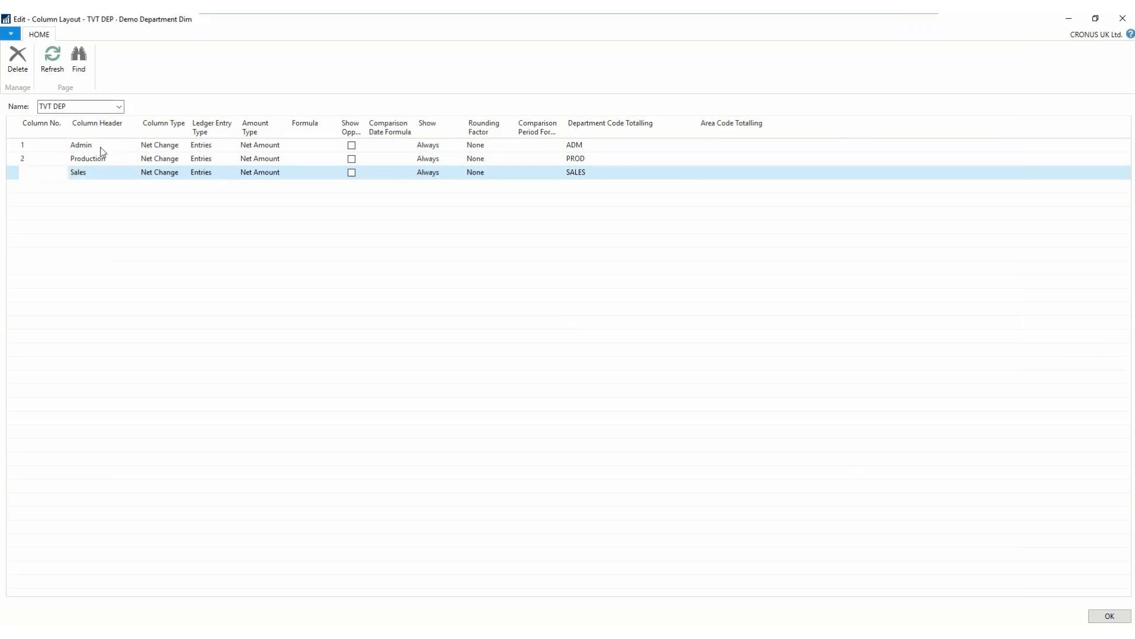
- Add column 4 with header TOTAL, column type Formula and formula 1..3, and close the column layout setup
key("Return")
type("4")
key("Return")
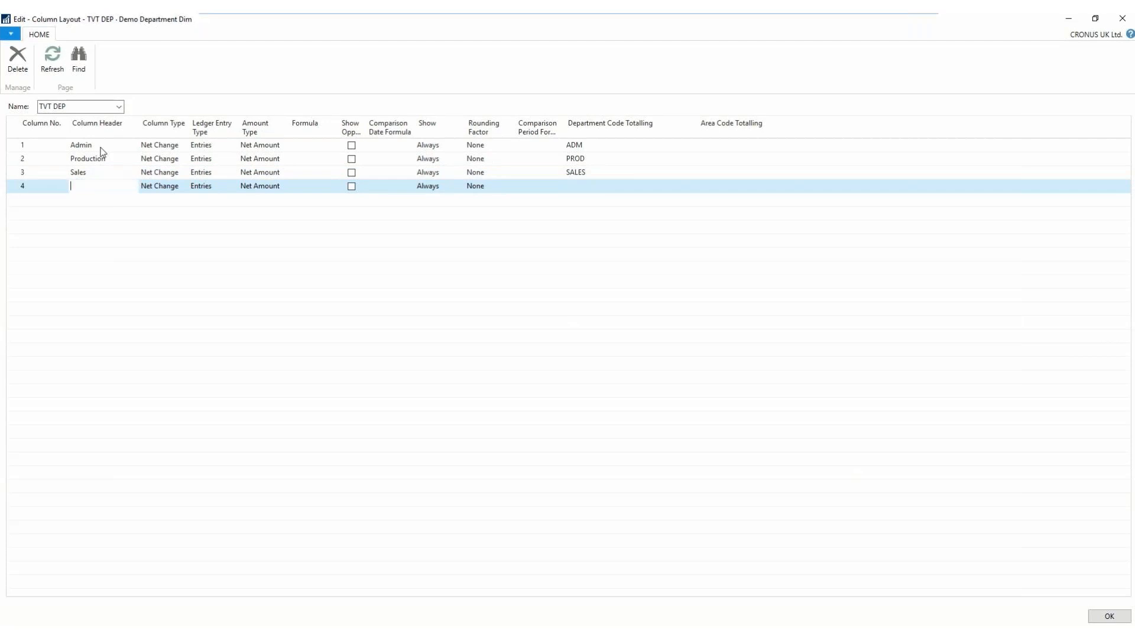
type("TOTAL")
key("Return")
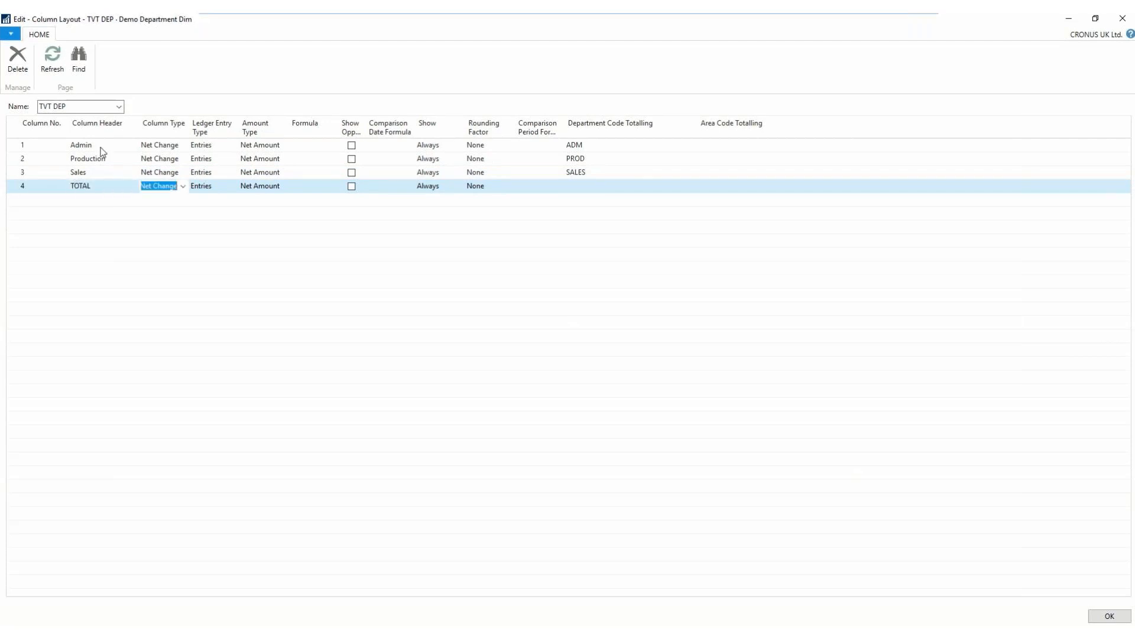
left_click(184, 187)
left_click(157, 201)
key("Return")
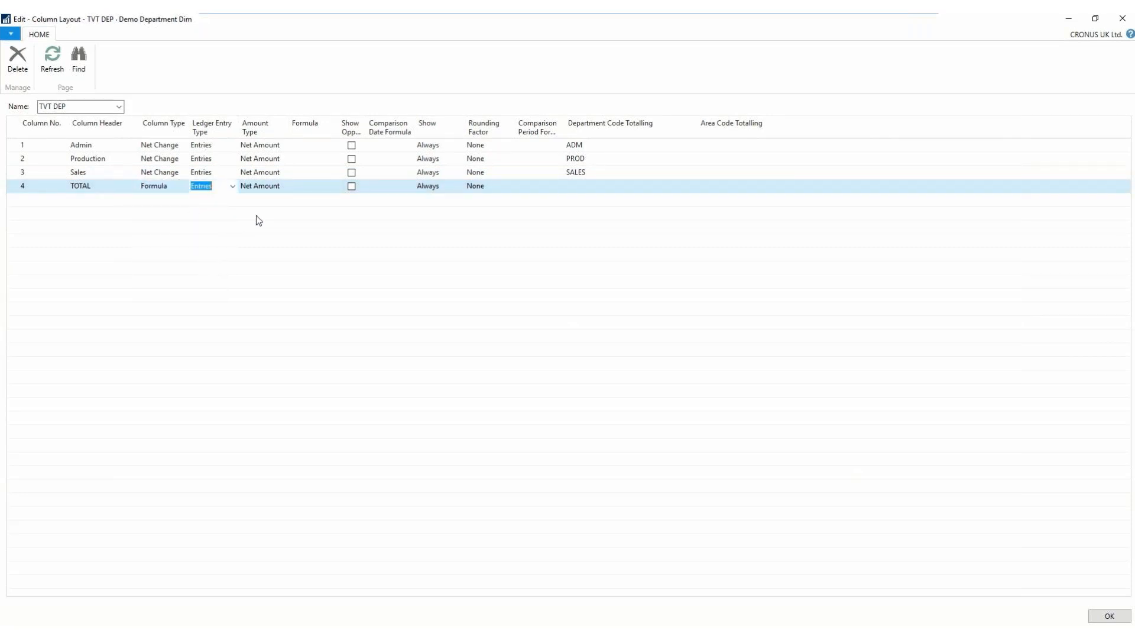
key("Return")
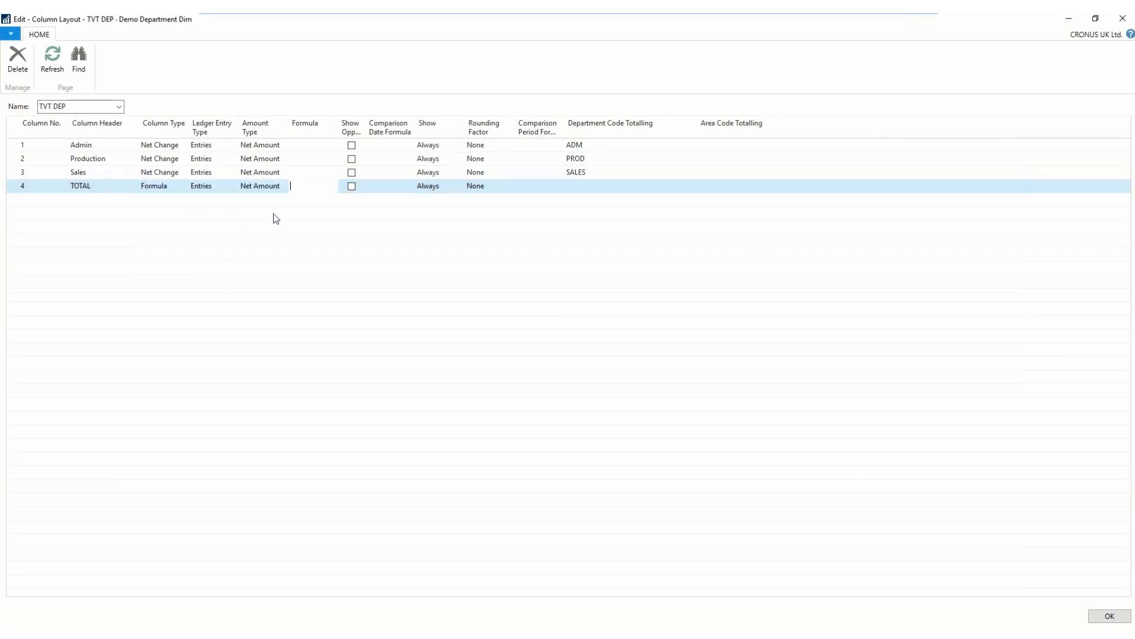
type("1..3")
left_click(1110, 616)
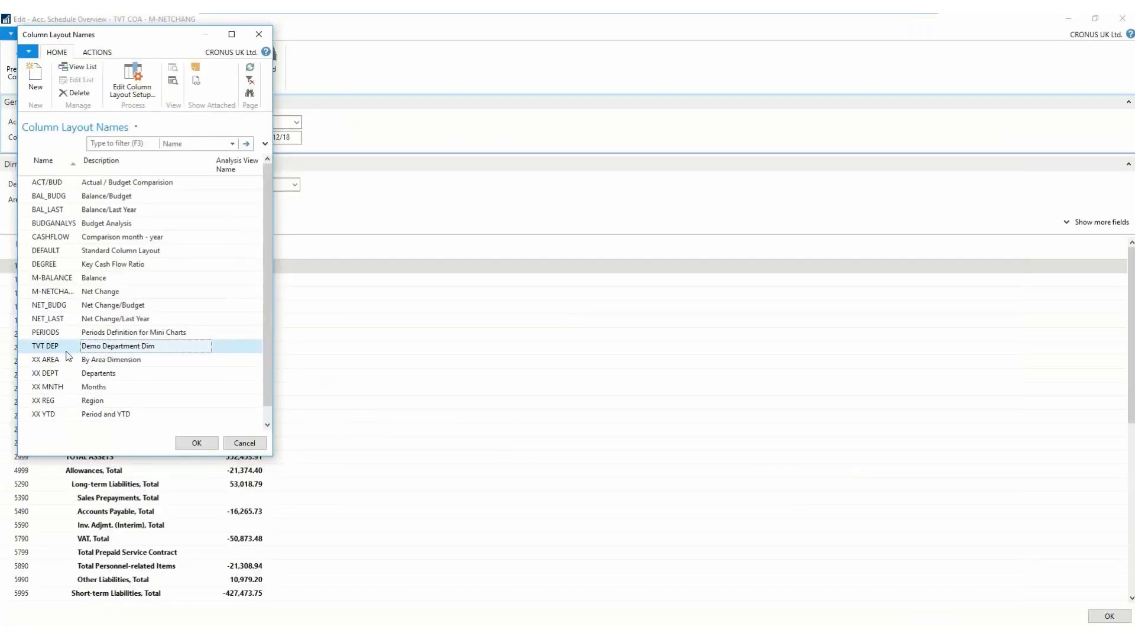
- Apply the TVT DEP column layout to the TVT COA overview and review the account totals by department
left_click(195, 443)
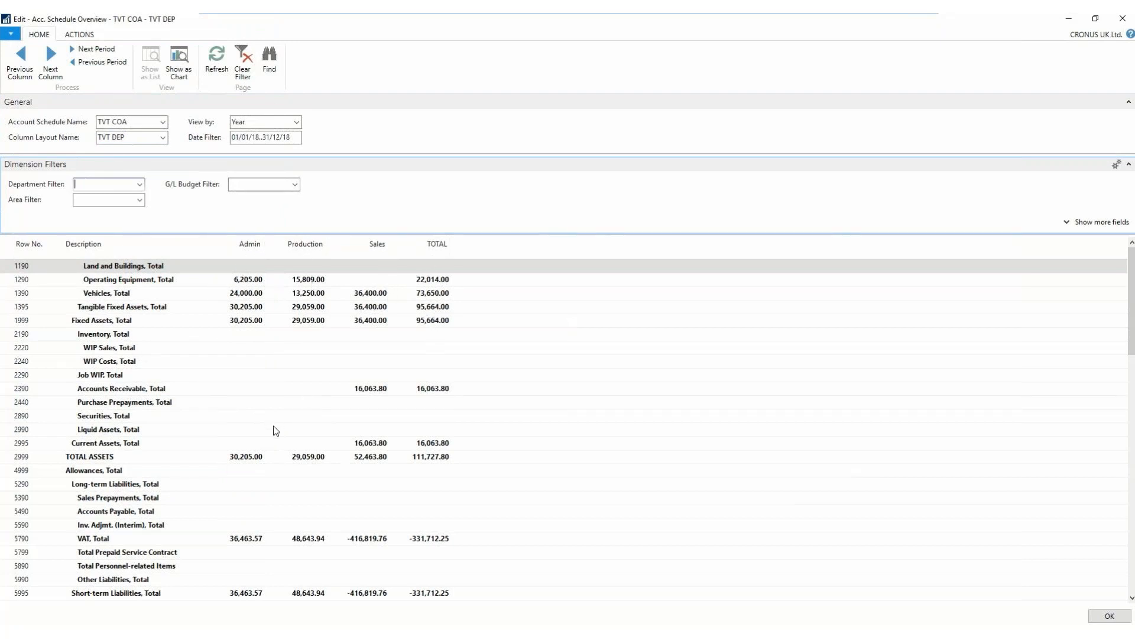
scroll(275, 435, "down", 4)
scroll(272, 444, "down", 3)
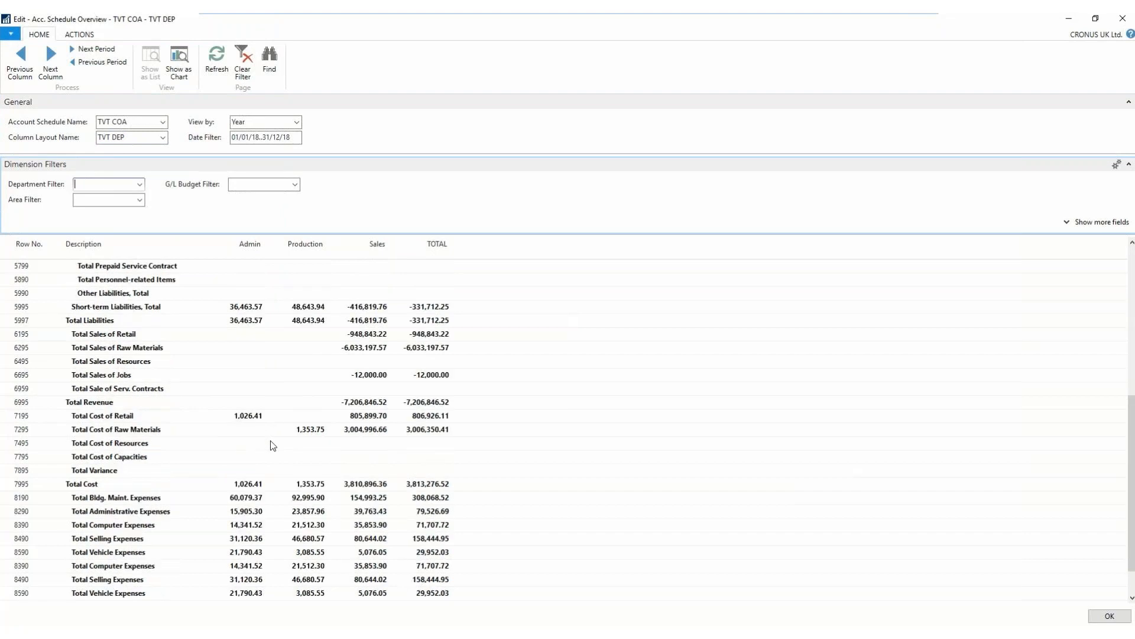
scroll(273, 447, "down", 1)
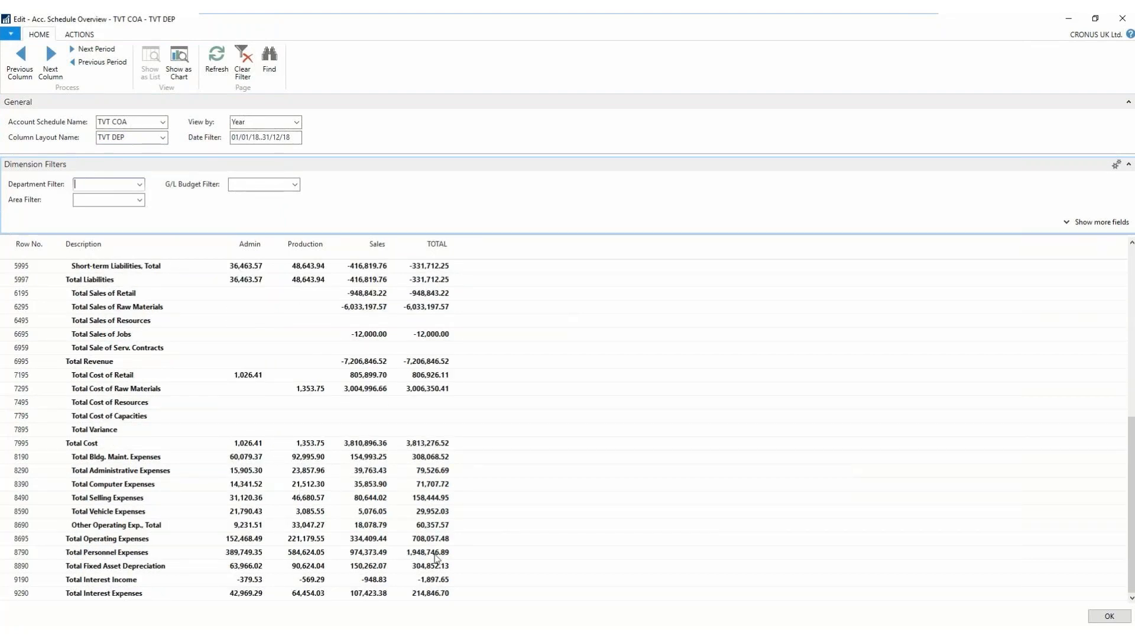
- Create a column layout named TVT MNTH with the description Monthly View from the overview's column layout list
scroll(395, 506, "up", 2)
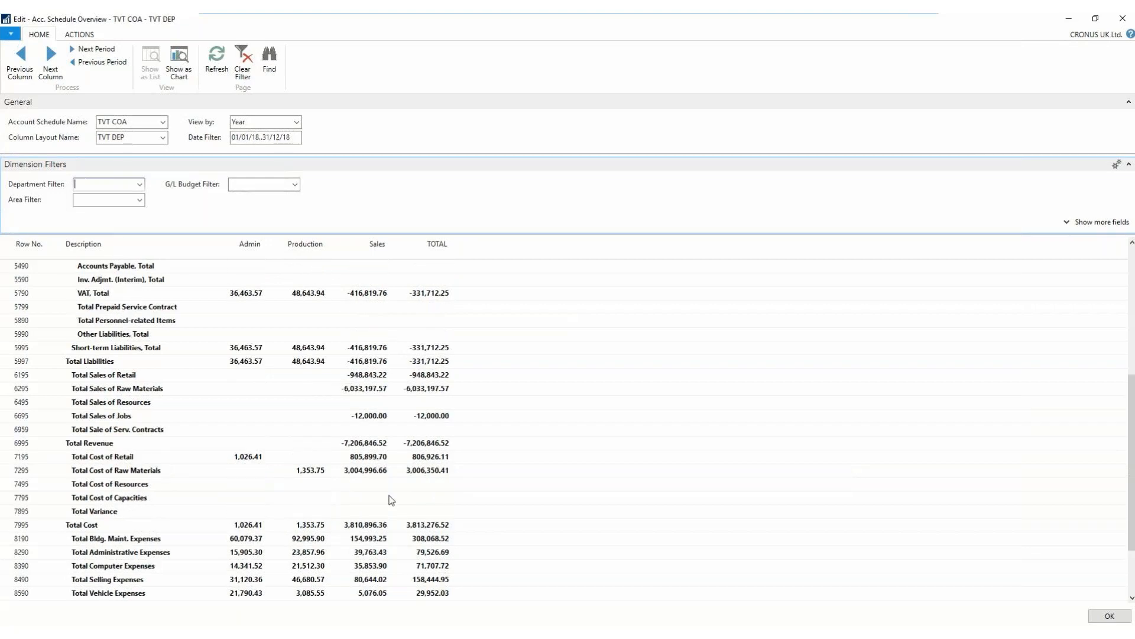
scroll(391, 500, "up", 6)
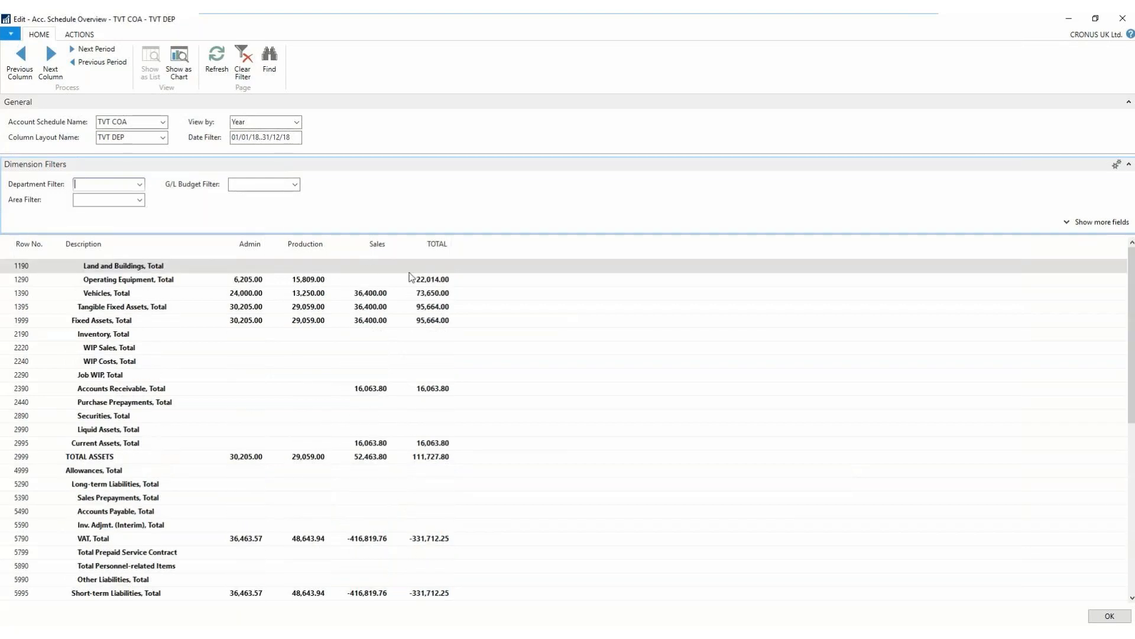
left_click(319, 295)
left_click(163, 139)
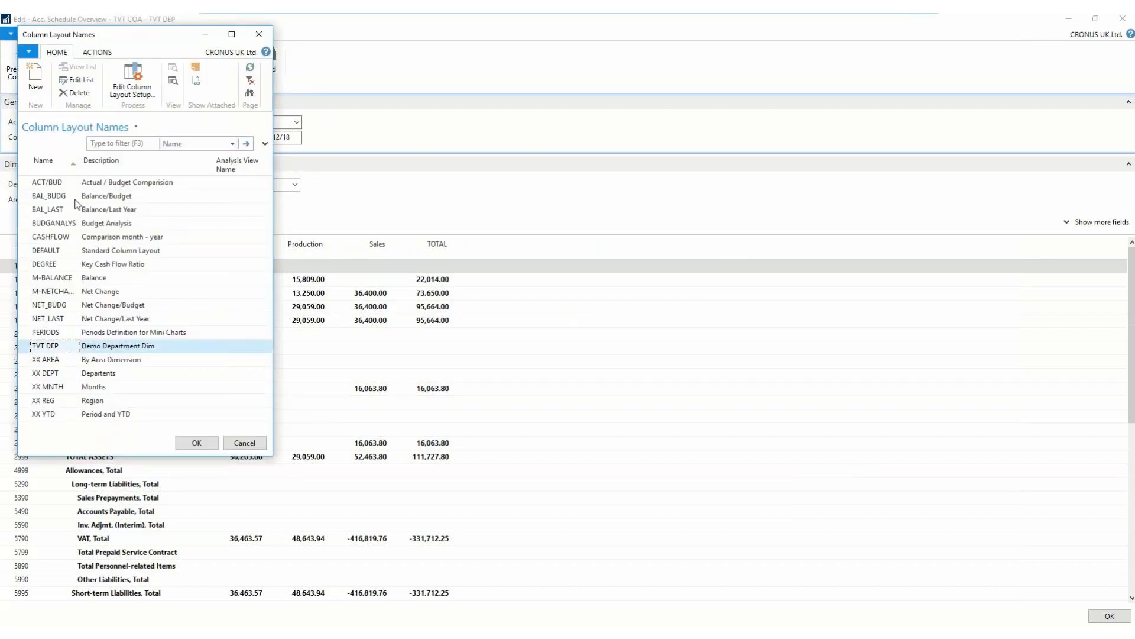
left_click(33, 76)
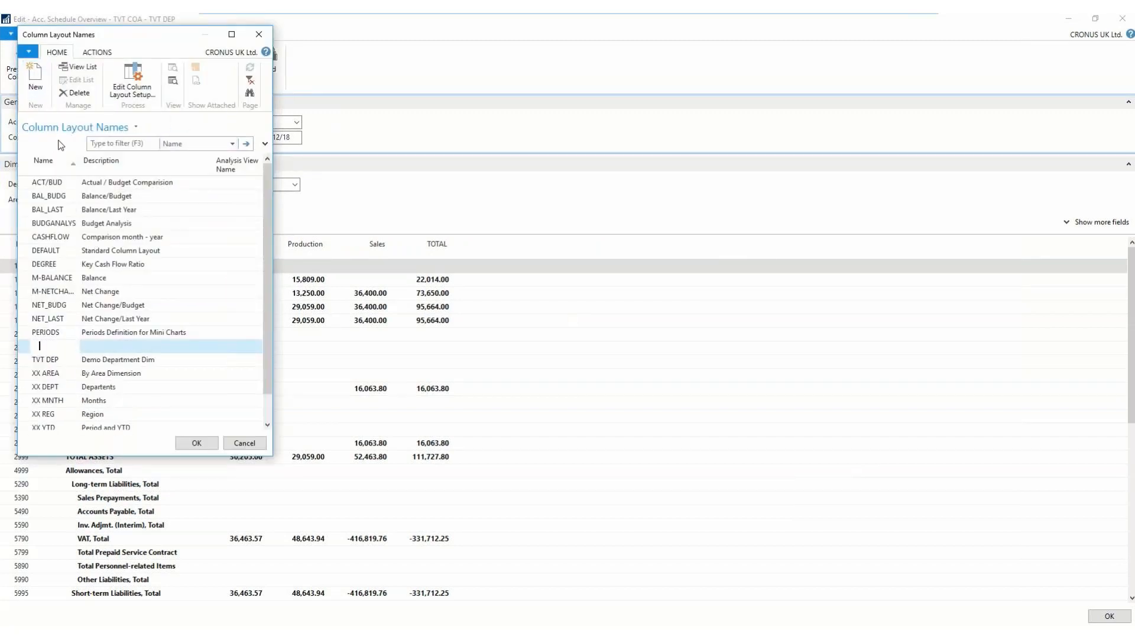
type("TVT MNTH")
key("Tab")
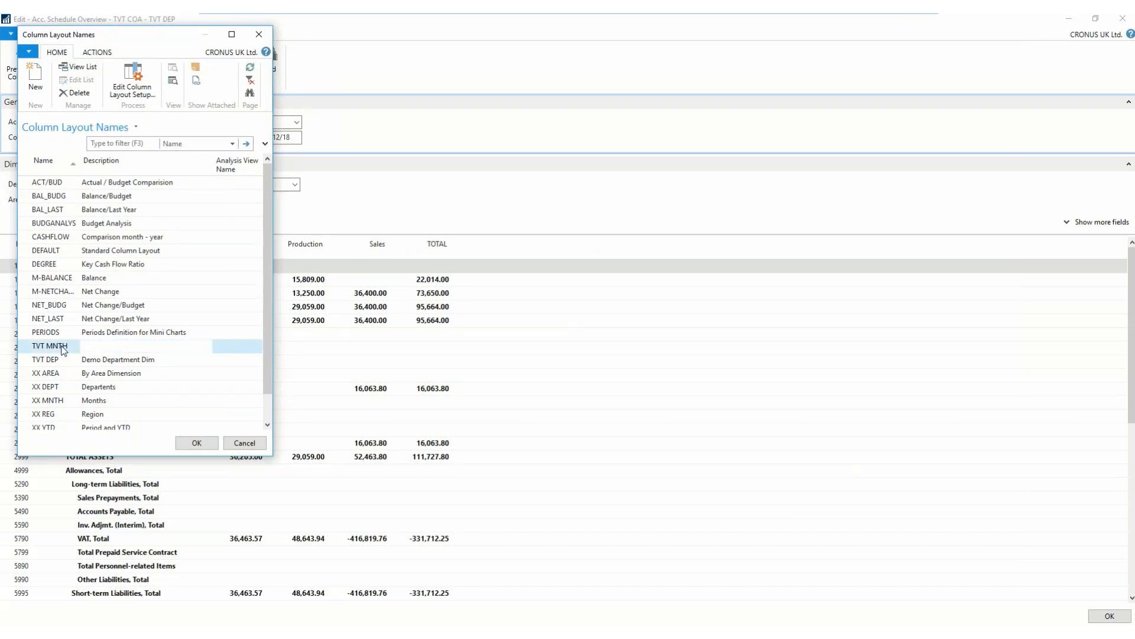
type("Monthly View")
- Open the TVT MNTH column layout setup and add Net Change columns with headers JAN, FEB and MAR
left_click(139, 84)
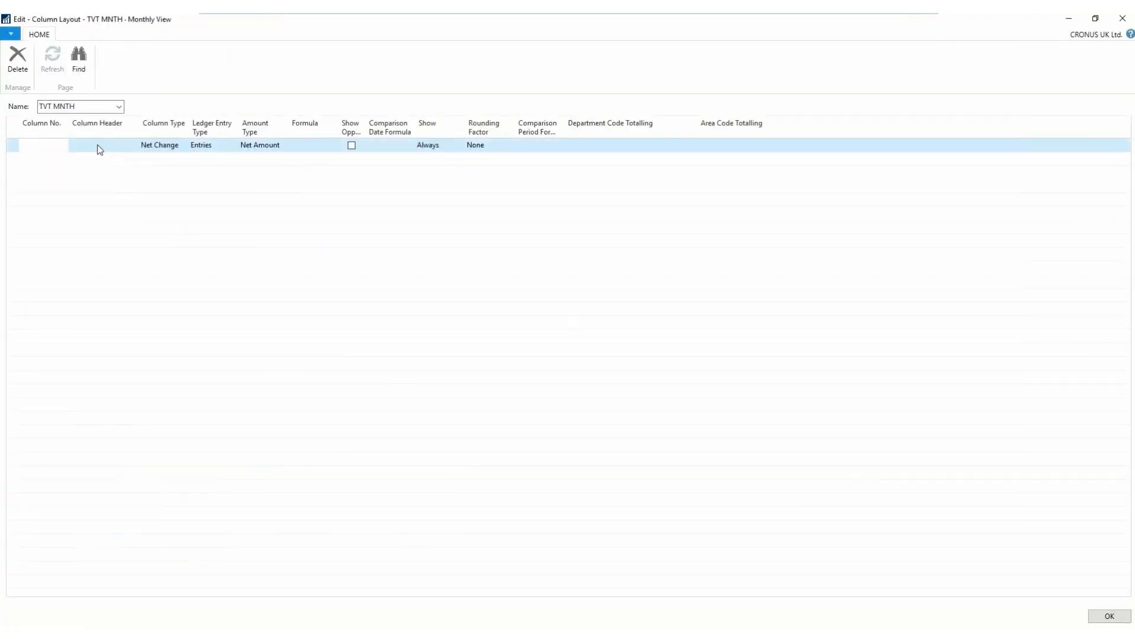
left_click(143, 148)
key("shift+Tab")
type("JAN")
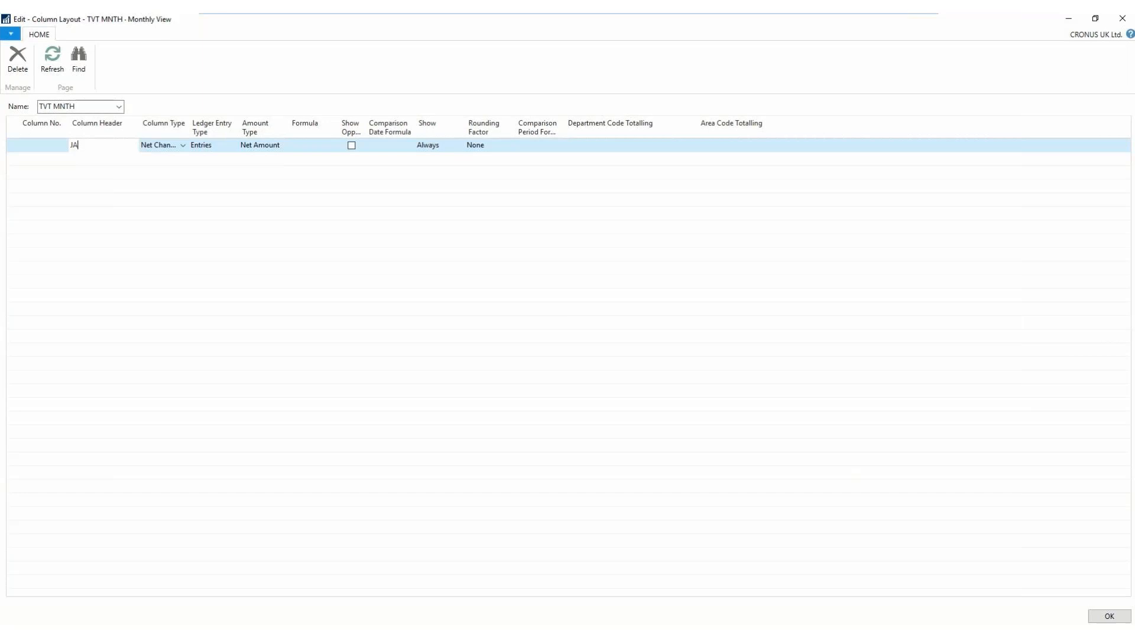
key("Down")
type("FEB")
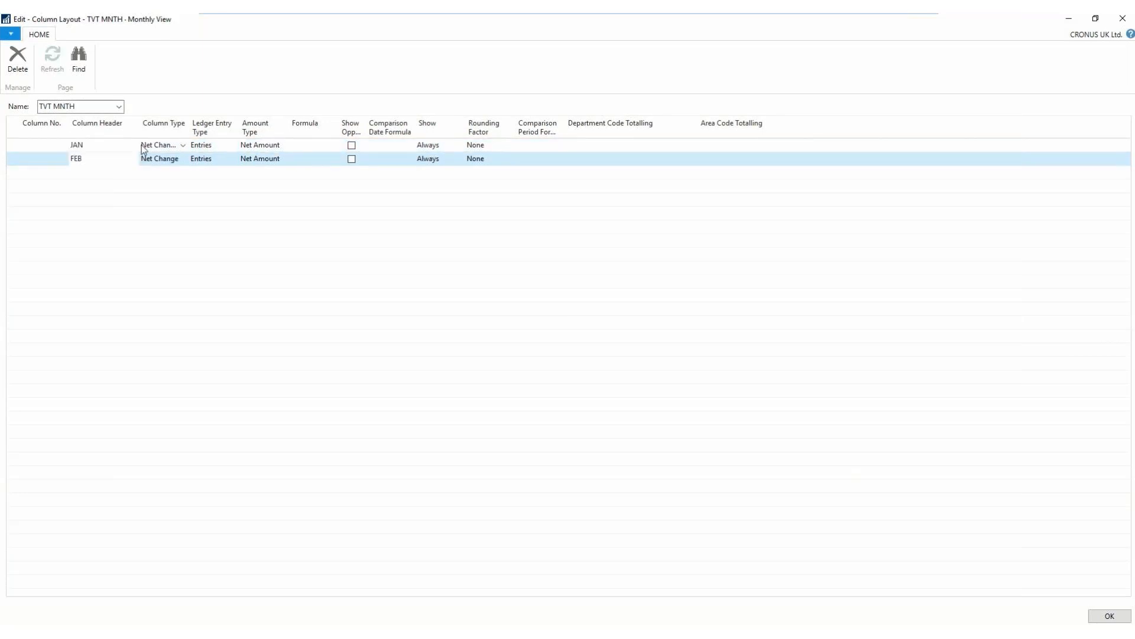
key("Down")
type("MA")
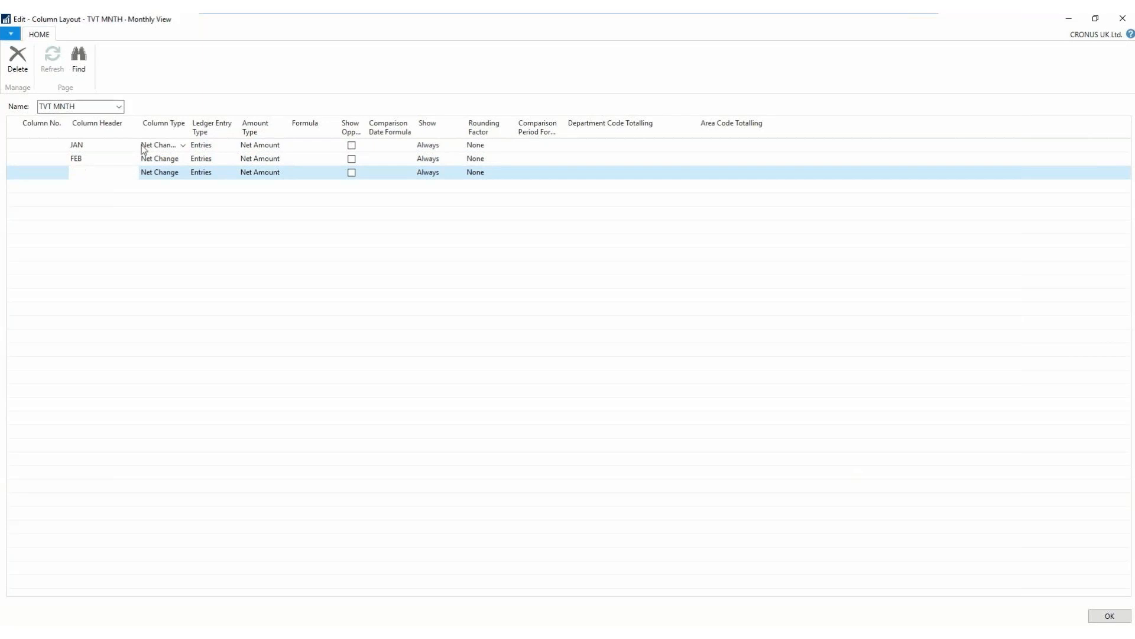
- Add three more Net Change columns to the layout with headers APR, MAY and JUNE
key("Down")
type("APR")
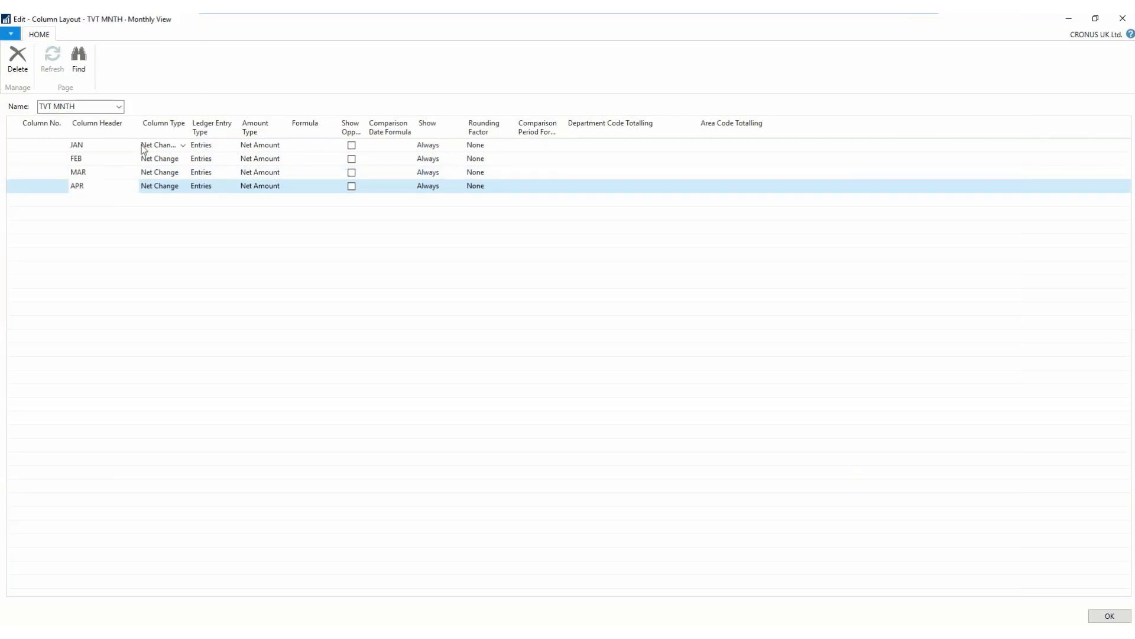
key("Down")
type("MA")
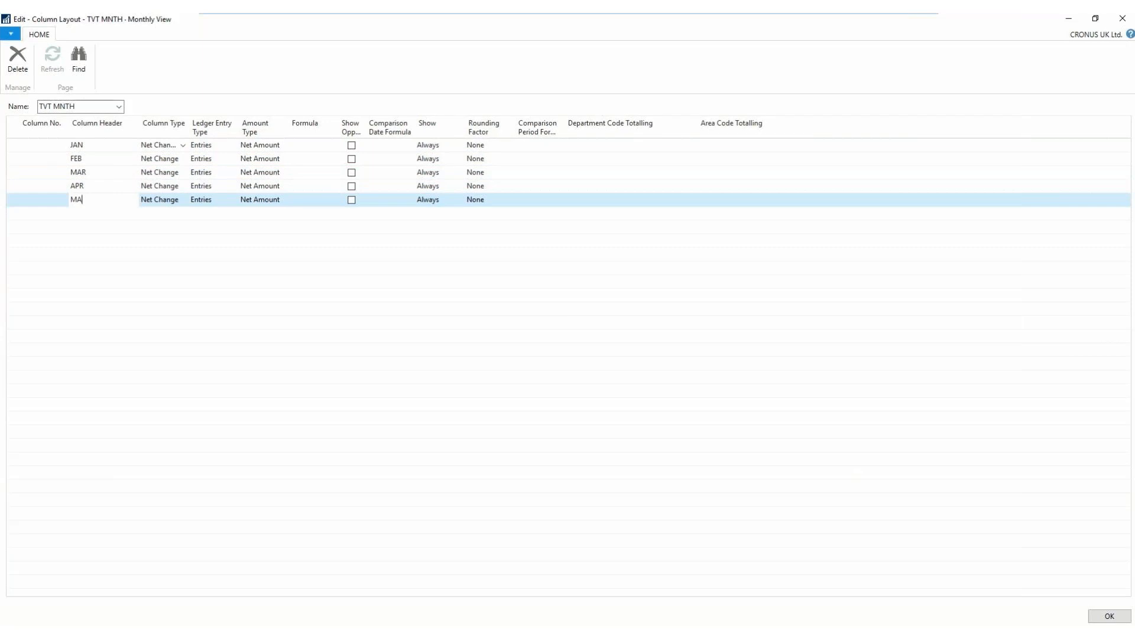
type("TY")
key("Down")
type("JUNE")
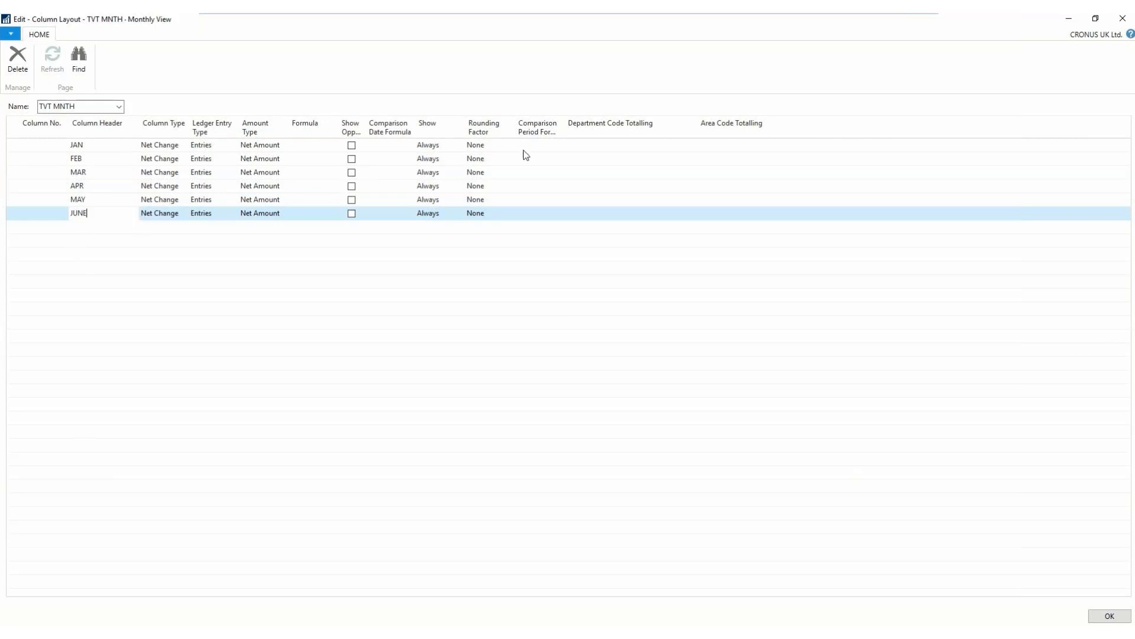
- Enter comparison period formula FY[1] for the JAN column and copy it down to the FEB through JUNE columns
left_click(541, 145)
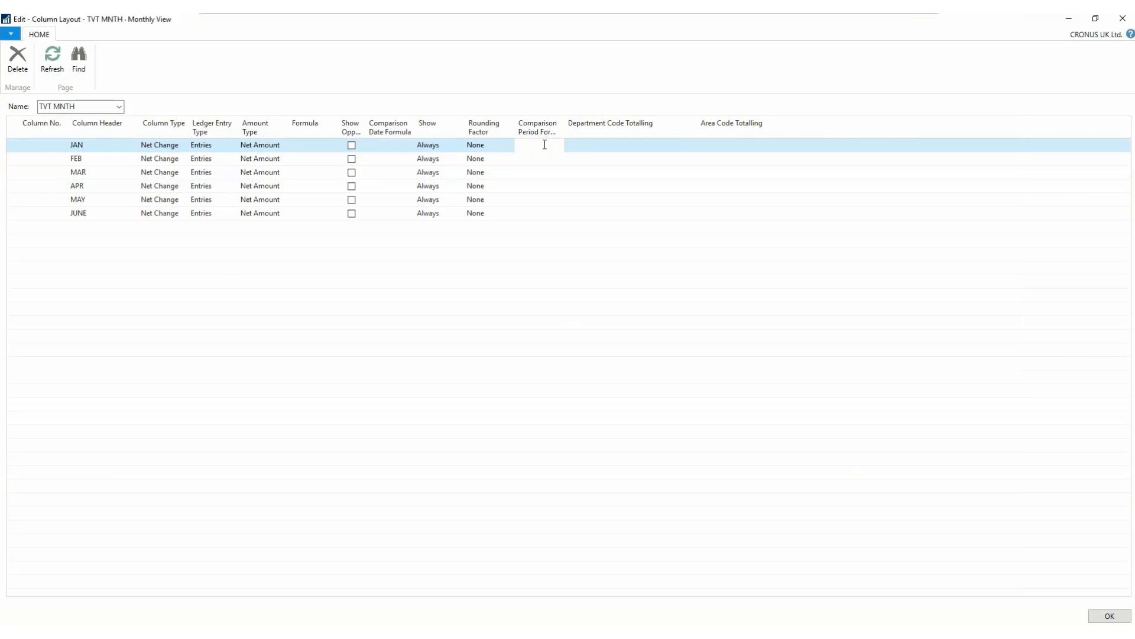
type("FY[1")
key("Down")
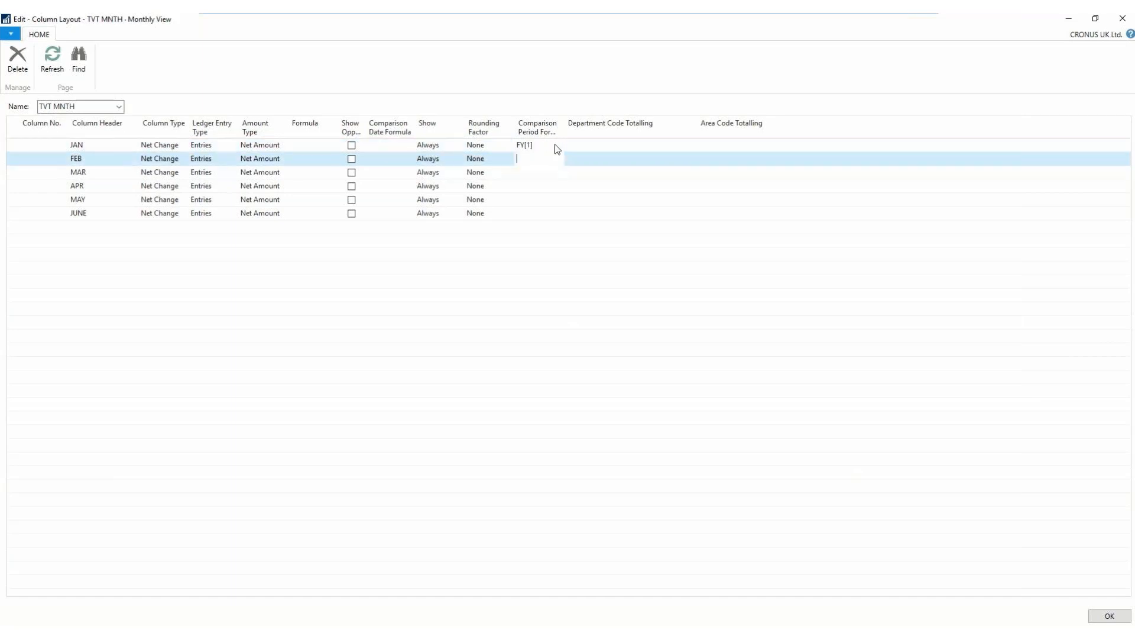
key("F8")
key("Down")
key("F8")
key("Down")
key("F8")
key("Down")
key("F8")
key("Down")
key("F8")
- Set the comparison period formula to FY[2] for FEB and FY[3] for MAR
key("Up")
key("Up")
key("Up")
key("Up")
key("Up")
left_click(533, 155)
key("BackSpace")
type("2")
left_click(535, 174)
key("BackSpace")
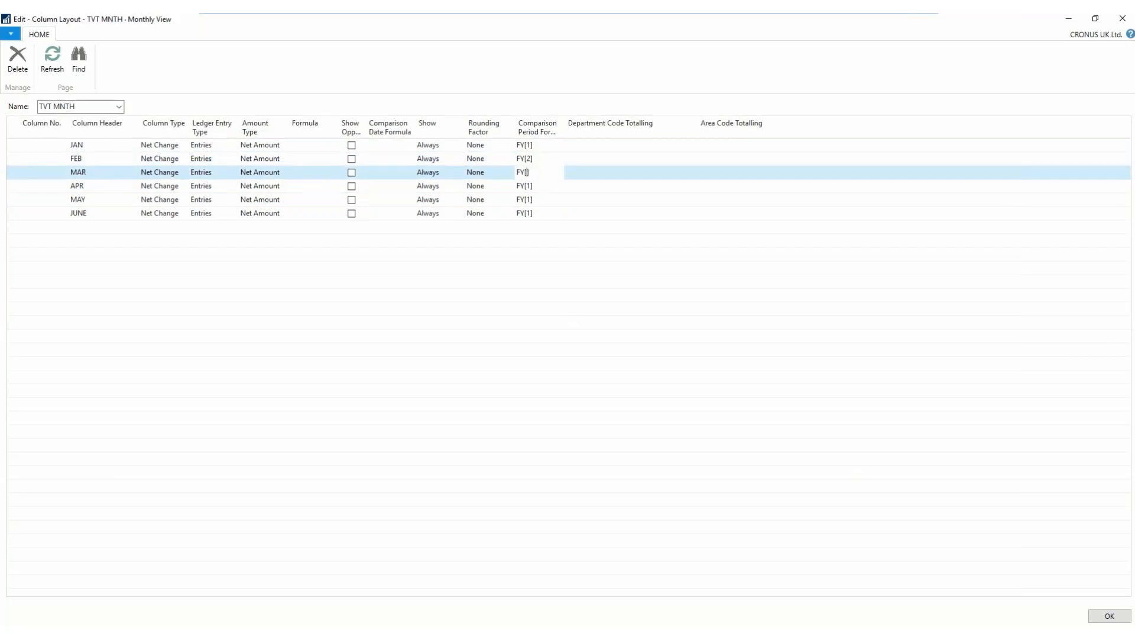
- Set the comparison period formulas of APR, MAY and JUNE to FY[4], FY[5] and FY[6], and close the column layout setup
left_click(531, 186)
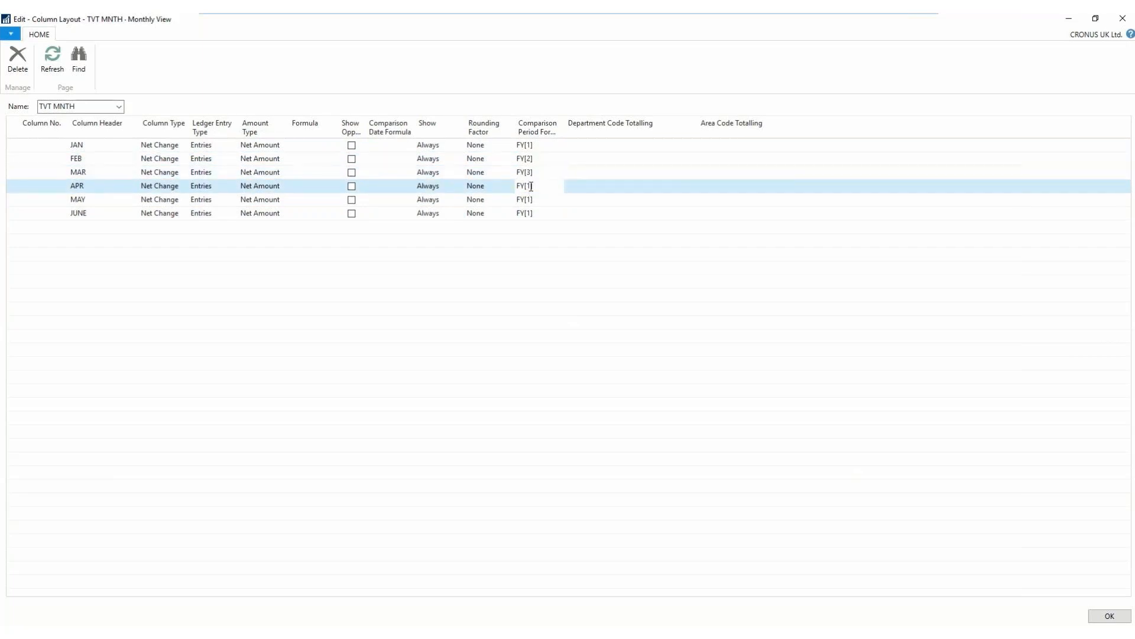
key("BackSpace")
type("4")
left_click(530, 200)
key("BackSpace")
type("5")
left_click(531, 214)
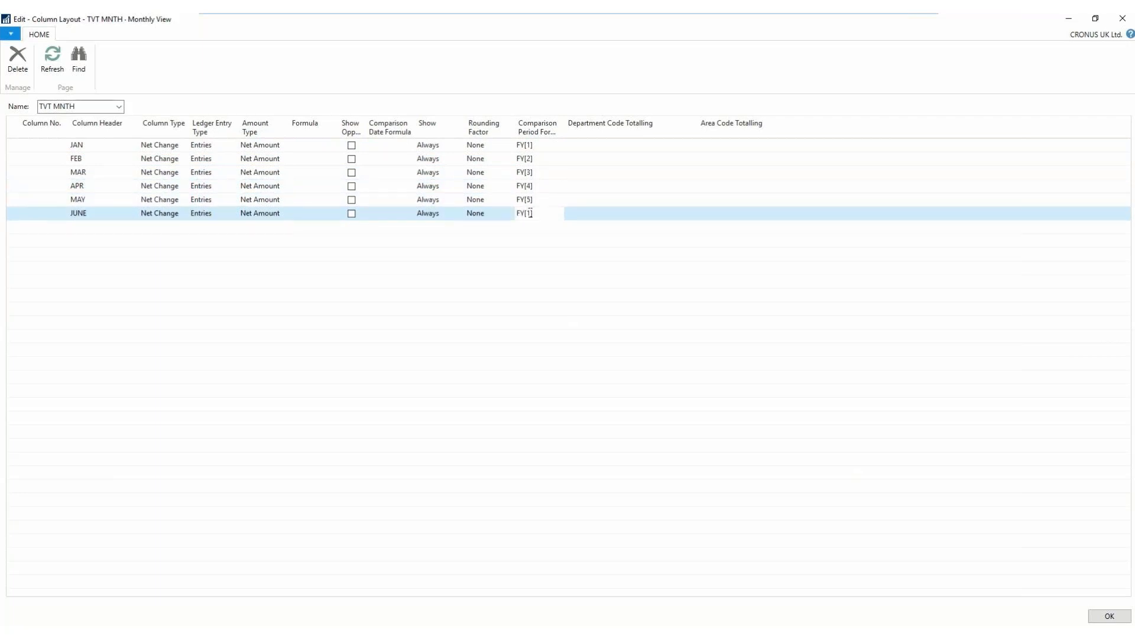
key("BackSpace")
type("6")
left_click(1101, 619)
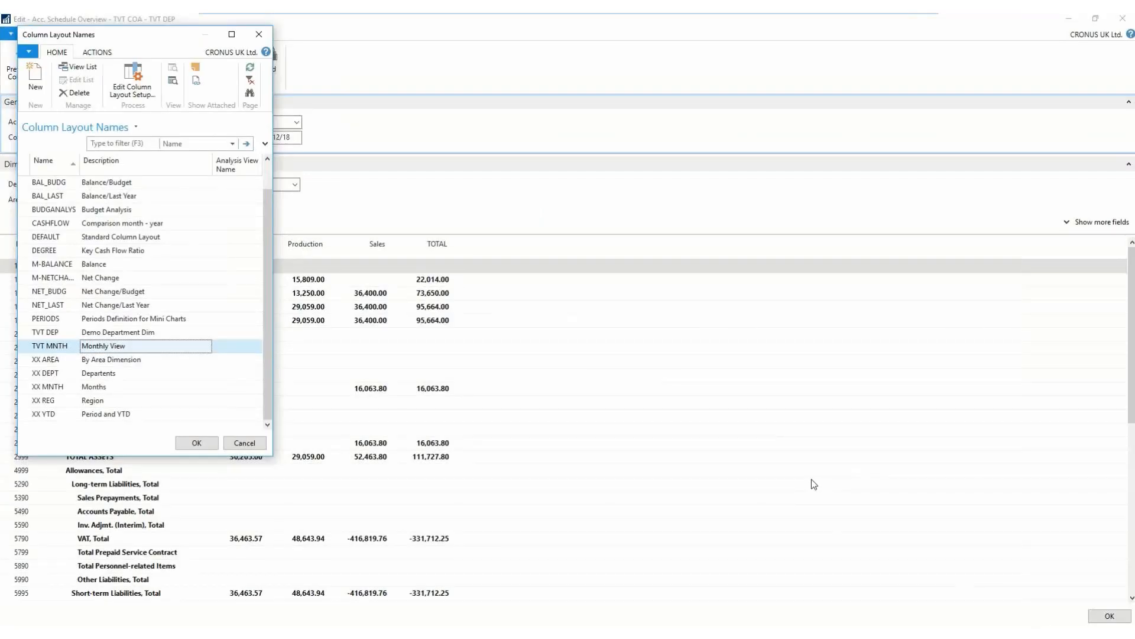
- Apply the TVT MNTH column layout to the TVT COA overview and review the account totals by month
left_click(66, 346)
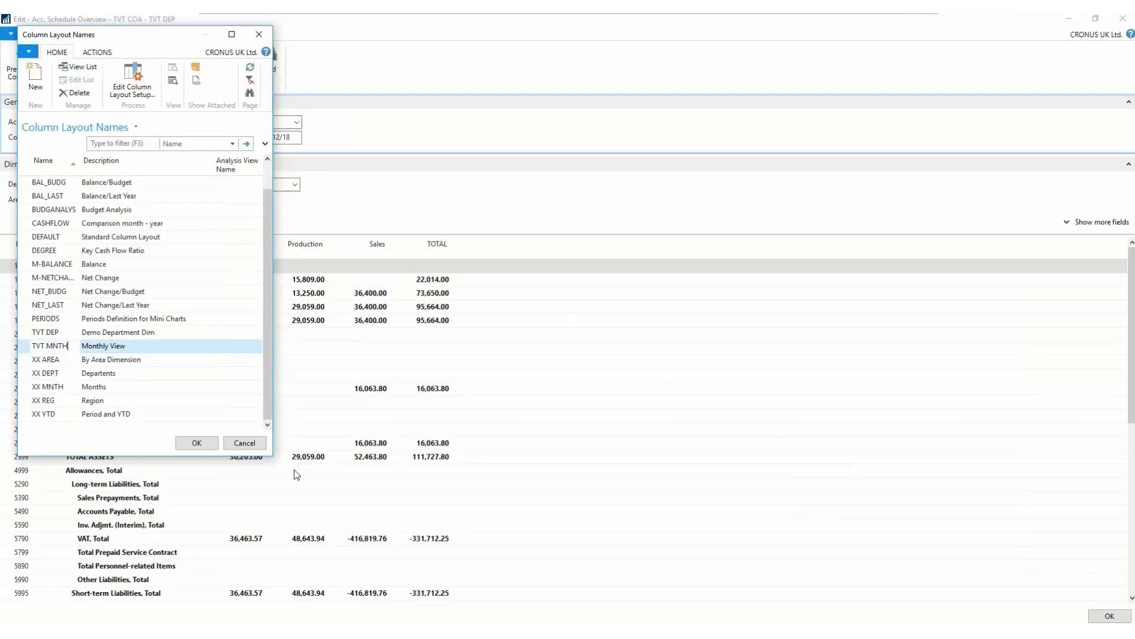
key("Return")
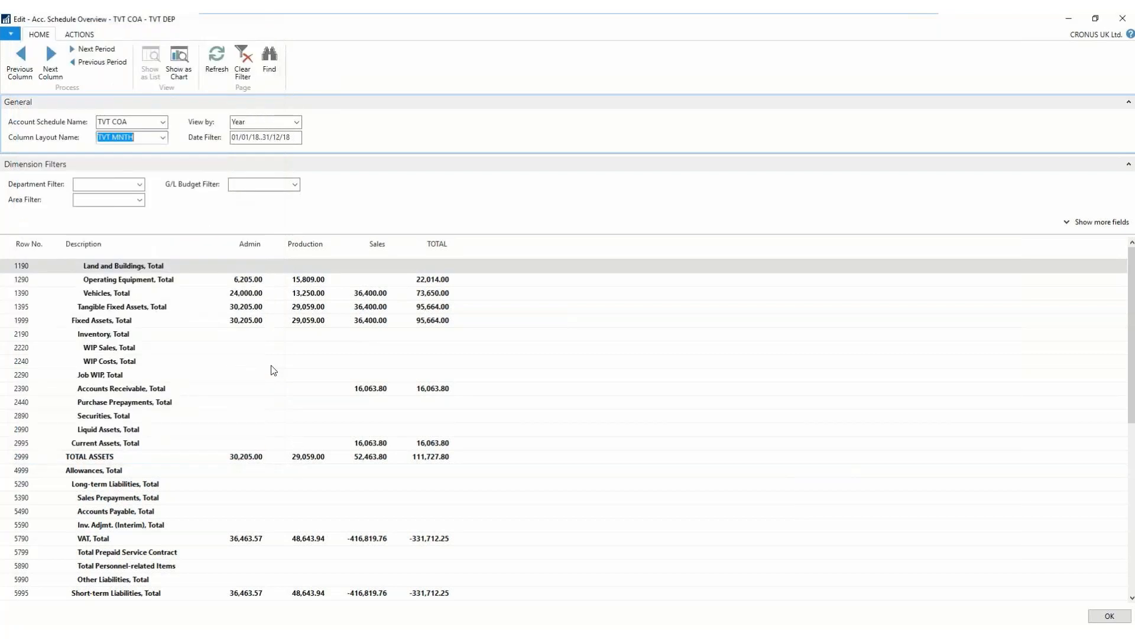
key("Tab")
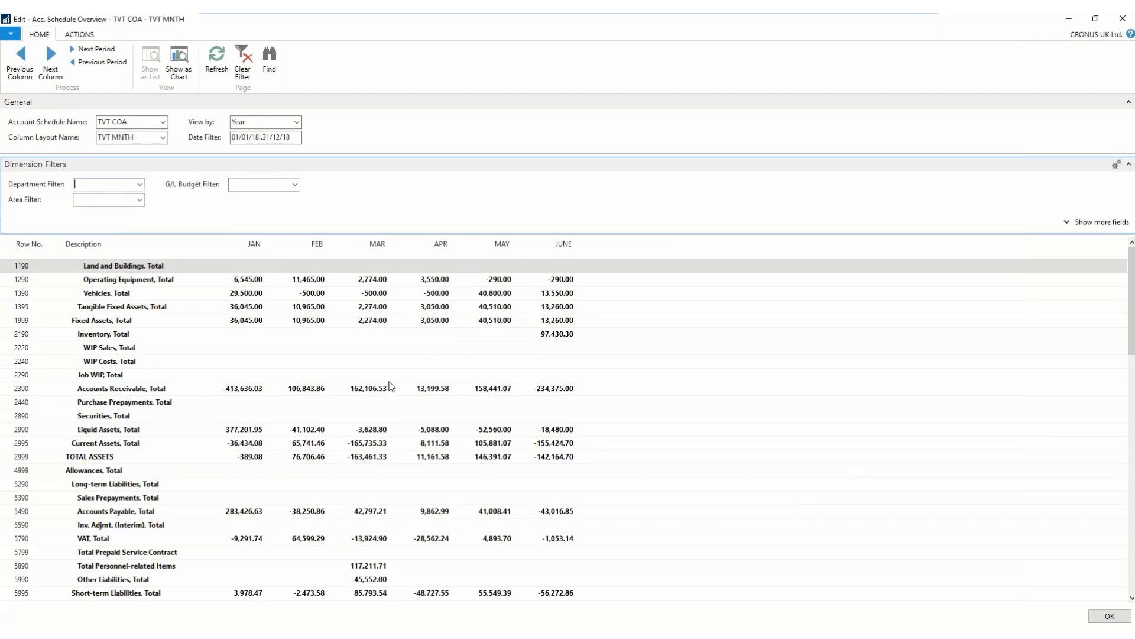
scroll(390, 386, "down", 1)
scroll(390, 386, "down", 6)
scroll(390, 391, "down", 1)
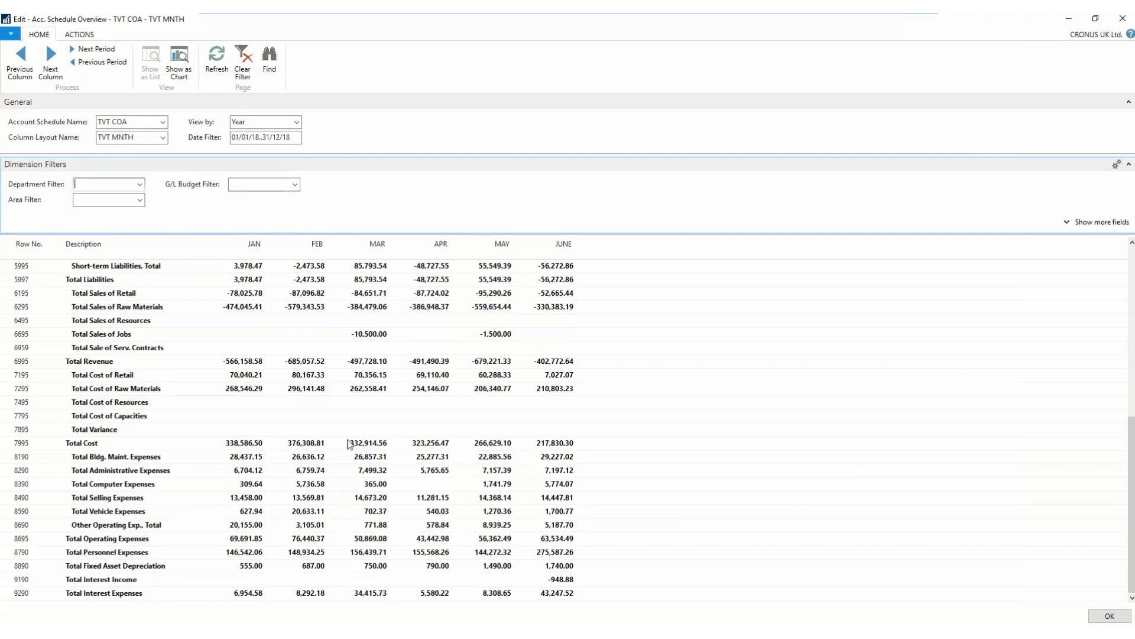
left_click(8, 253)
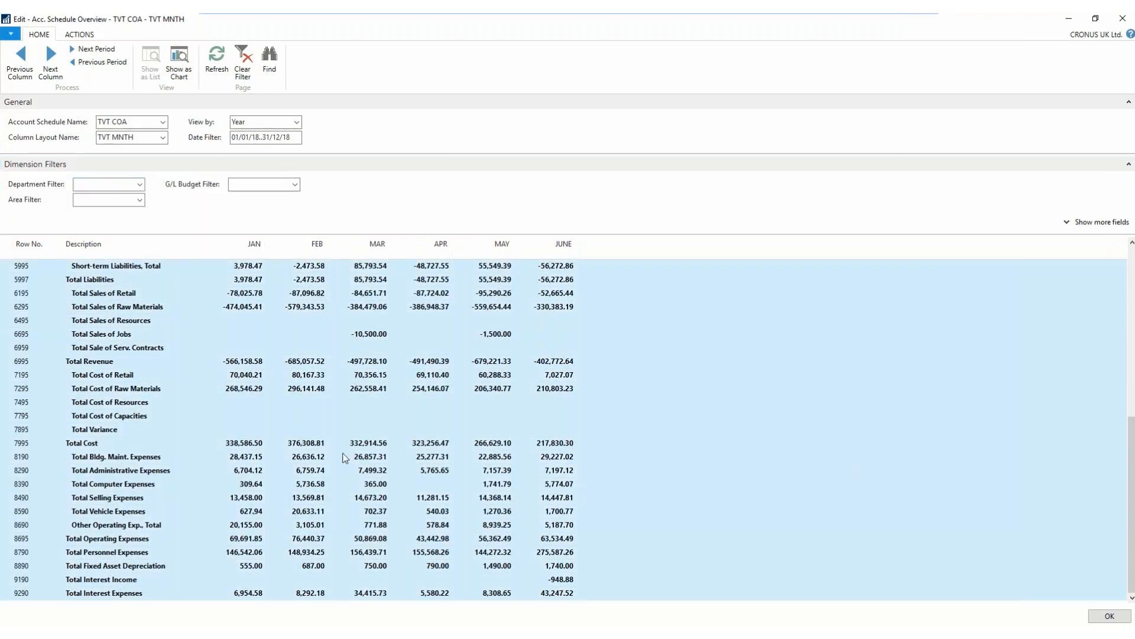
left_click(78, 35)
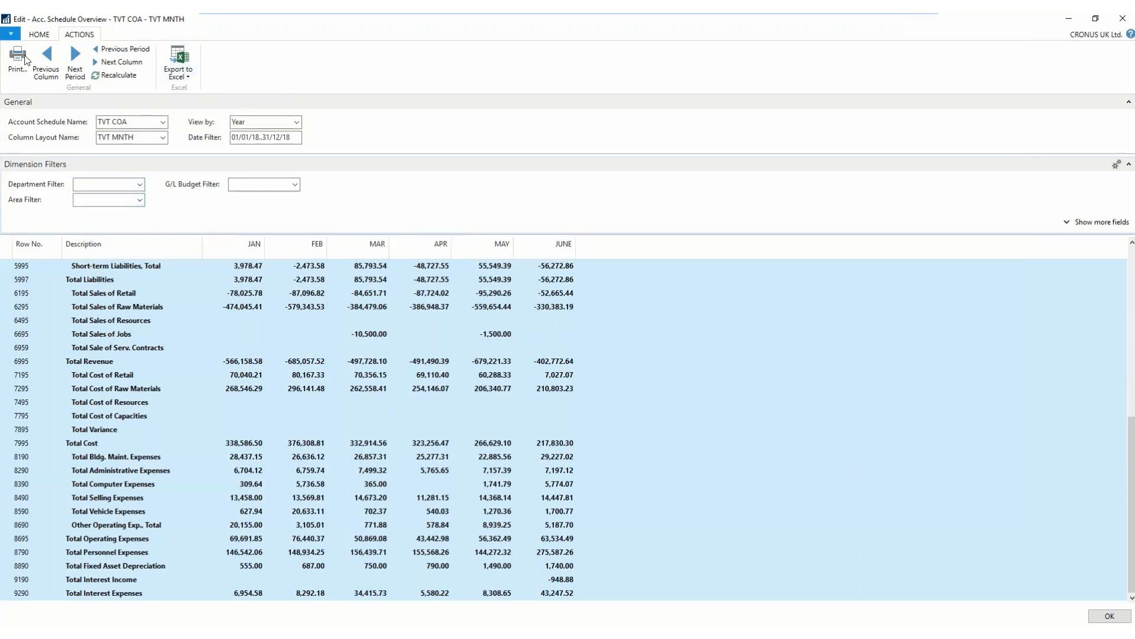
left_click(39, 34)
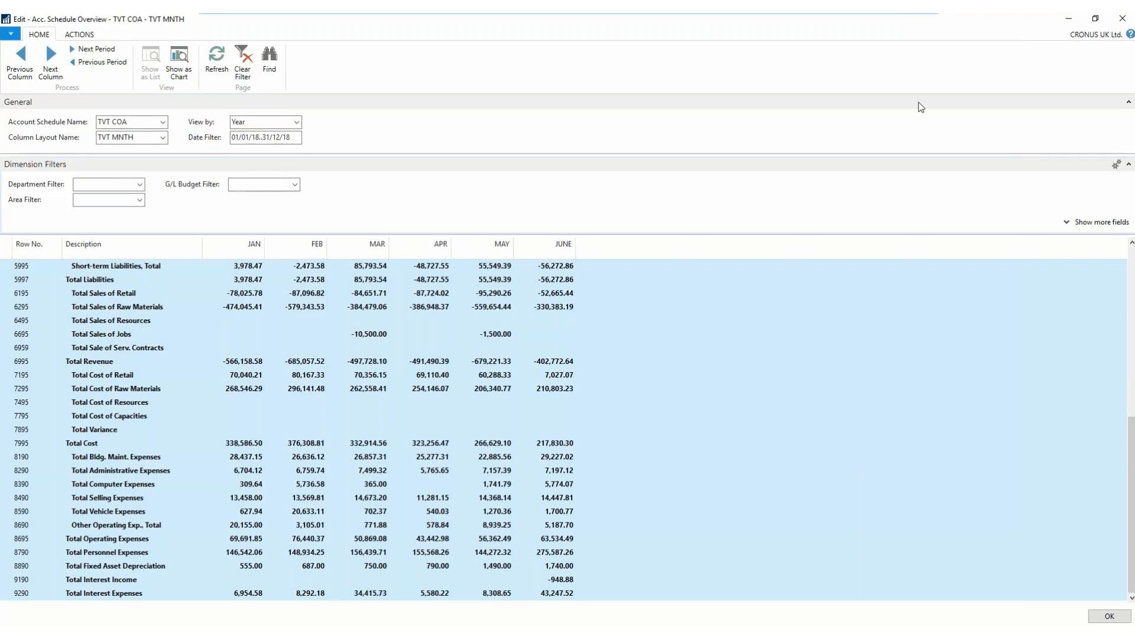
- Close the overview and create an account schedule named TVT SALE with the description Demo Sales report
left_click(1123, 19)
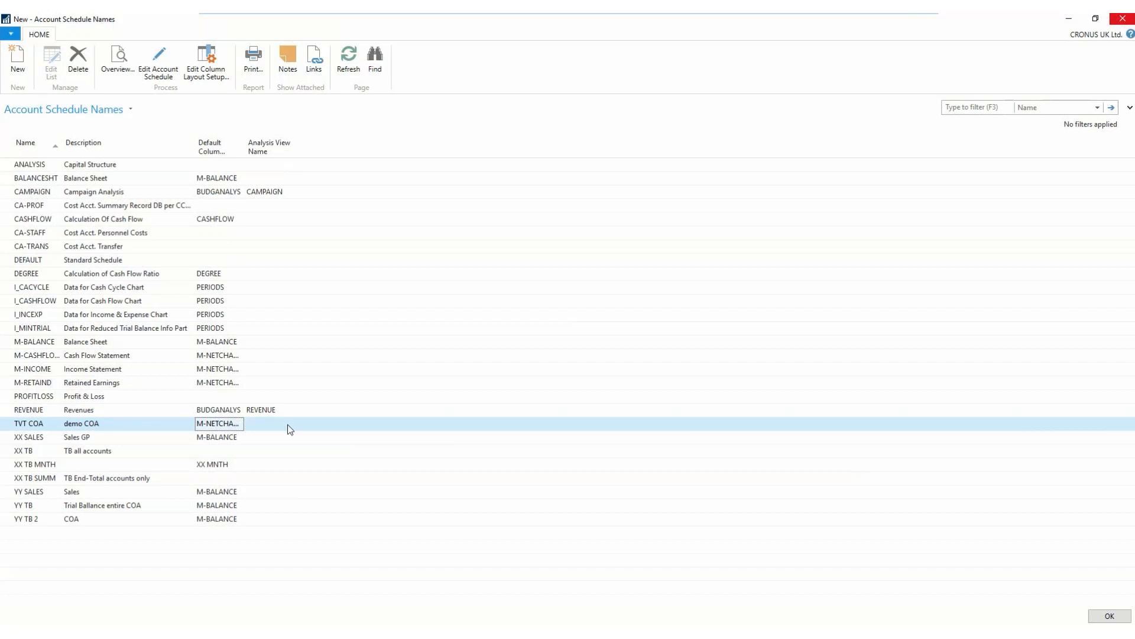
left_click(26, 60)
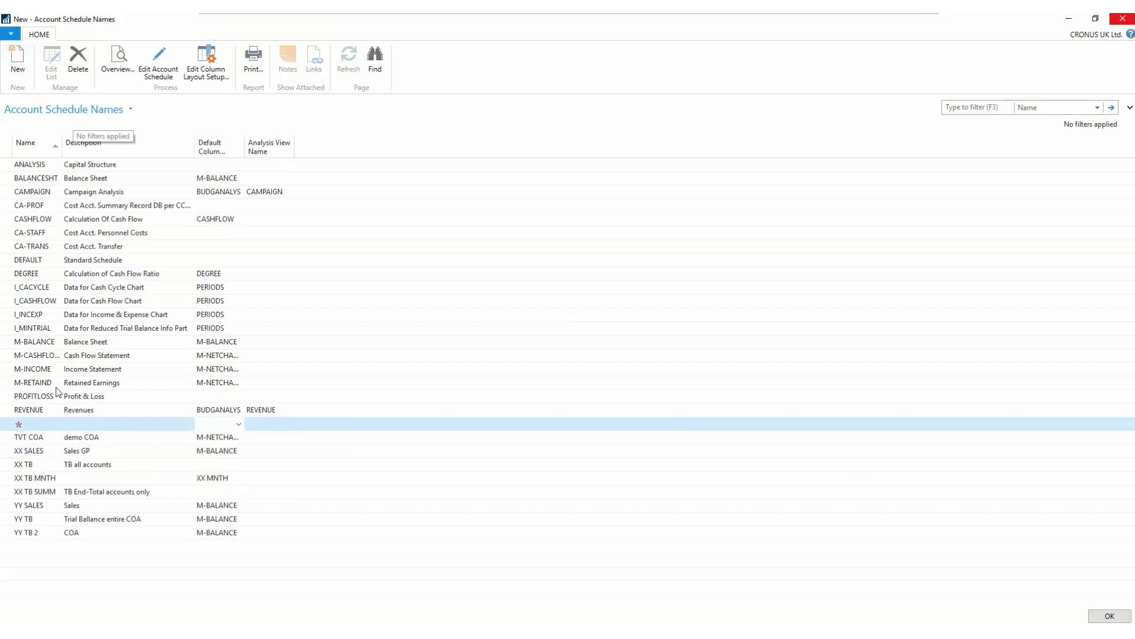
type("TVT SAL")
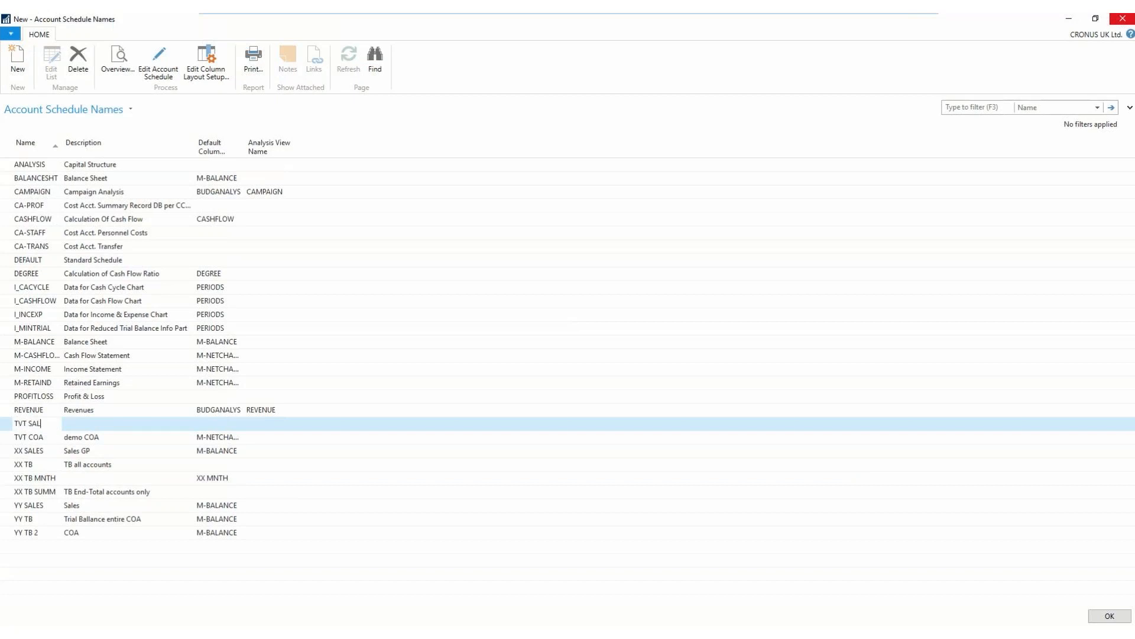
type("E")
key("Tab")
type("Demo Sales report")
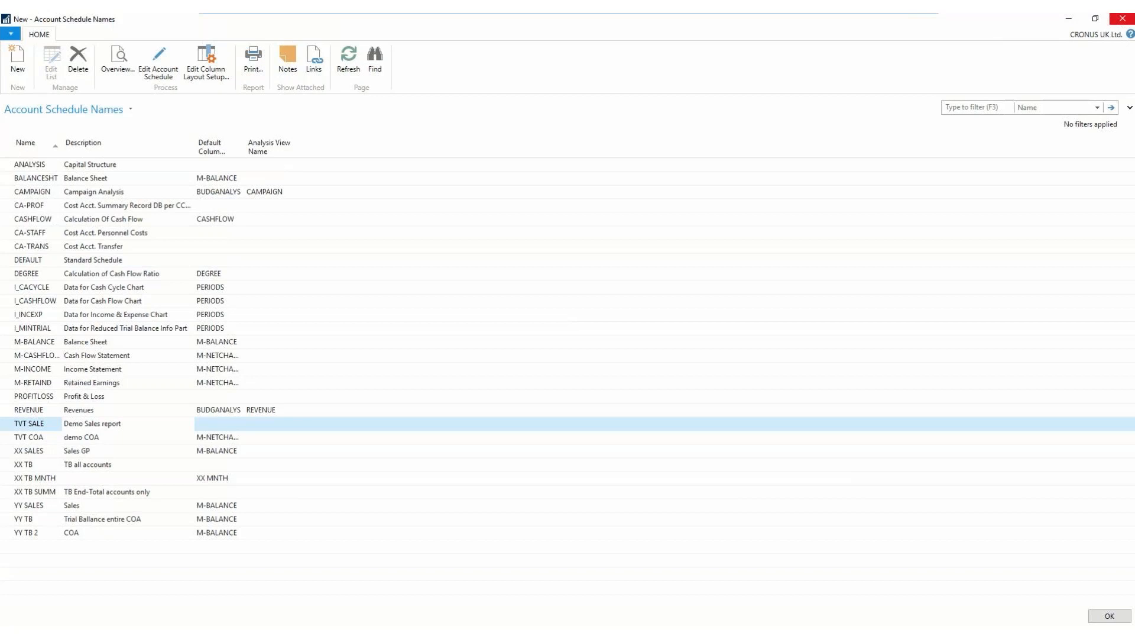
- Set the default column layout of TVT SALE to M-NETCHANG and open the account schedule for editing
left_click(221, 422)
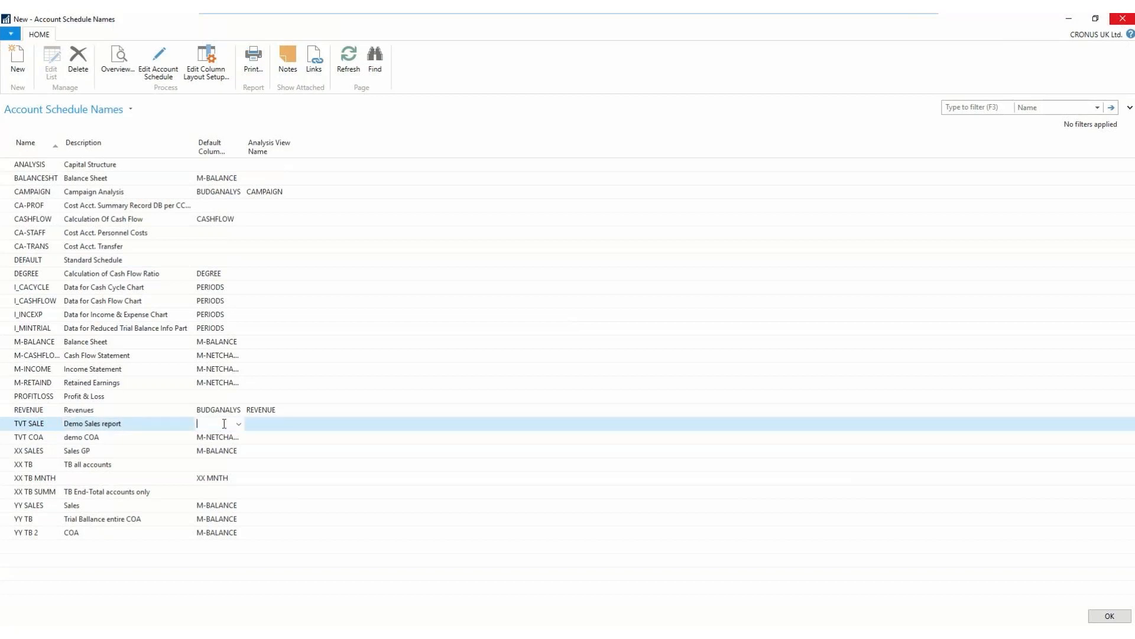
left_click(238, 423)
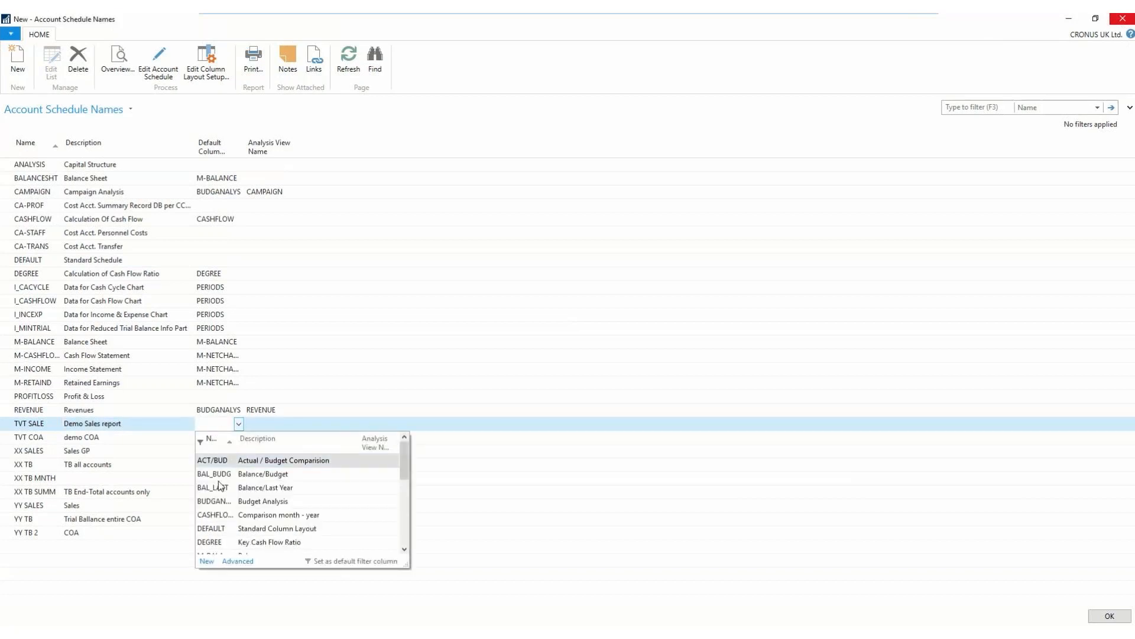
scroll(215, 485, "down", 3)
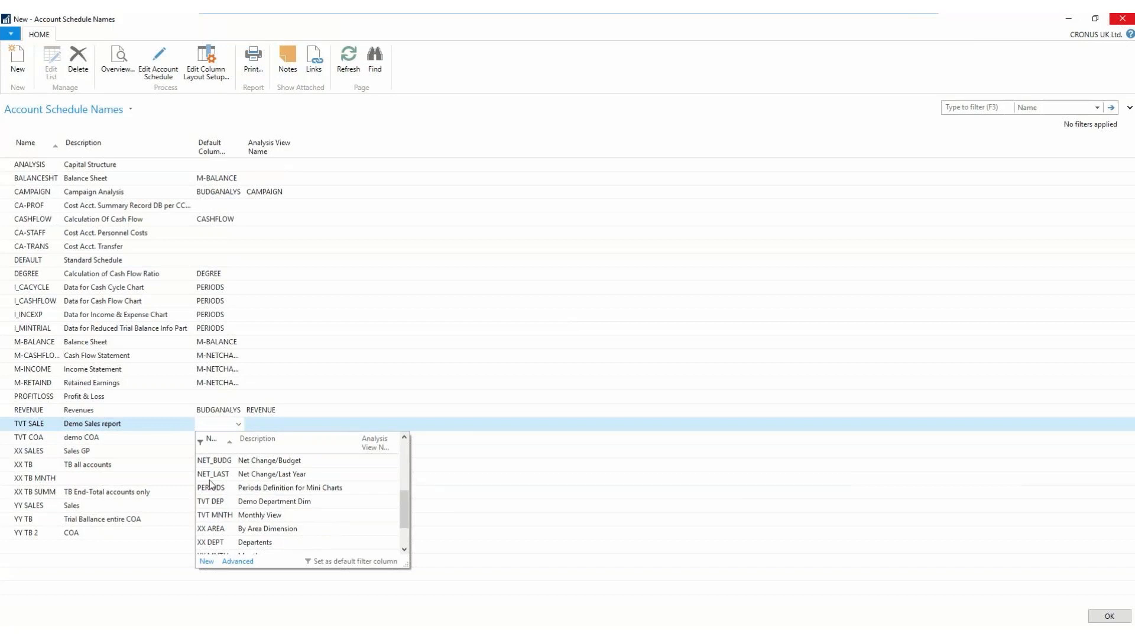
scroll(217, 466, "up", 1)
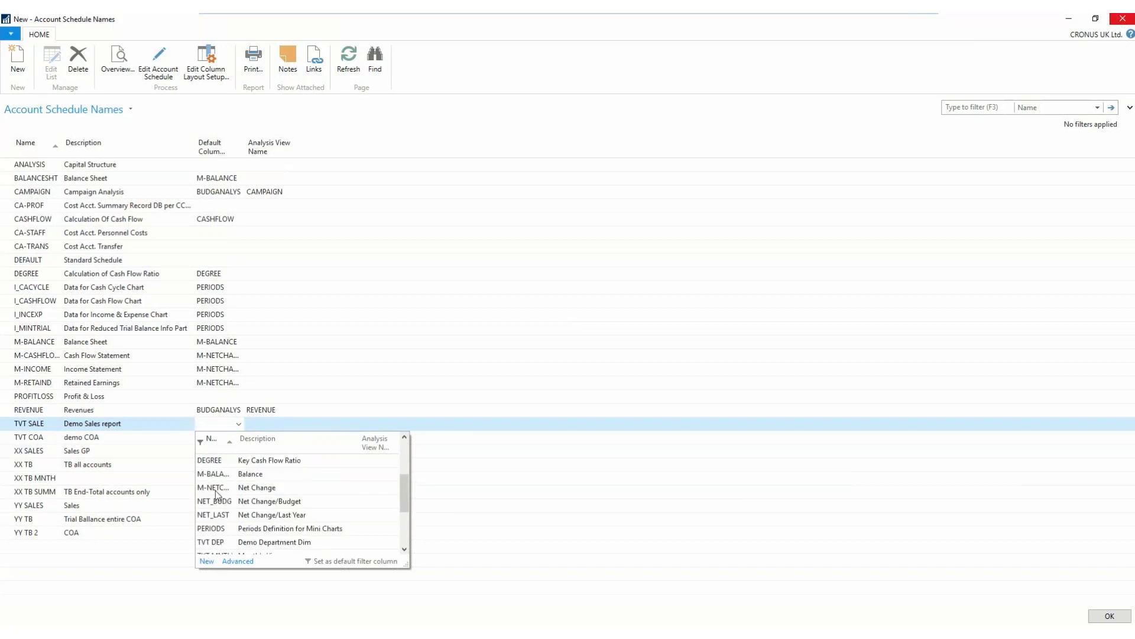
left_click(216, 488)
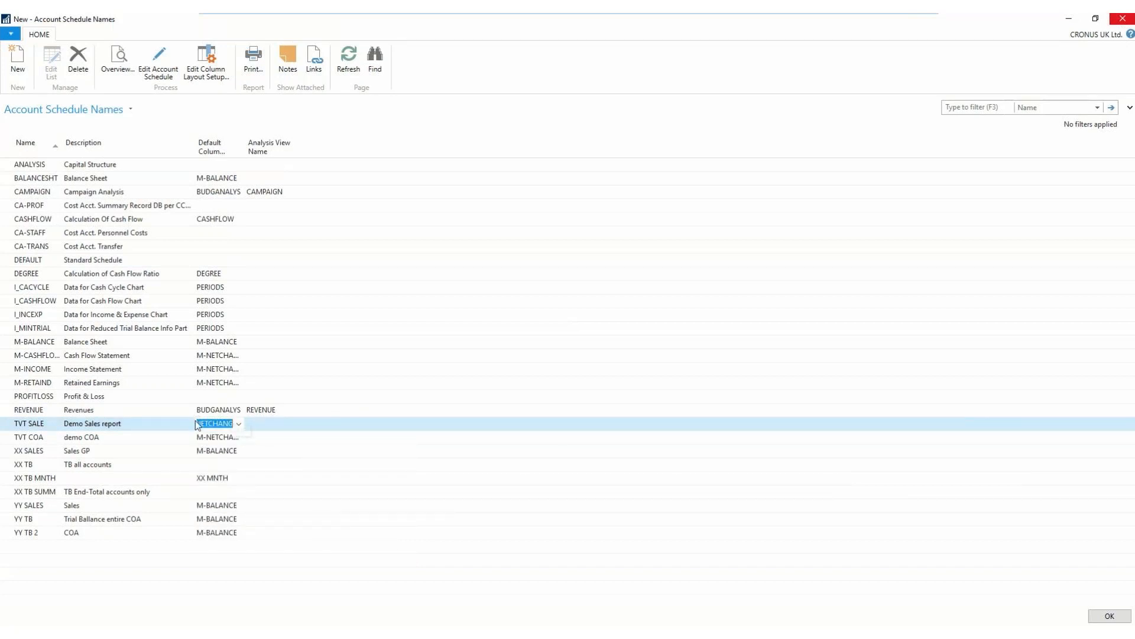
left_click(160, 61)
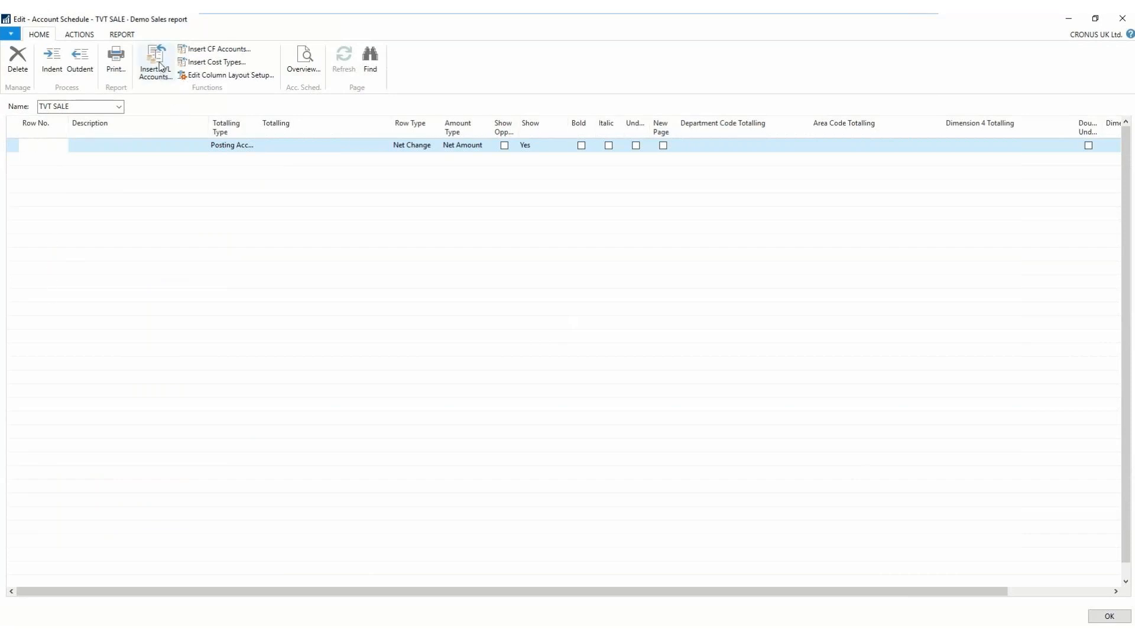
- Insert the G/L accounts from 6100 Revenue through 7995 Total Cost into the TVT SALE account schedule
left_click(158, 64)
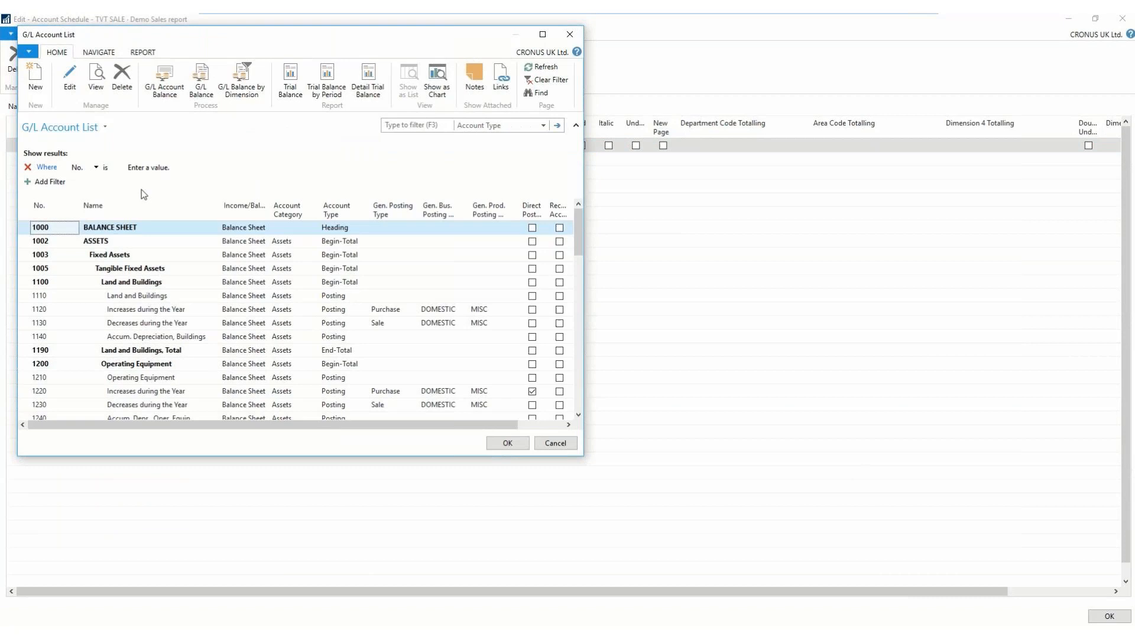
scroll(116, 308, "down", 15)
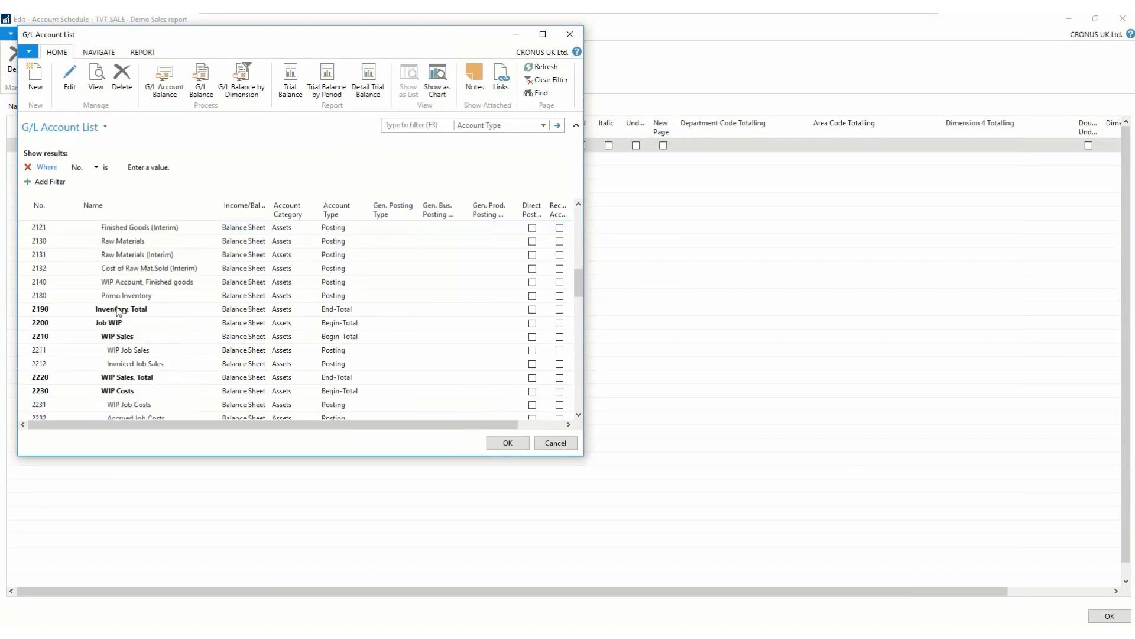
scroll(118, 311, "down", 6)
scroll(118, 312, "down", 15)
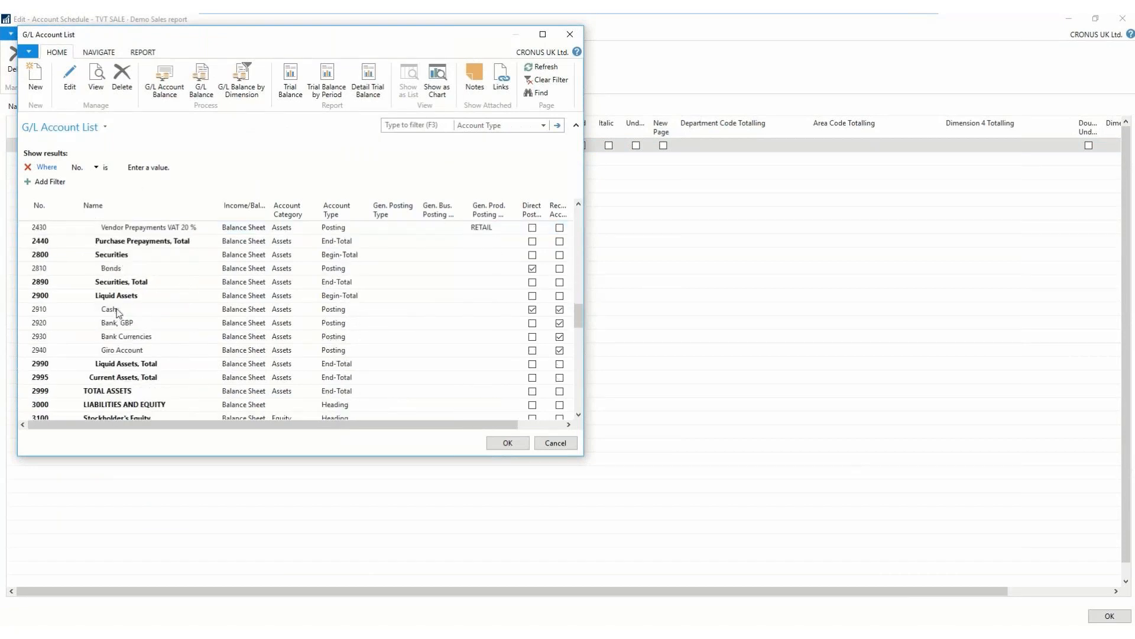
scroll(118, 313, "down", 1)
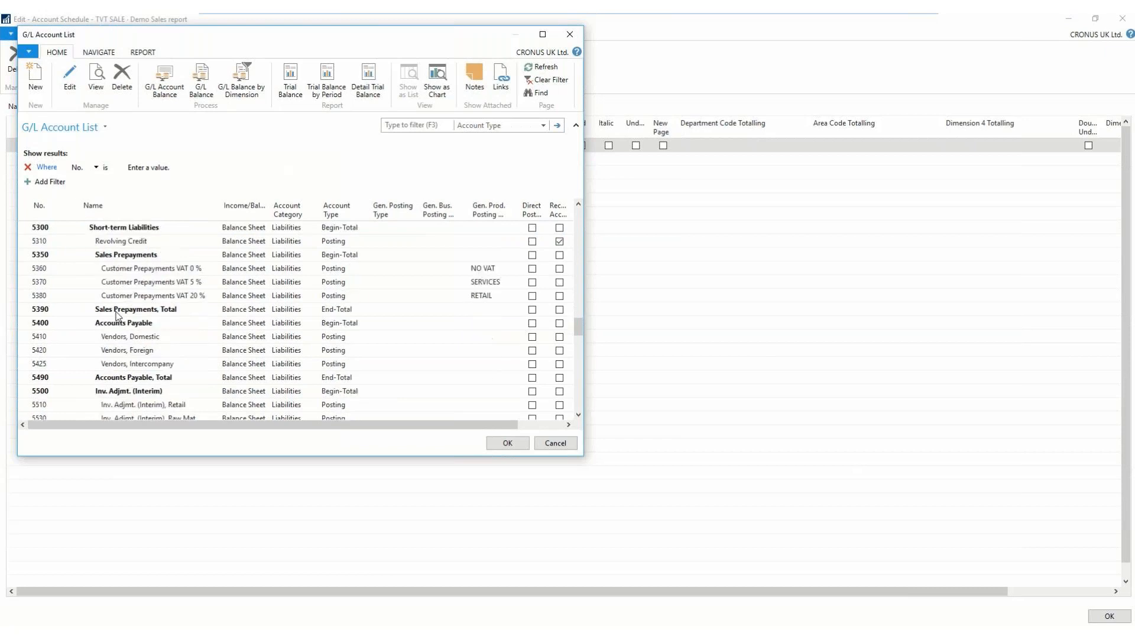
scroll(117, 316, "down", 12)
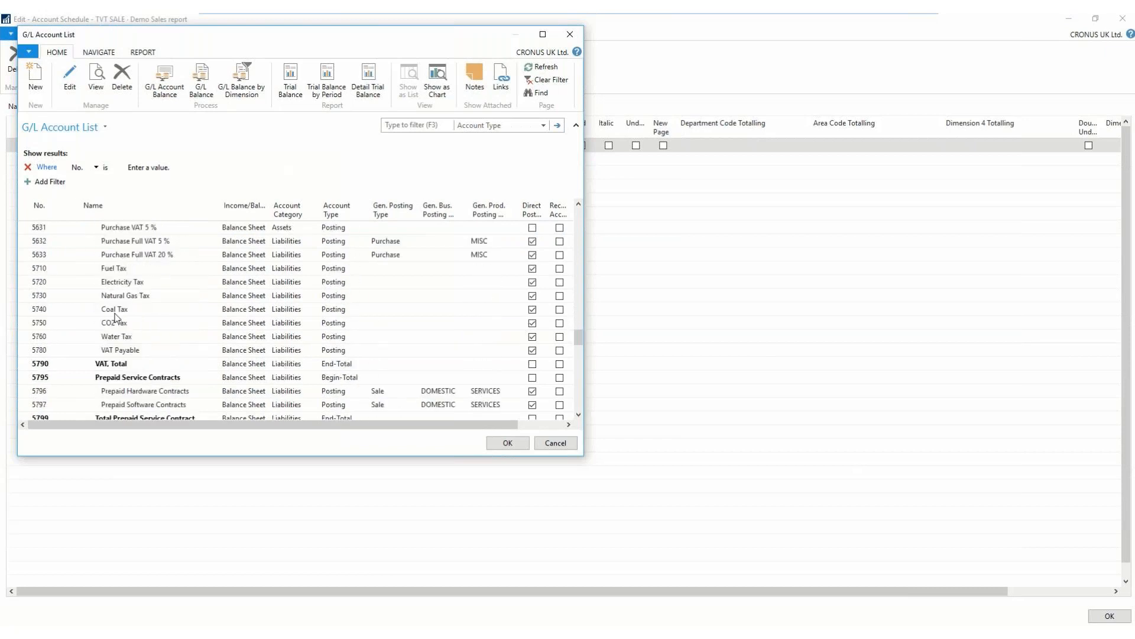
scroll(117, 319, "down", 4)
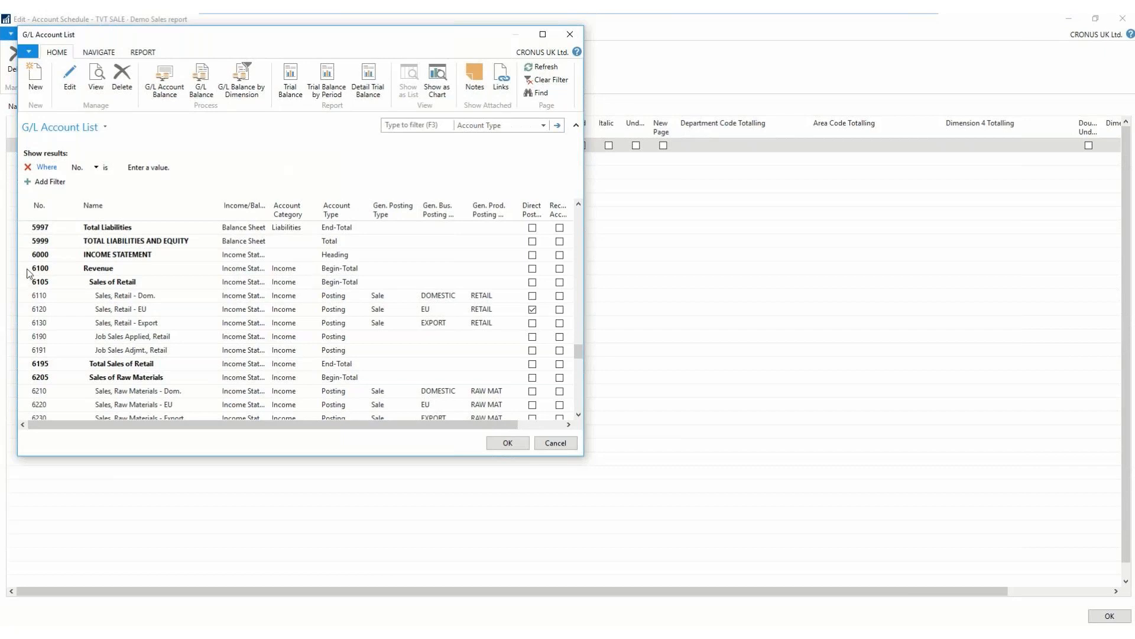
left_click_drag(28, 273, 59, 339)
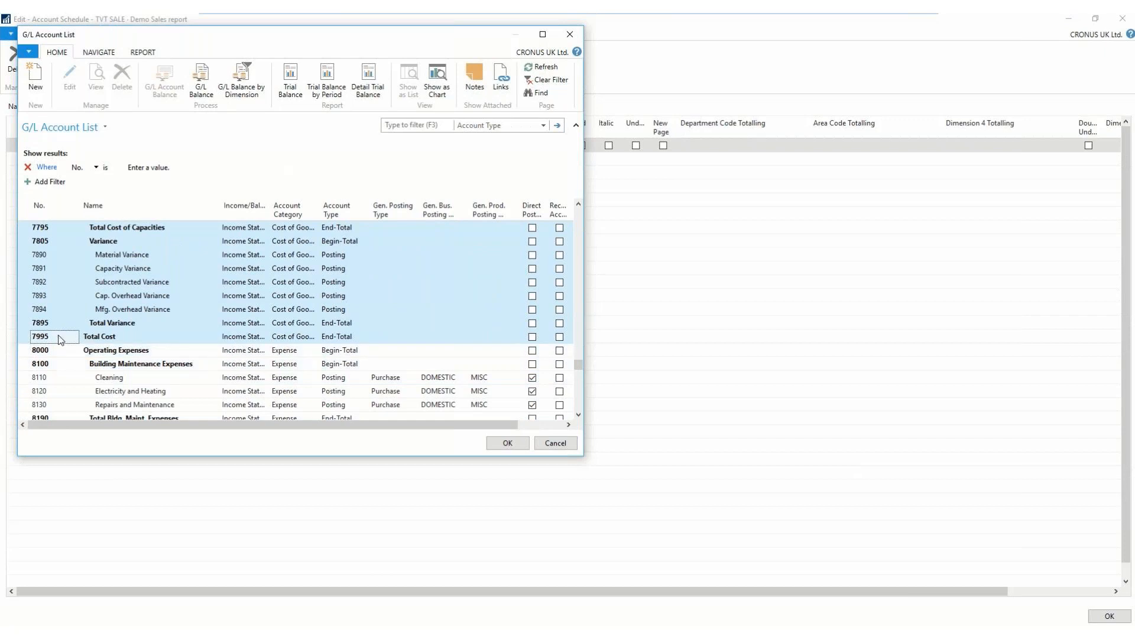
left_click(512, 444)
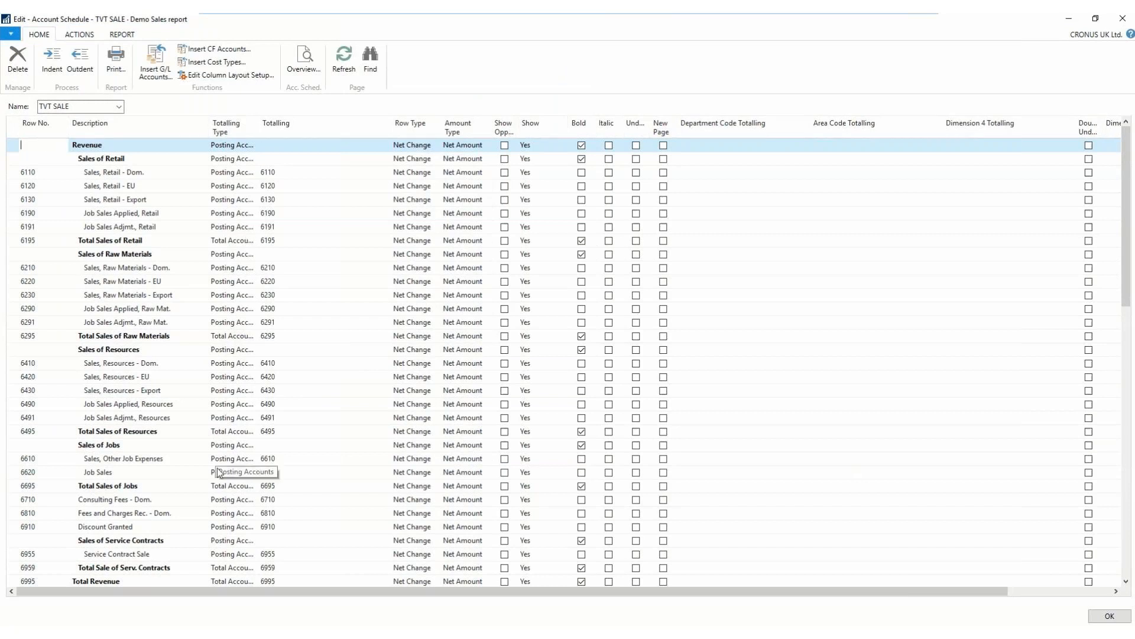
- Add a row numbered 9999 with the description TOTAL below Total Cost, leaving one blank row between them
scroll(94, 460, "down", 1)
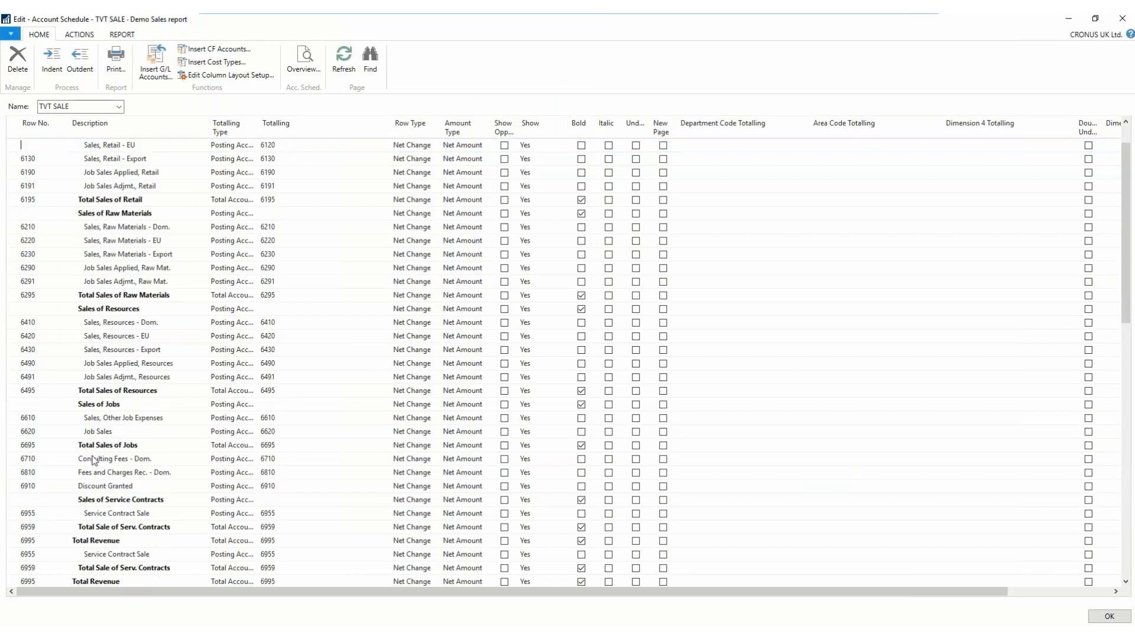
scroll(93, 460, "down", 3)
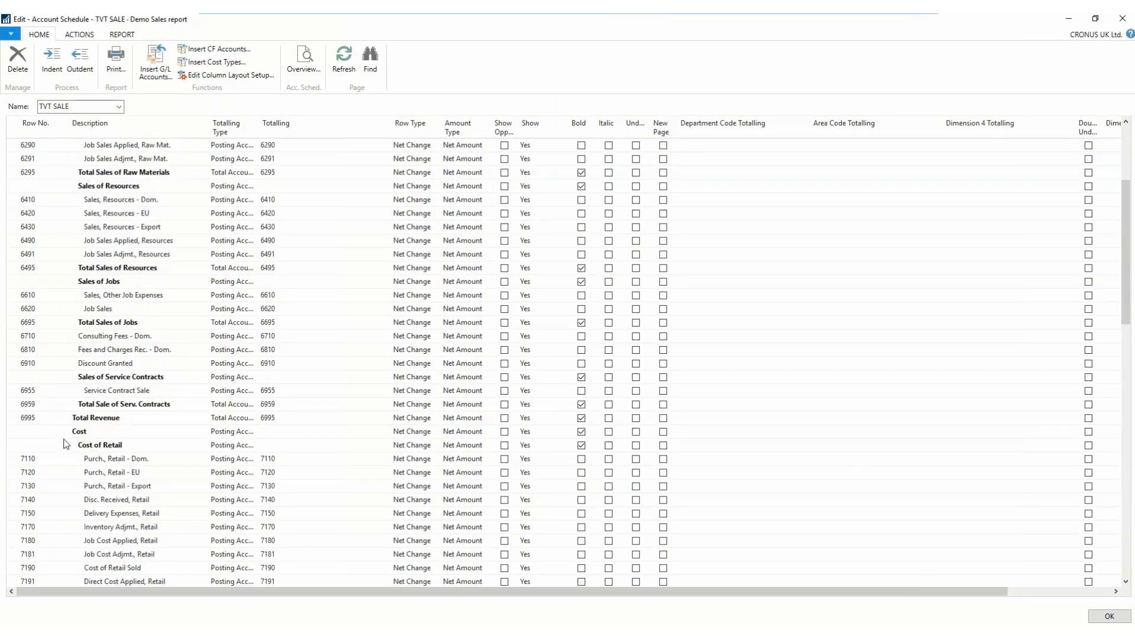
scroll(65, 444, "down", 2)
scroll(65, 445, "down", 8)
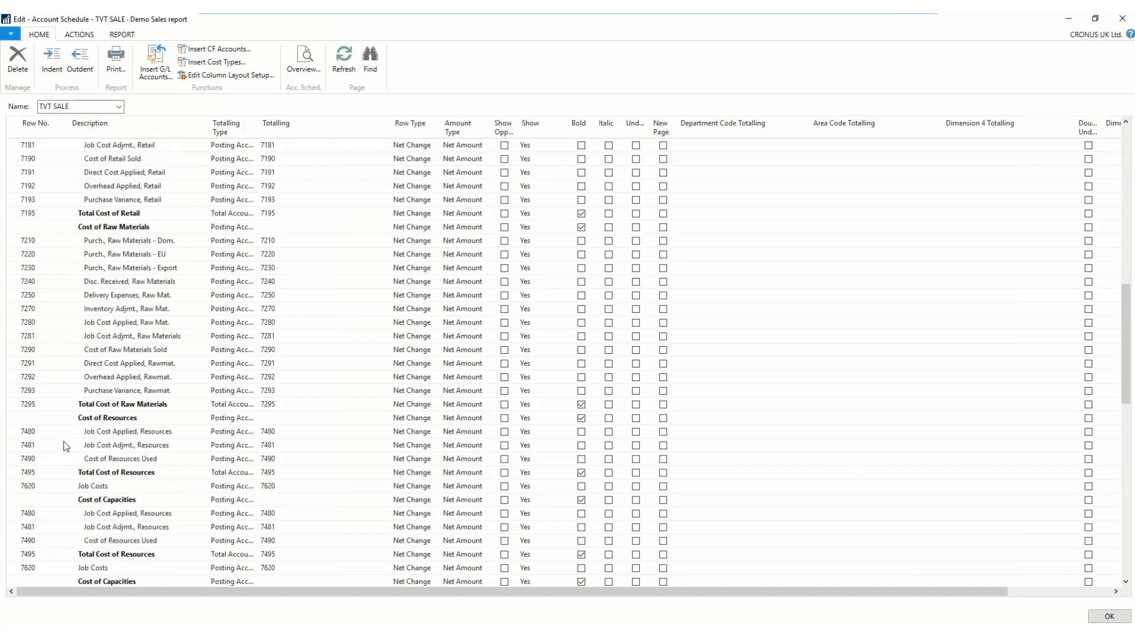
scroll(65, 445, "down", 10)
scroll(87, 377, "up", 1)
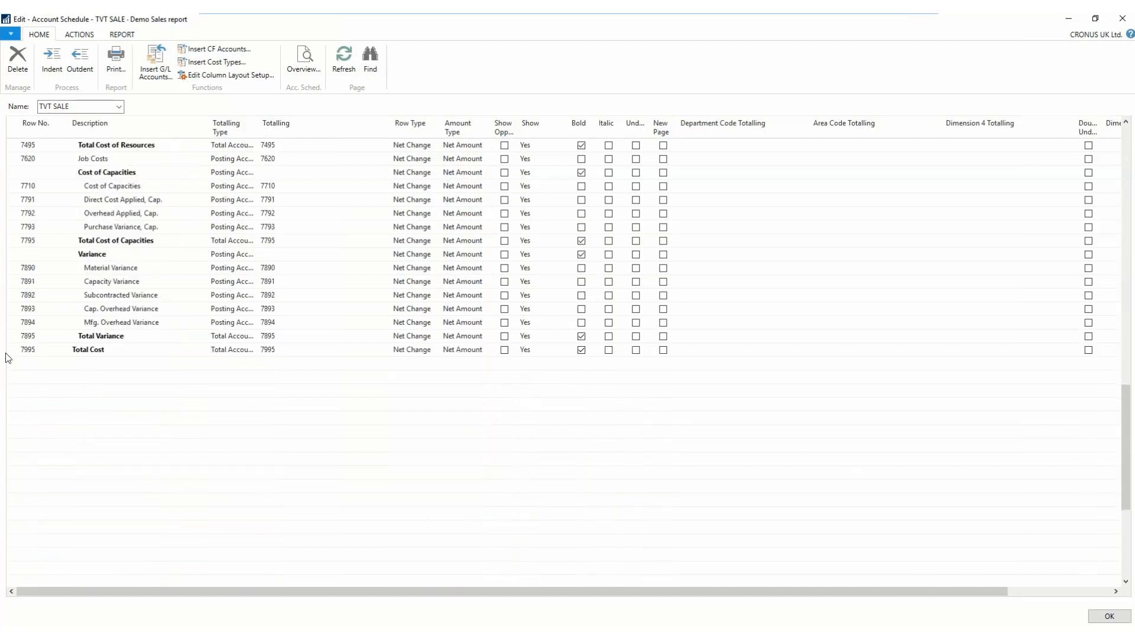
left_click(28, 376)
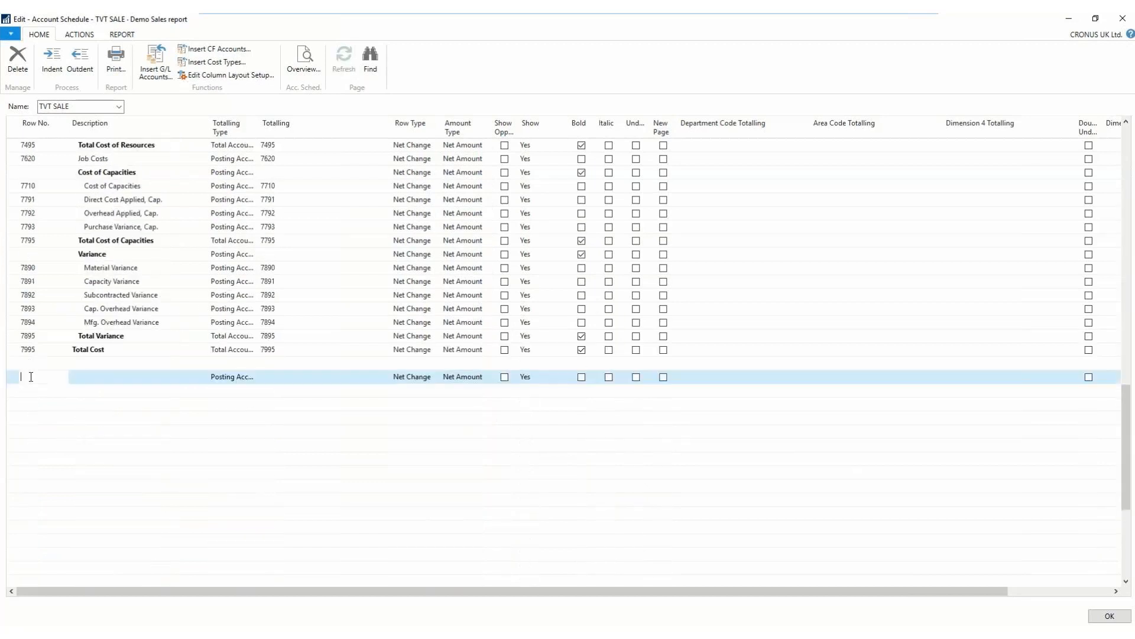
type("9999")
key("Tab")
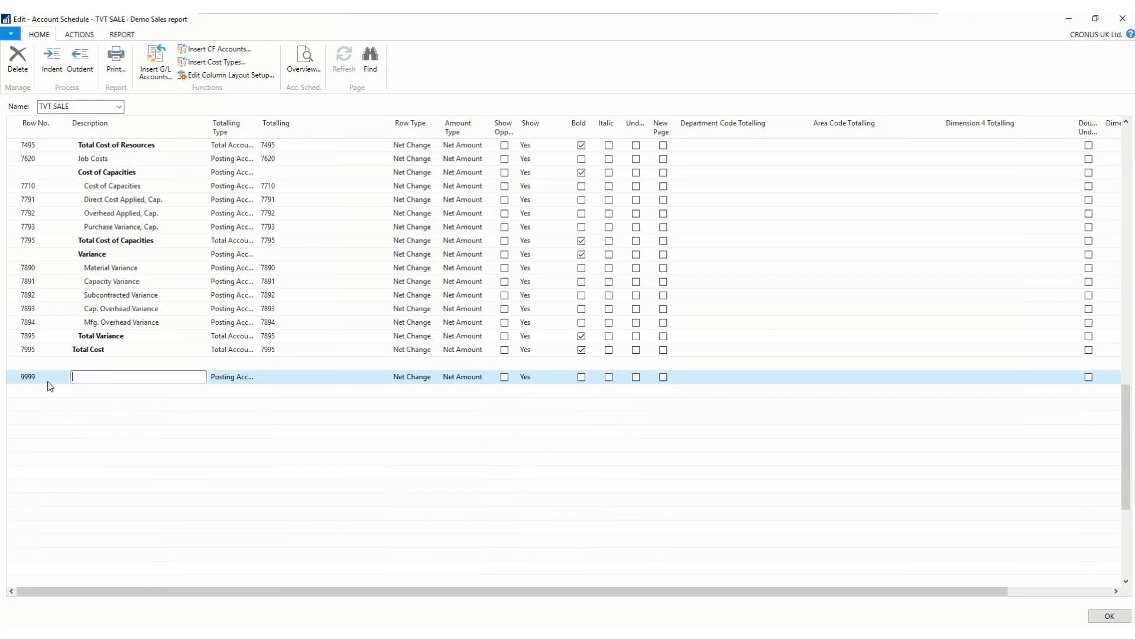
type("TOTAL")
key("Tab")
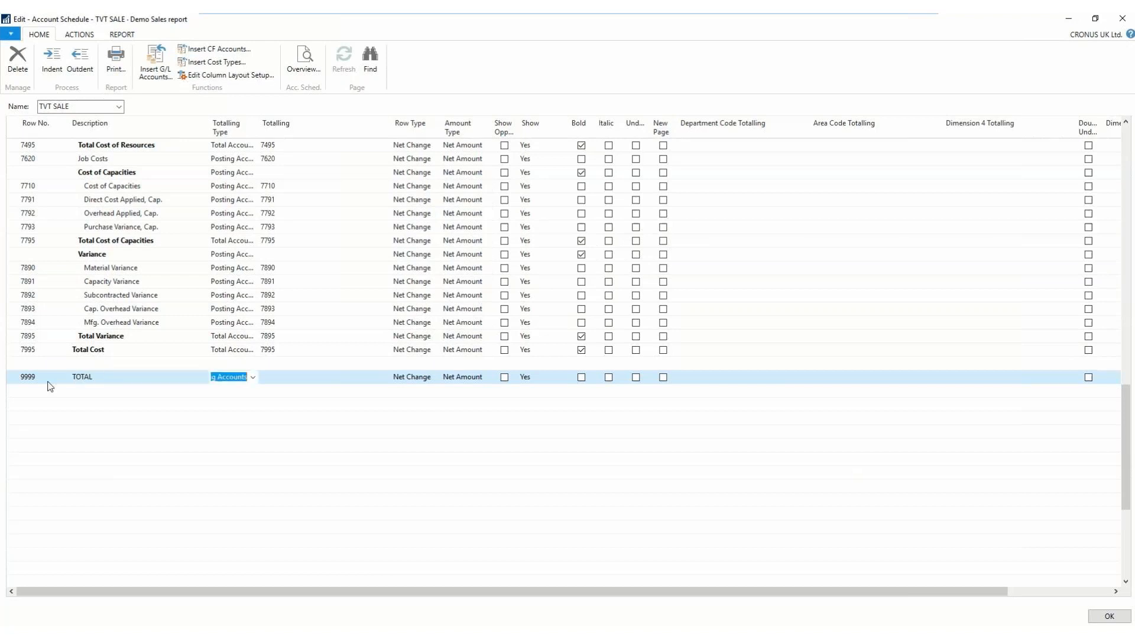
- Make the TOTAL row a bold Formula row with the totalling 6995+7995, and close the account schedule
left_click(253, 377)
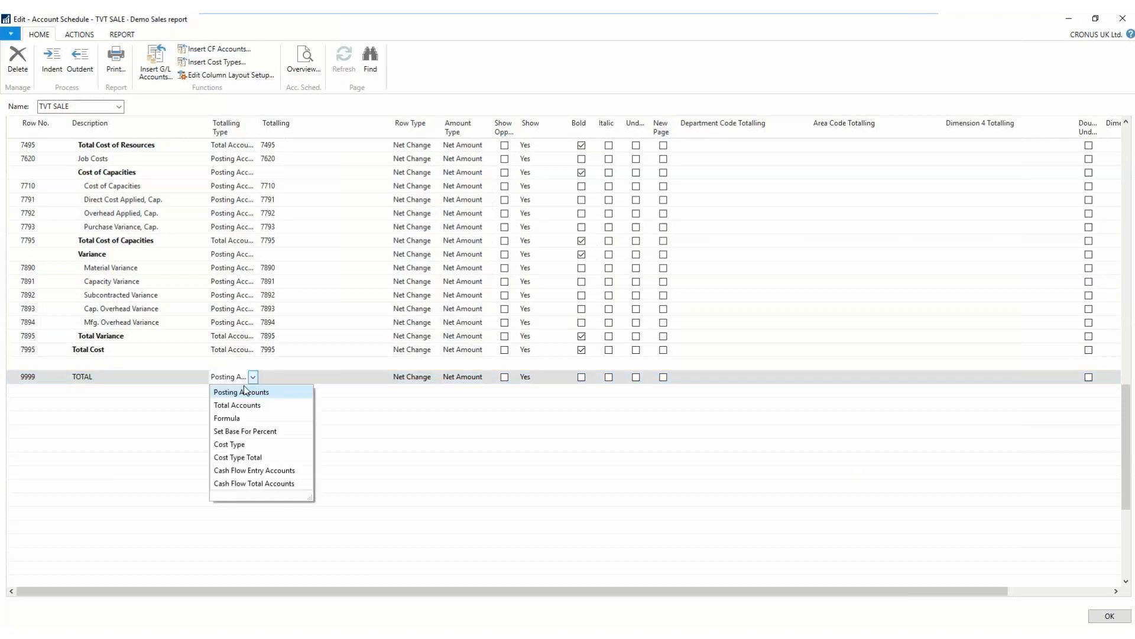
left_click(234, 419)
key("Tab")
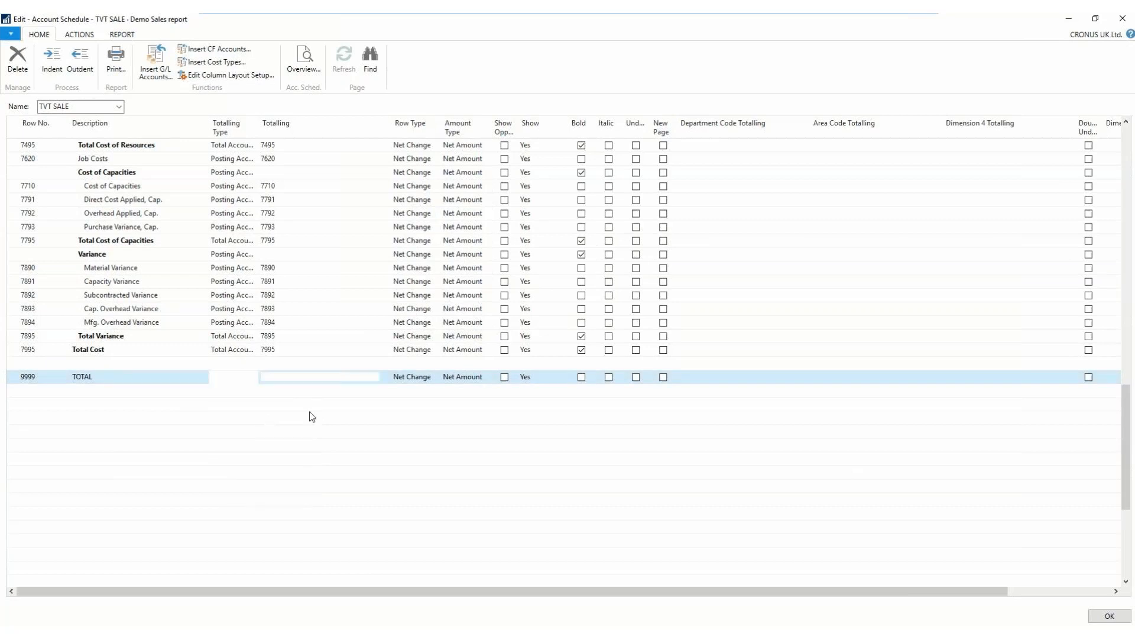
type("6995+7995")
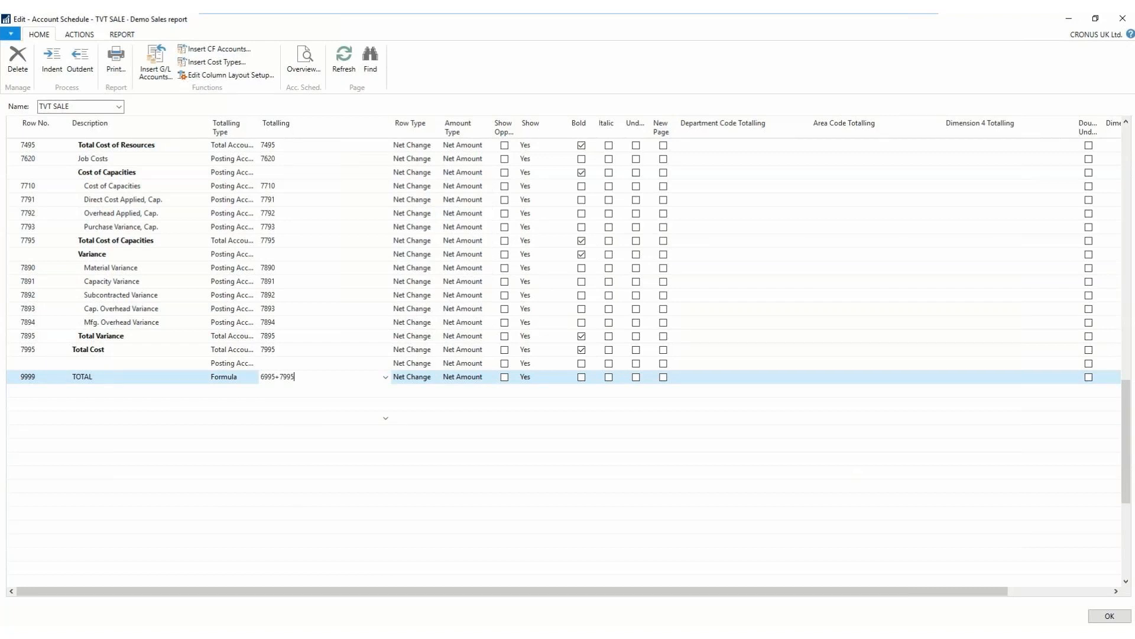
left_click(582, 377)
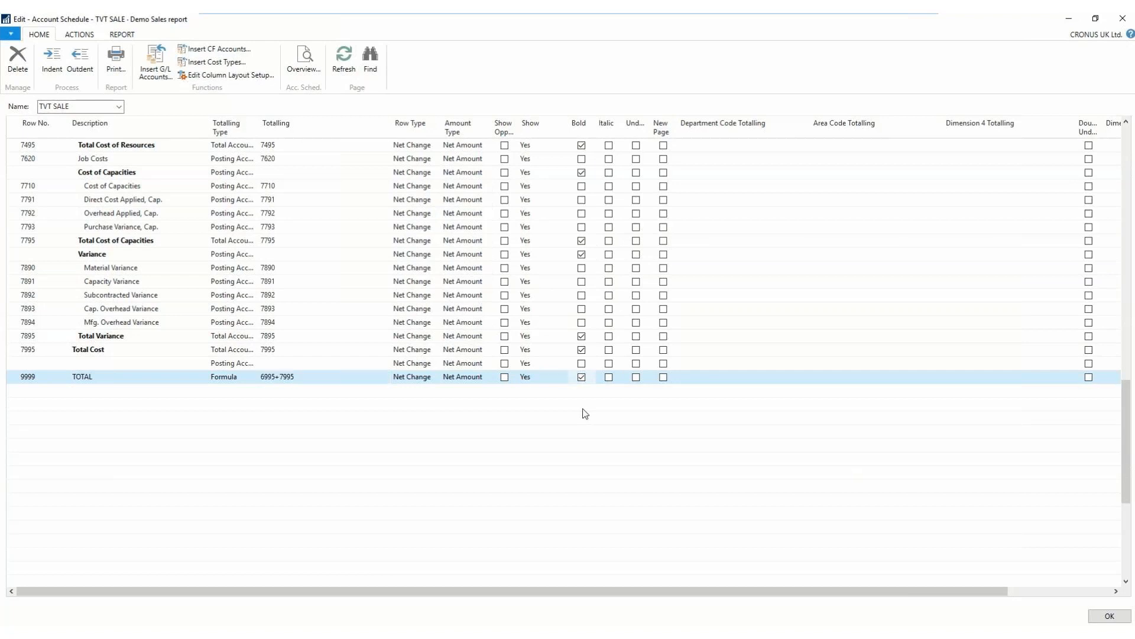
left_click(1110, 618)
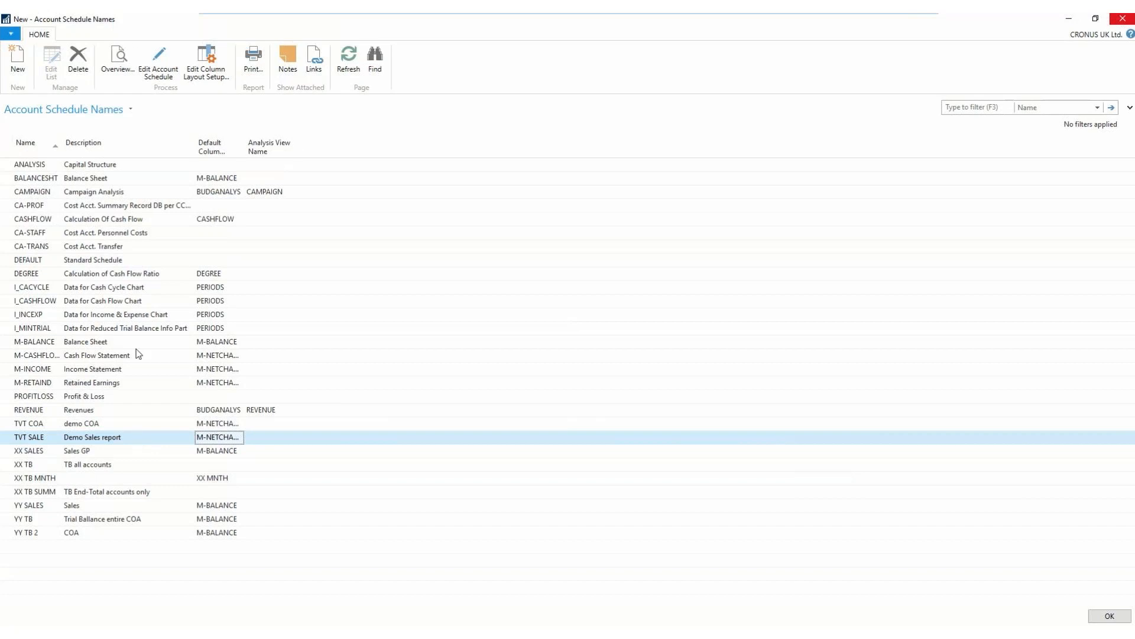
- Review the TVT SALE overview down to the TOTAL row for 2019 and the previous year, and close it
left_click(119, 57)
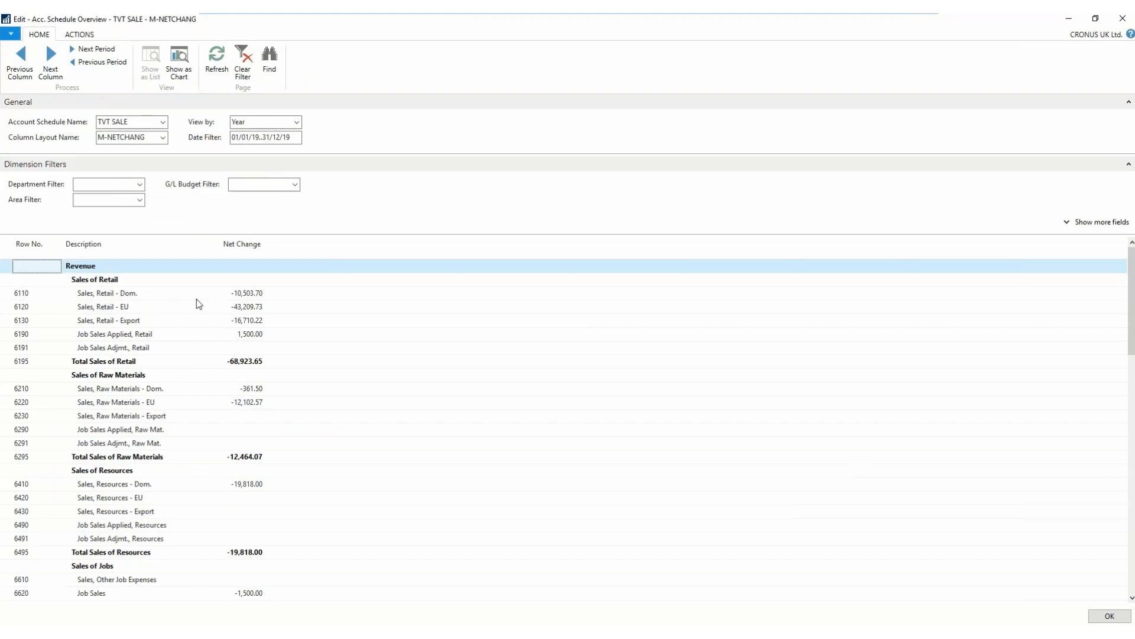
scroll(147, 390, "down", 1)
scroll(147, 389, "down", 9)
scroll(147, 393, "down", 10)
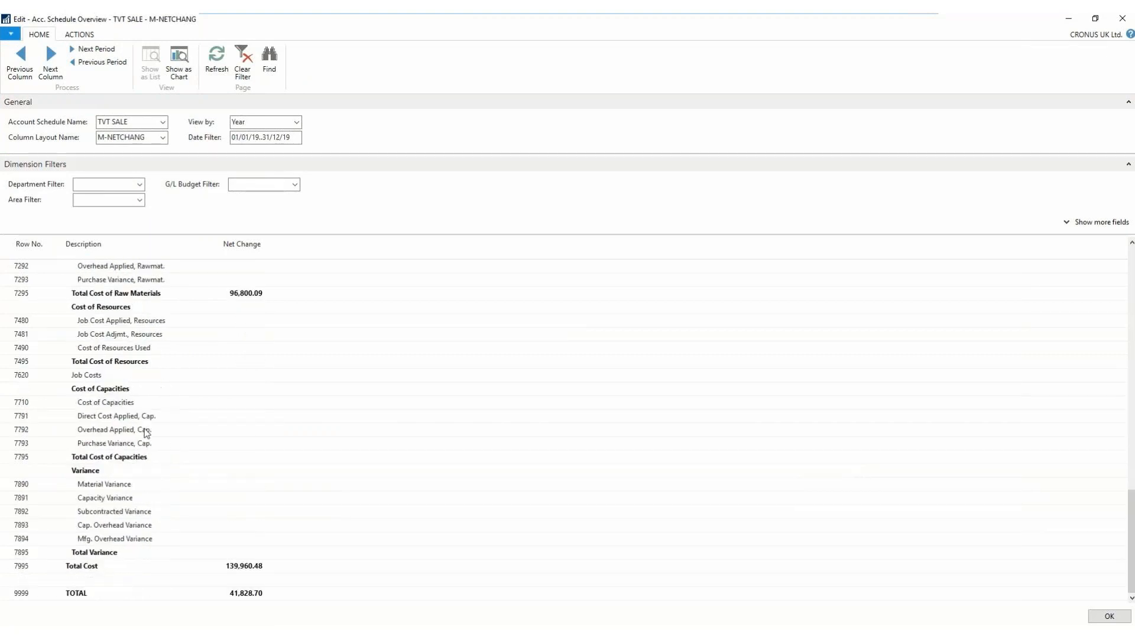
scroll(145, 435, "up", 1)
scroll(114, 585, "down", 1)
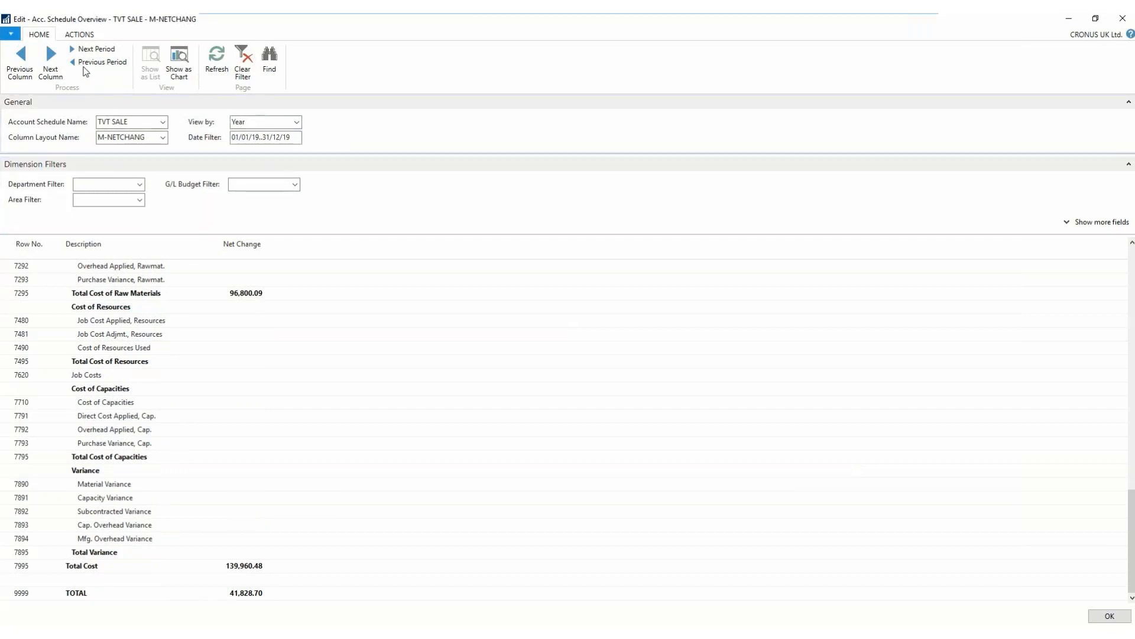
left_click(94, 62)
scroll(261, 455, "down", 15)
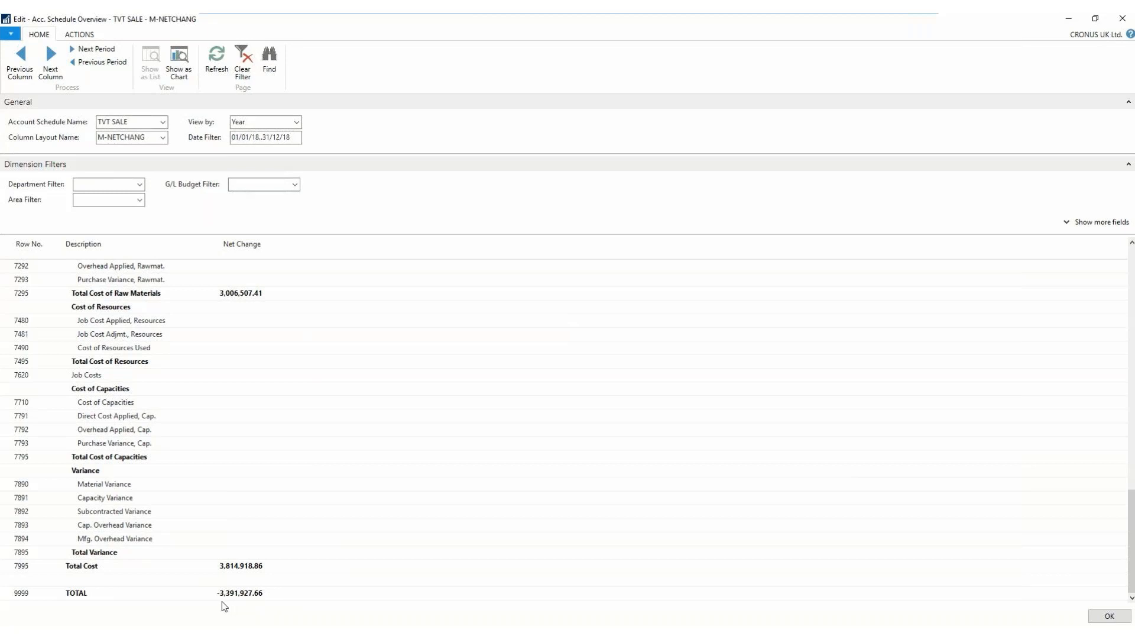
left_click(1123, 20)
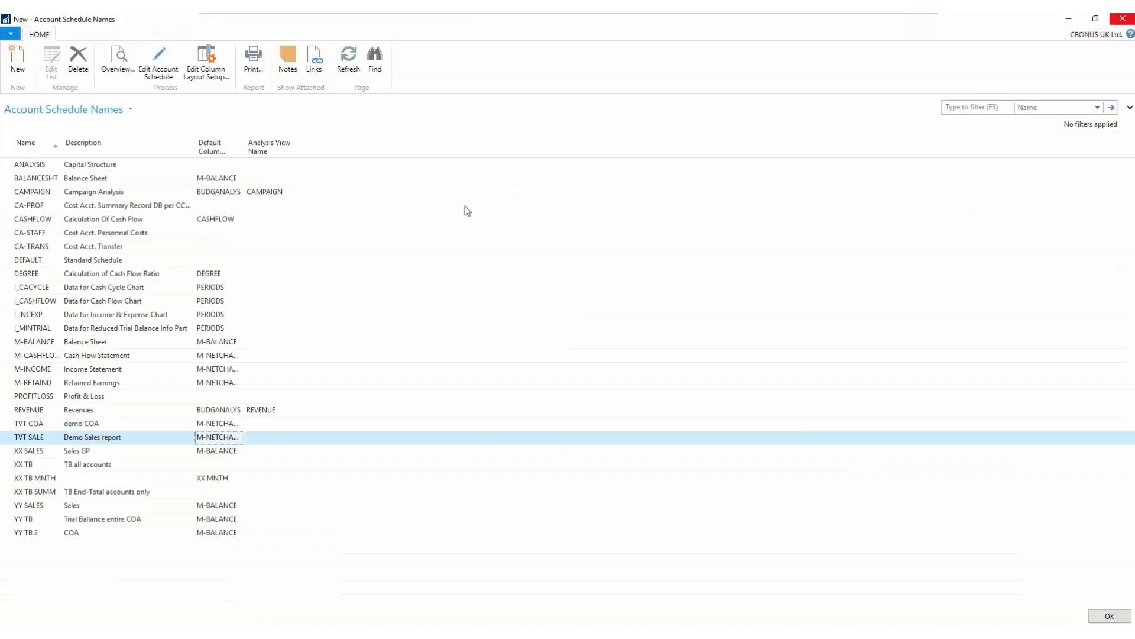
- Reopen the TVT SALE account schedule, set the TOTAL row to show the opposite sign, and close the schedule
left_click(152, 64)
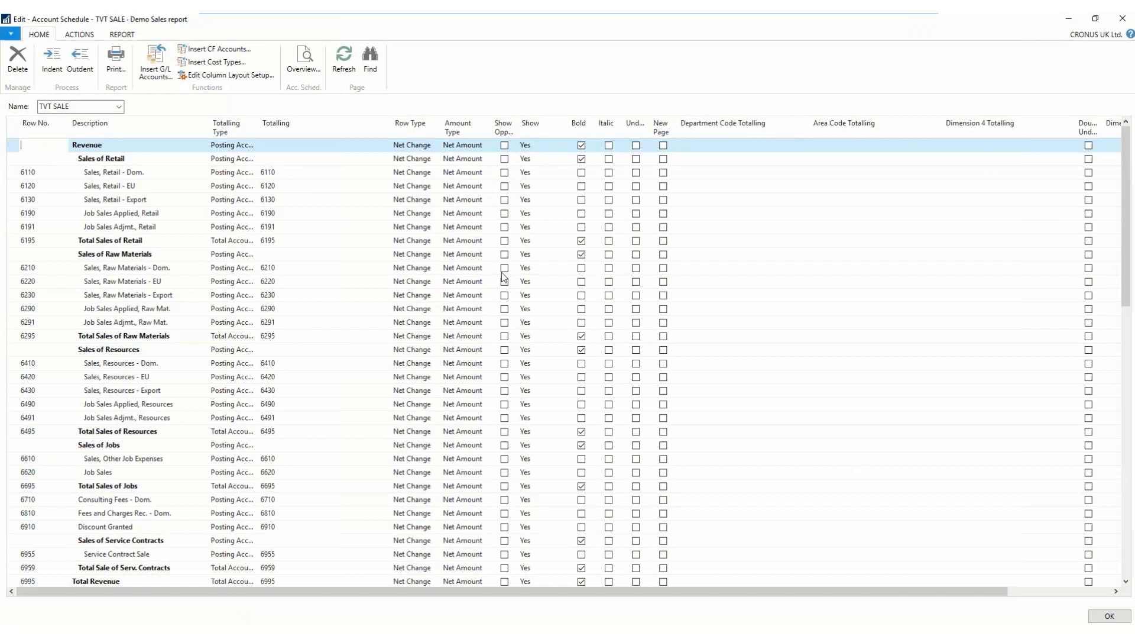
scroll(1126, 243, "down", 1)
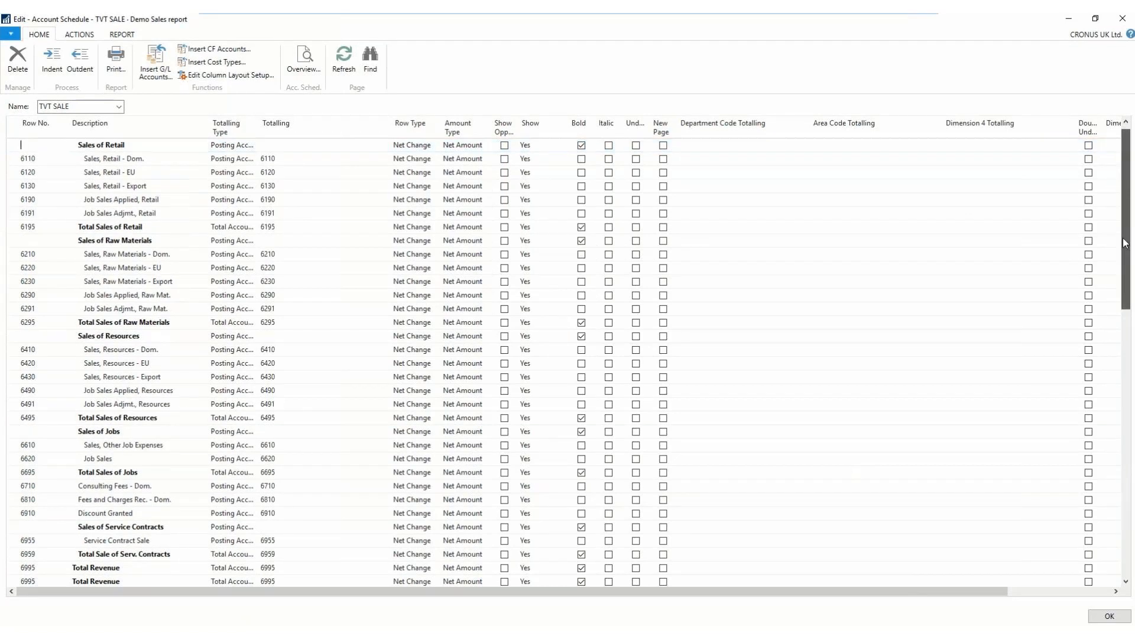
left_click_drag(1126, 243, 1095, 557)
left_click(504, 240)
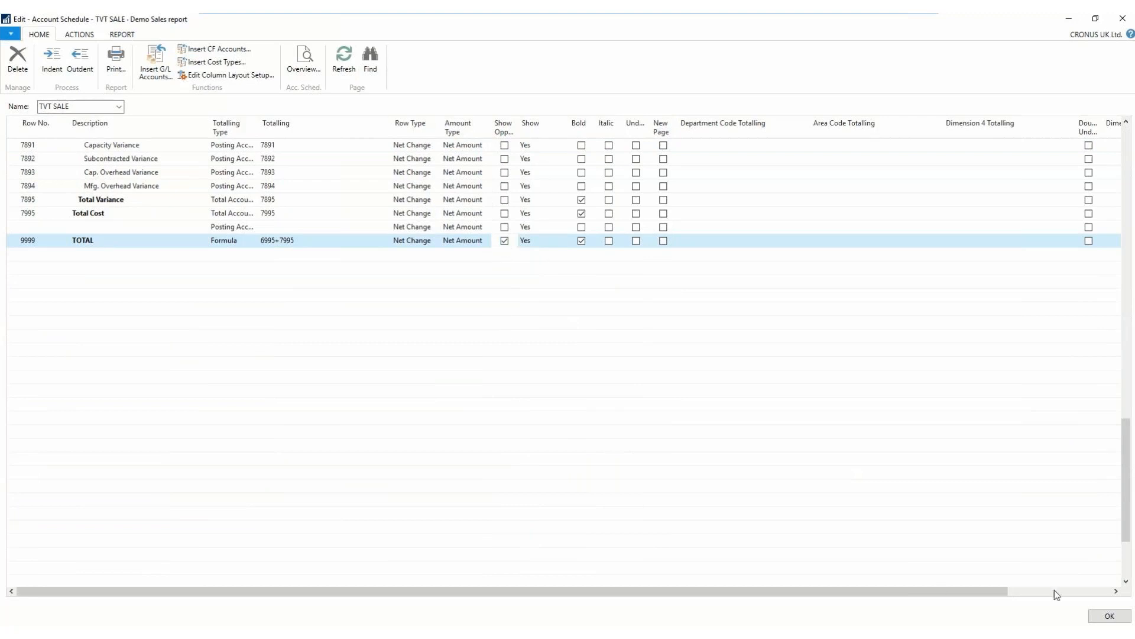
left_click(1111, 616)
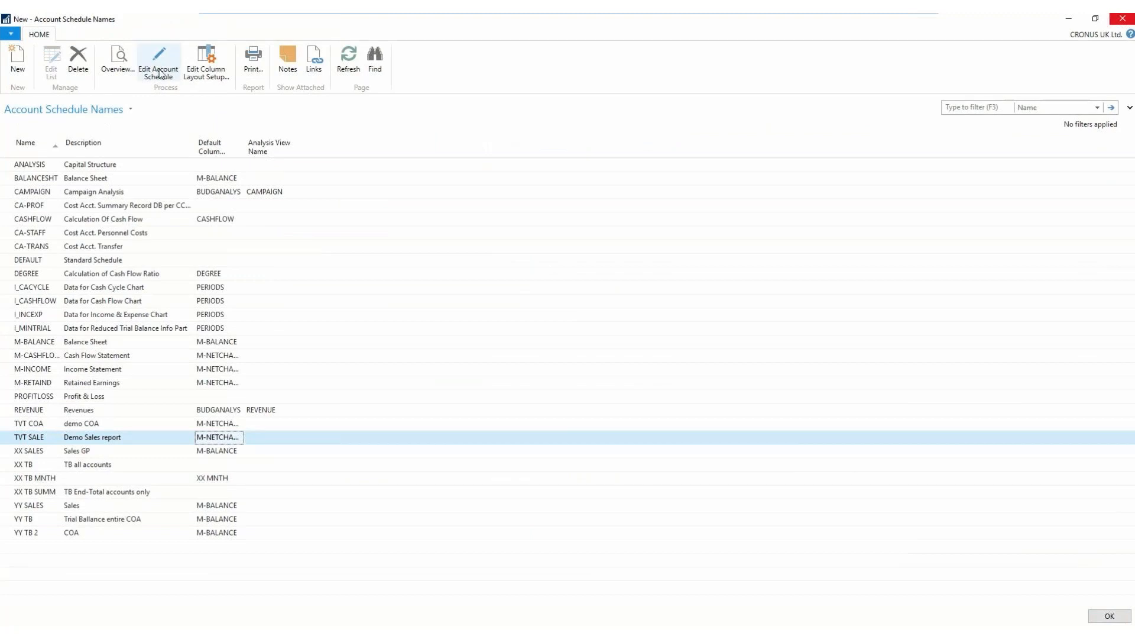
- Open the TVT SALE overview, move it back to the 2018 period, and review the rows from TOTAL up to Revenue
left_click(117, 59)
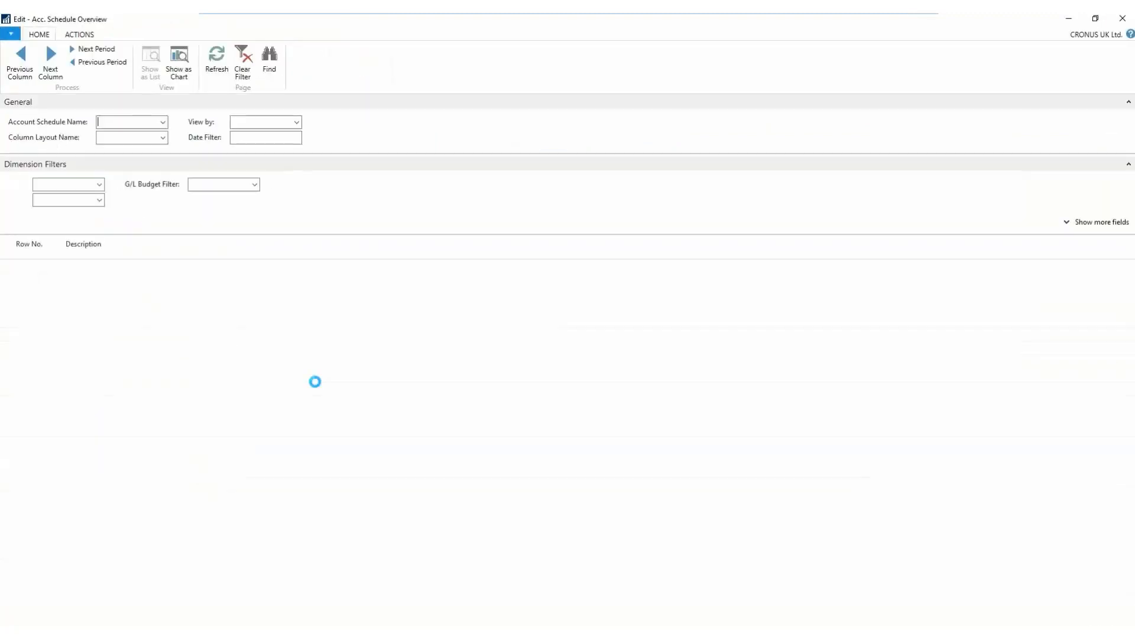
scroll(219, 393, "down", 1)
scroll(220, 400, "down", 15)
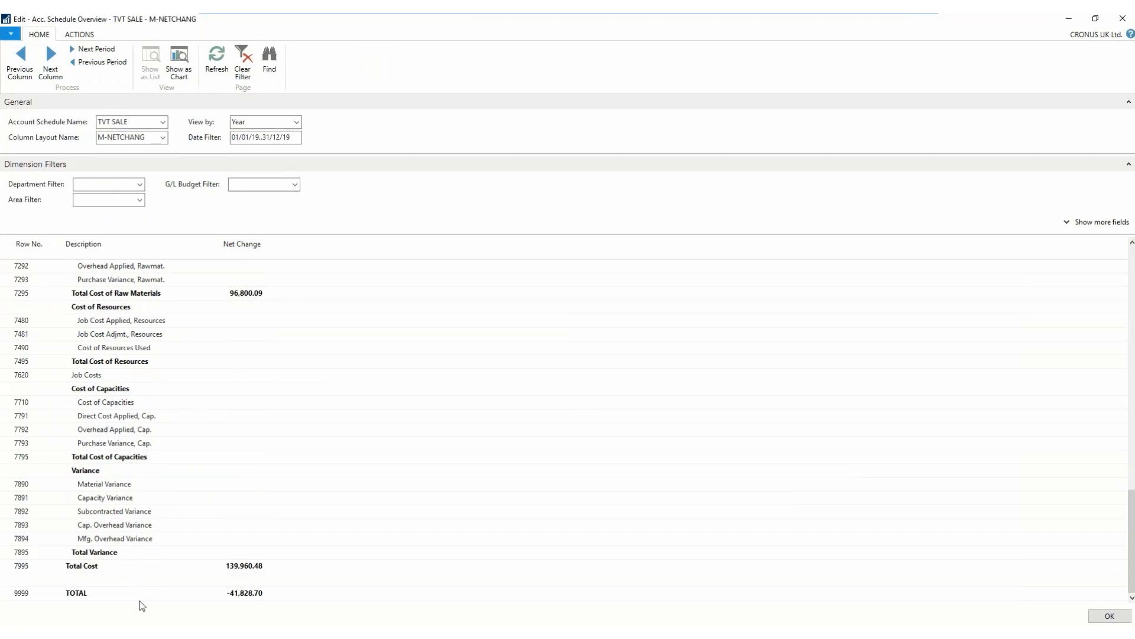
left_click(99, 61)
scroll(166, 426, "down", 15)
scroll(327, 483, "up", 15)
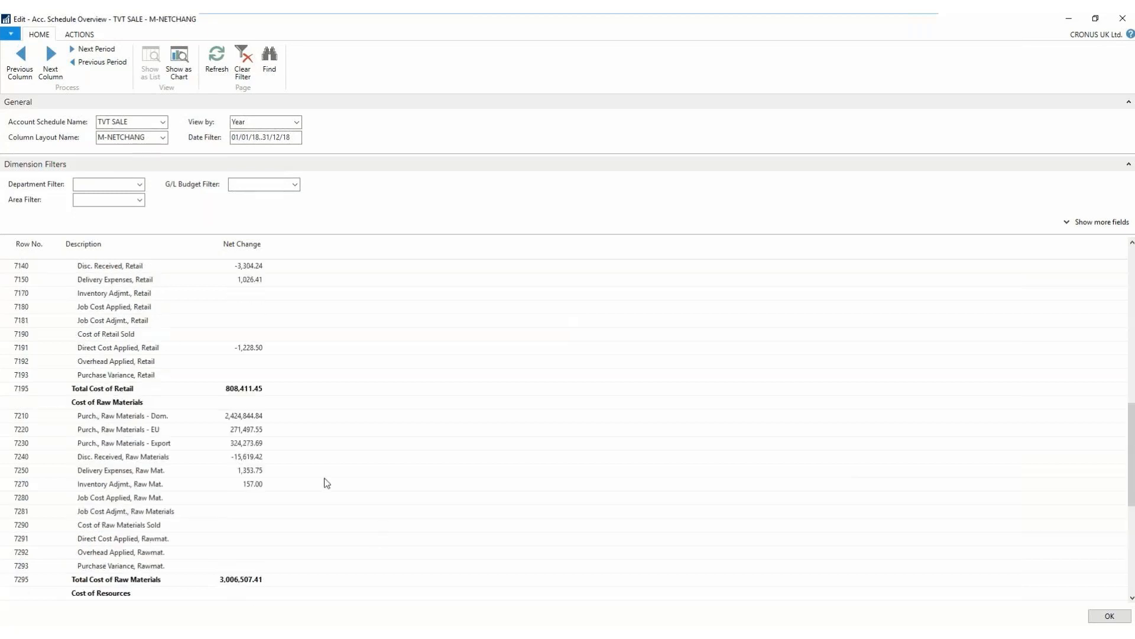
scroll(326, 482, "up", 2)
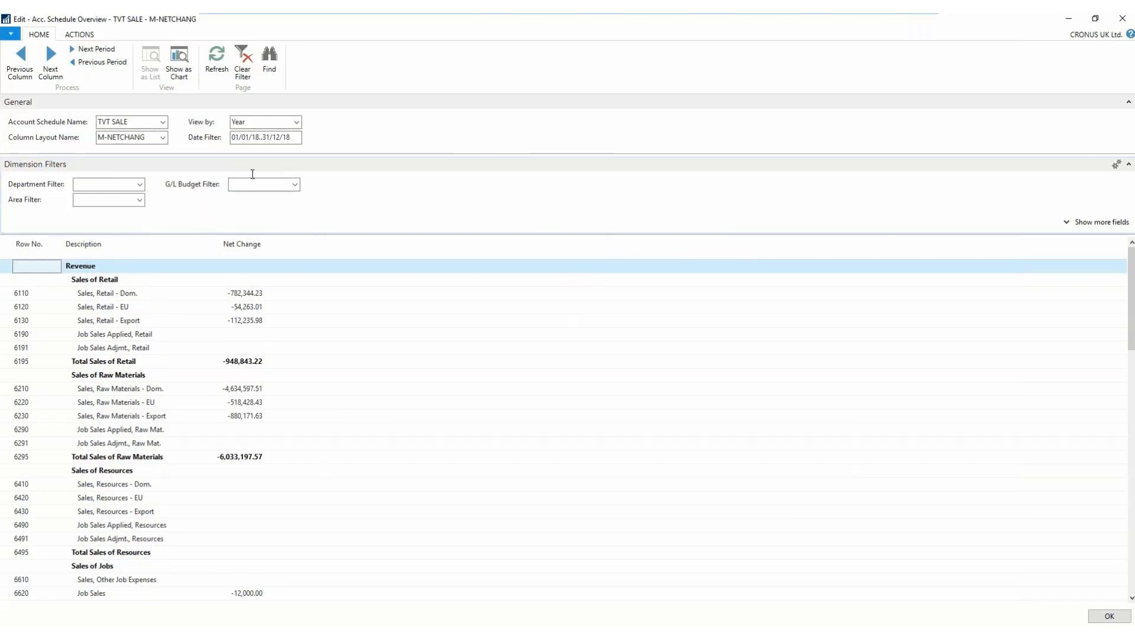
- Check the column setup of the XX AREA layout, and apply that column layout to the TVT SALE overview
left_click(164, 138)
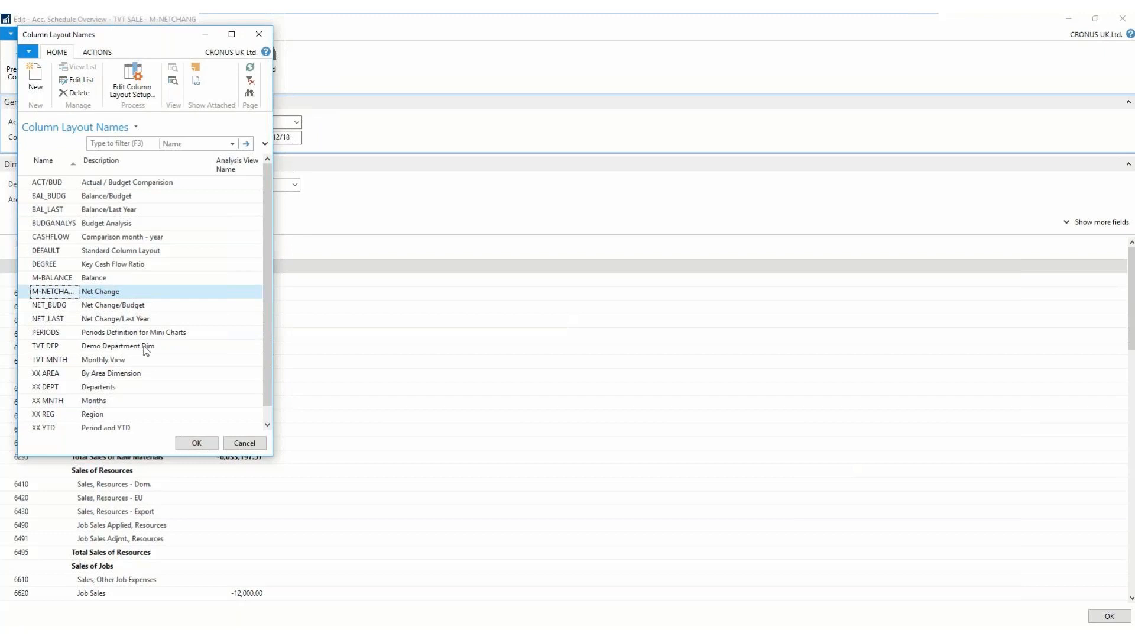
left_click(58, 374)
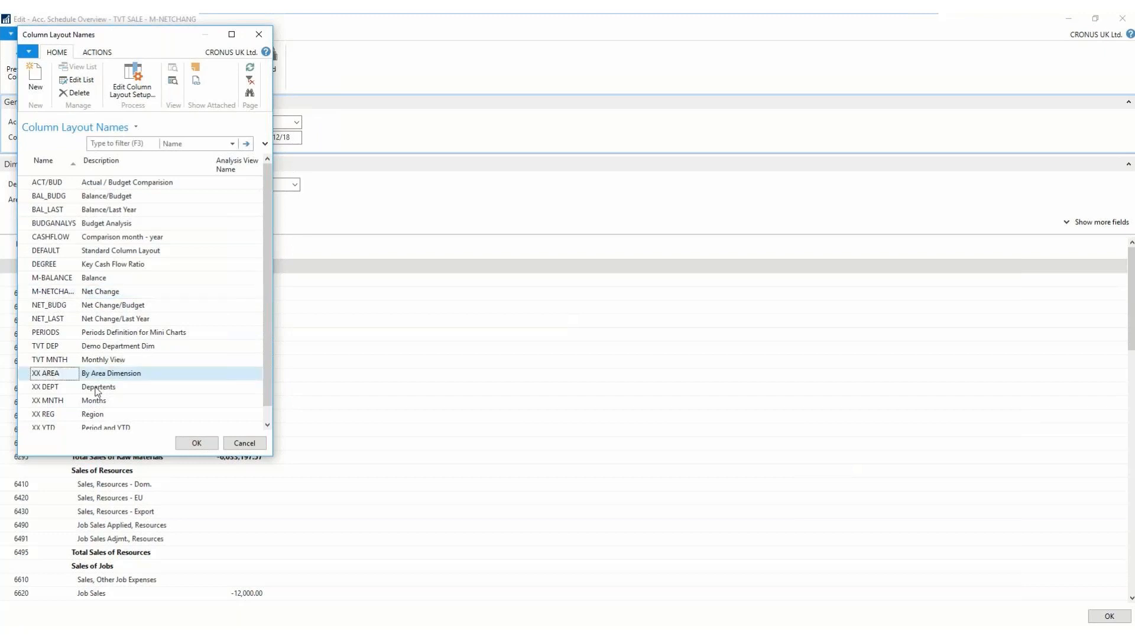
left_click(133, 81)
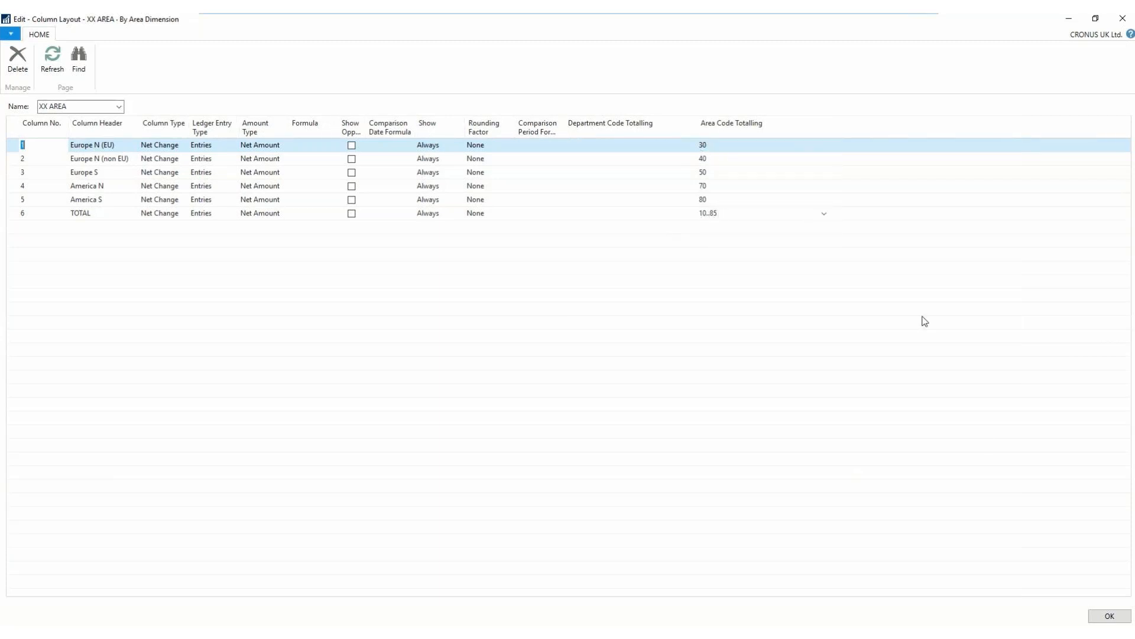
left_click(1110, 616)
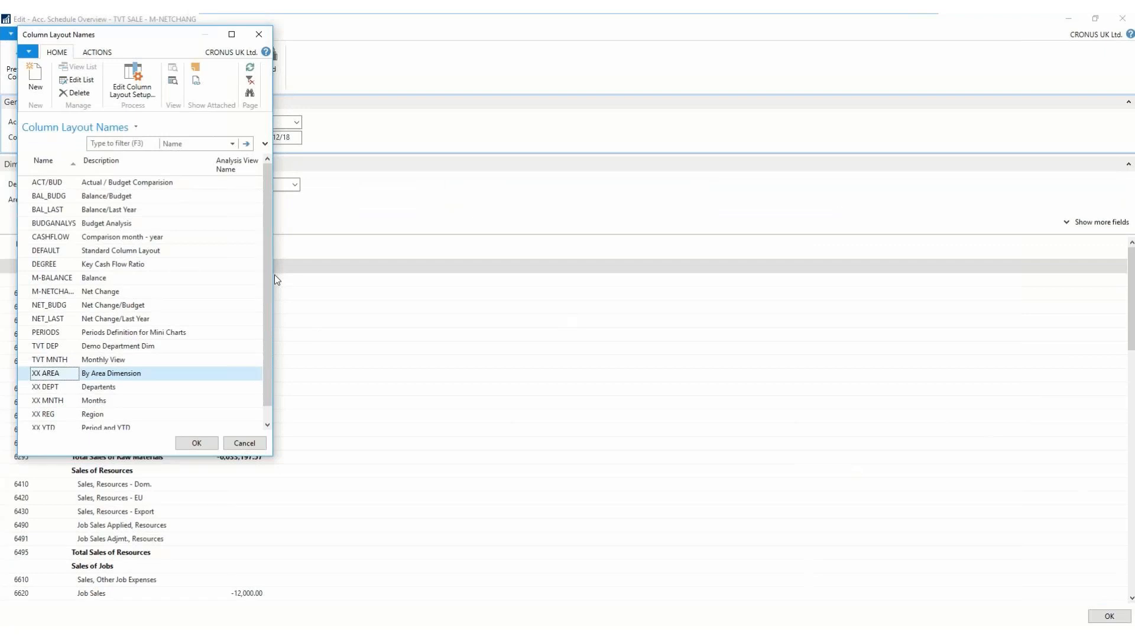
left_click(197, 443)
left_click(100, 184)
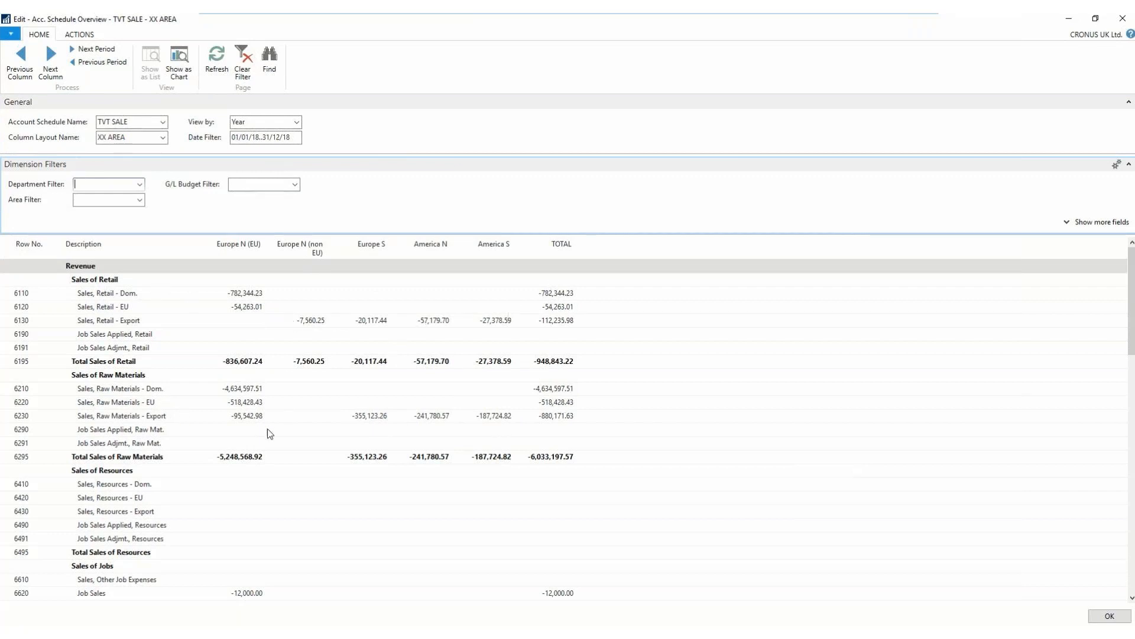
- Review the 2018 revenue, cost and TOTAL rows by area down to the last row and back up, and close the overview
scroll(275, 456, "down", 1)
scroll(275, 456, "down", 4)
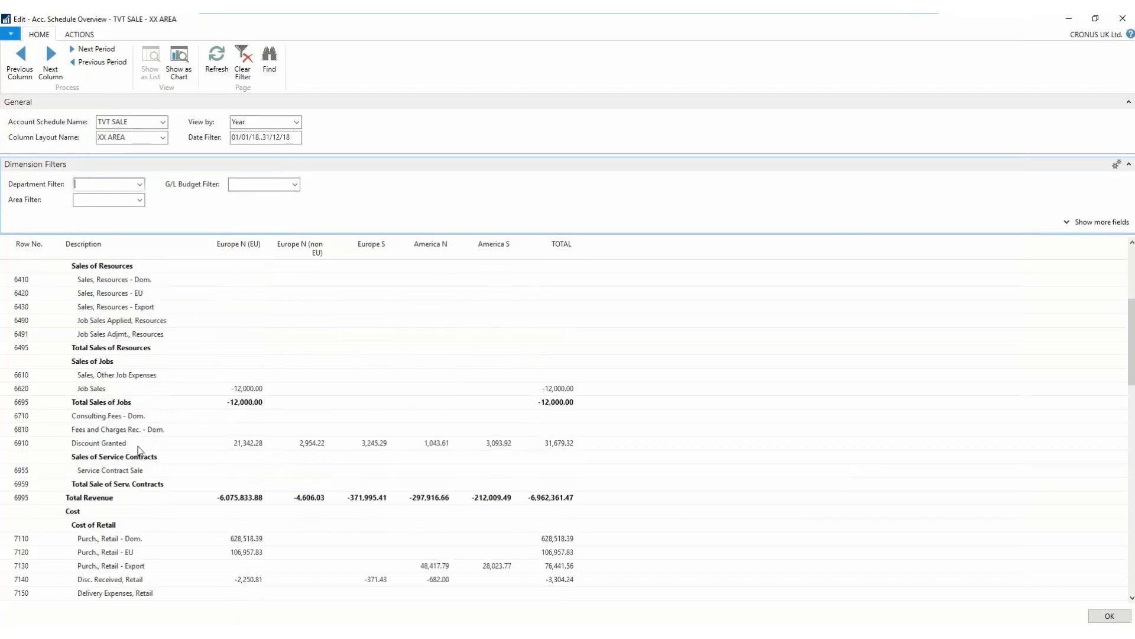
scroll(311, 469, "down", 3)
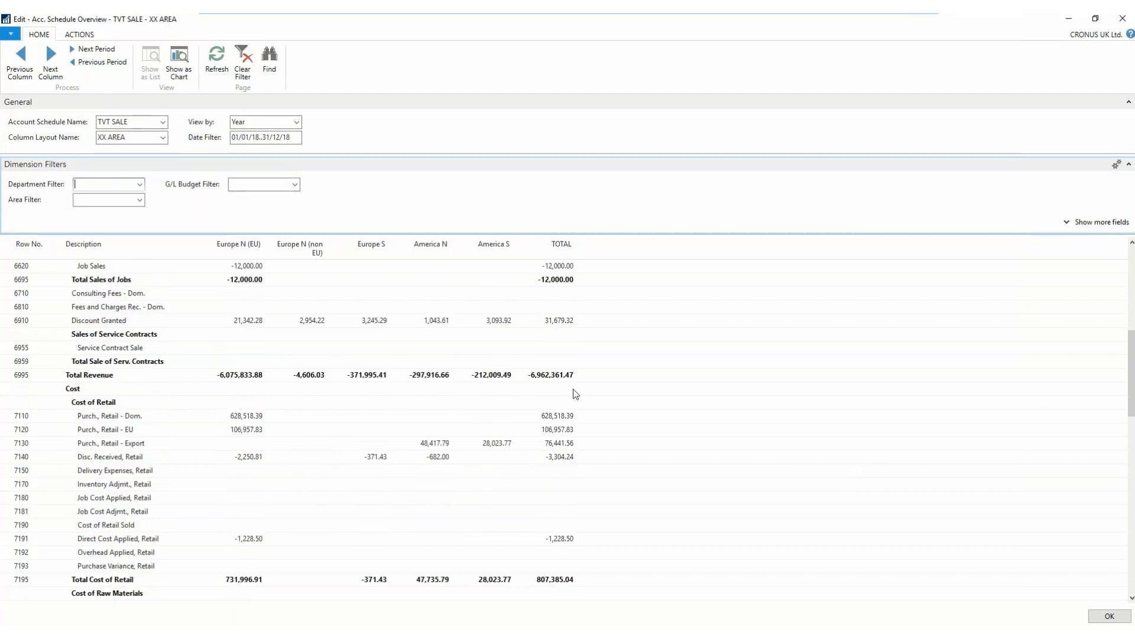
scroll(372, 456, "down", 3)
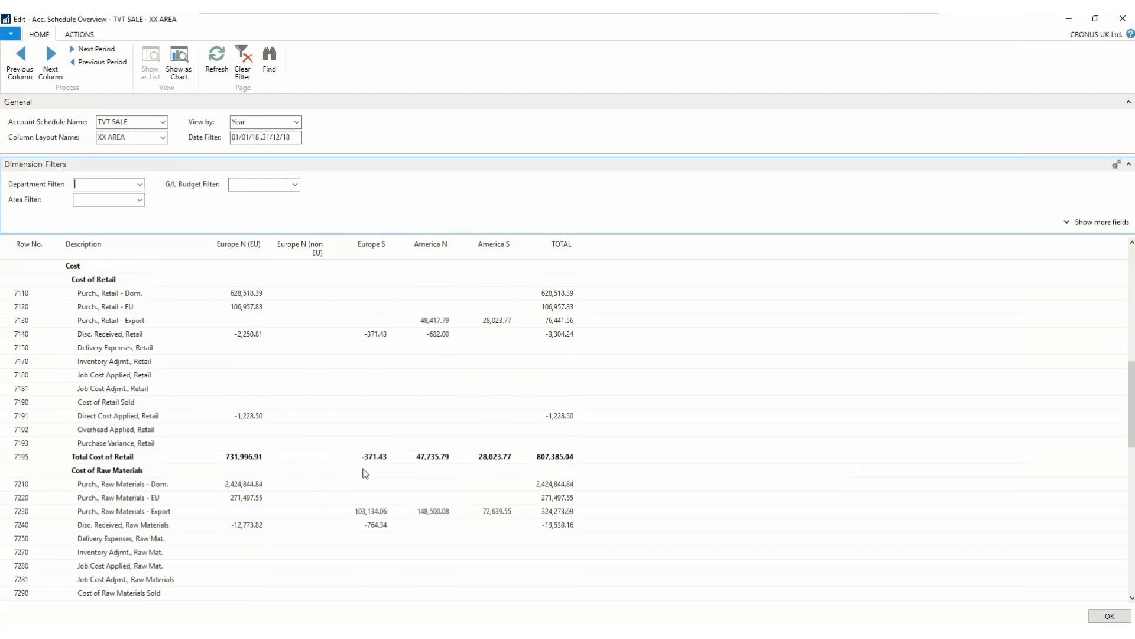
scroll(363, 470, "down", 4)
scroll(365, 473, "down", 5)
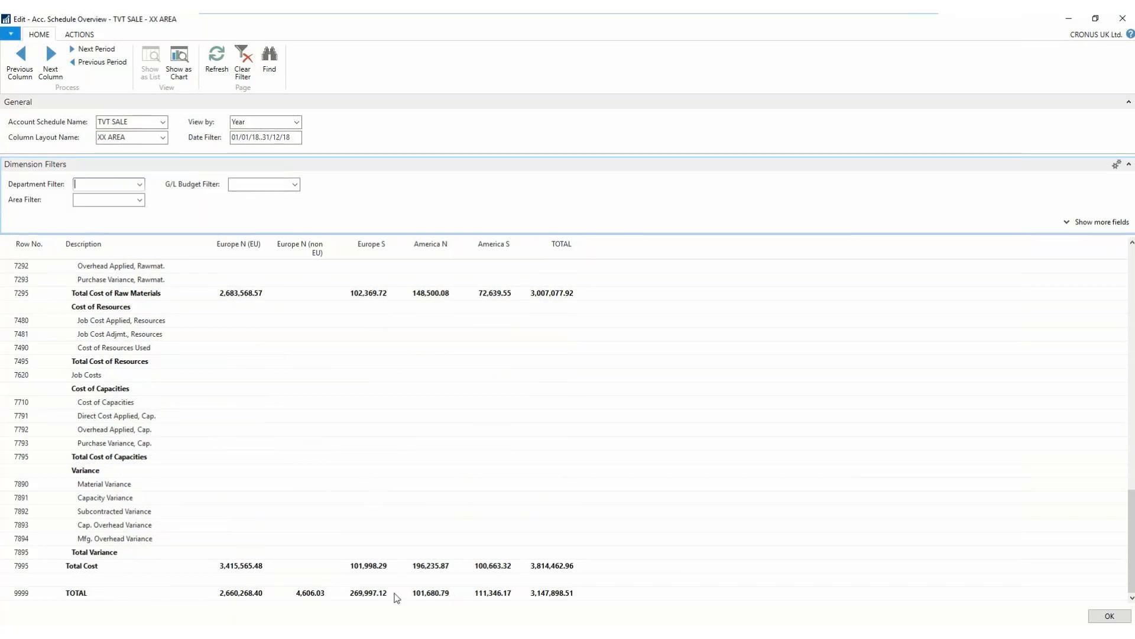
left_click(314, 597)
scroll(148, 311, "up", 12)
scroll(149, 313, "up", 9)
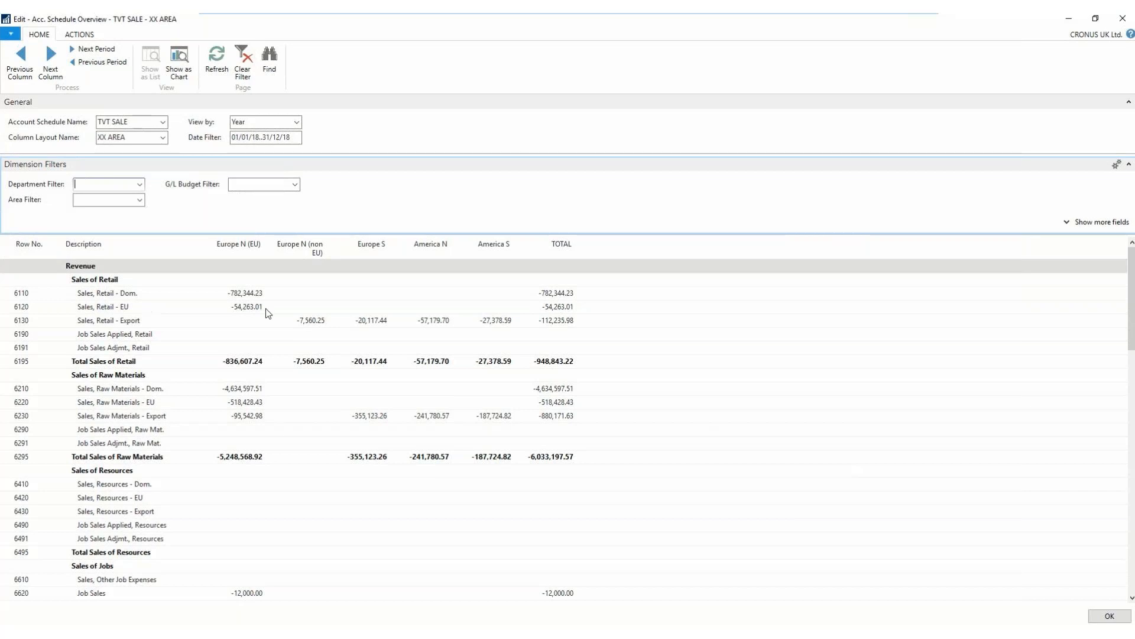
mouse_move(466, 340)
type("QQQQQQQQQQQ")
key("Escape")
left_click(1123, 19)
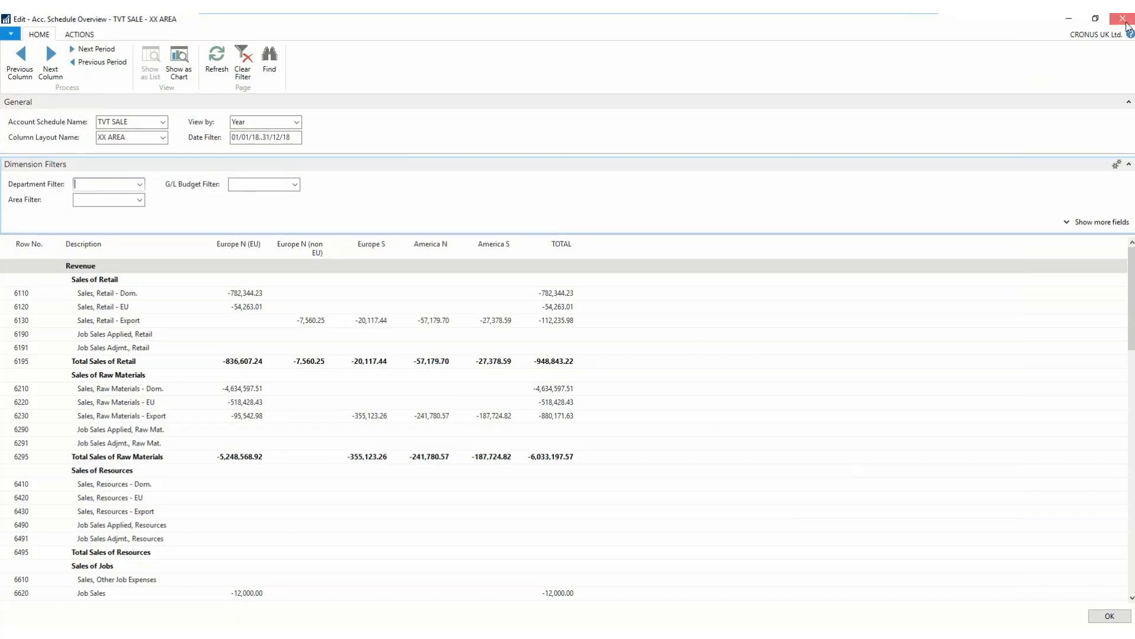